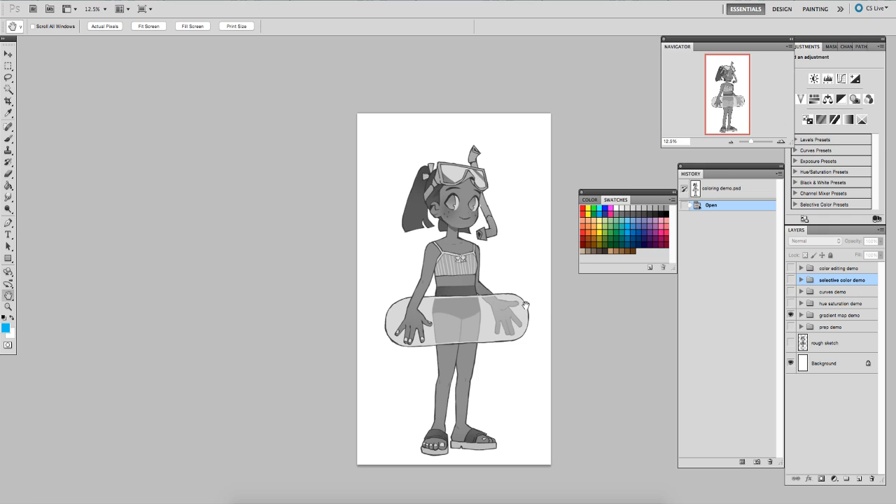
drag(484, 238, 493, 244)
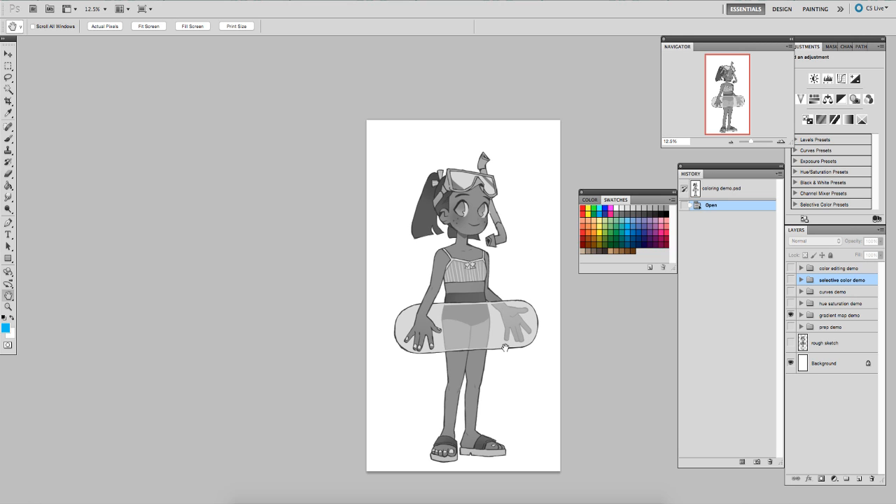
mouse_move(505, 349)
mouse_down()
mouse_move(490, 357)
mouse_move(494, 348)
mouse_up()
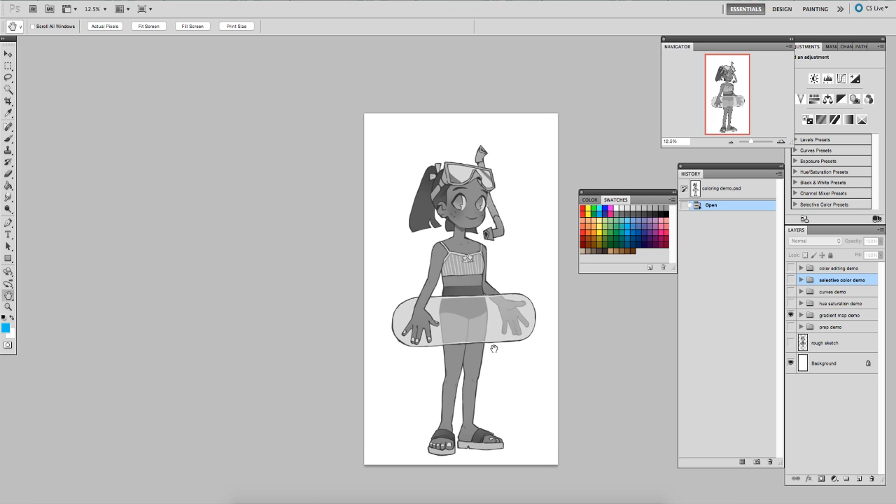
drag(494, 348, 501, 346)
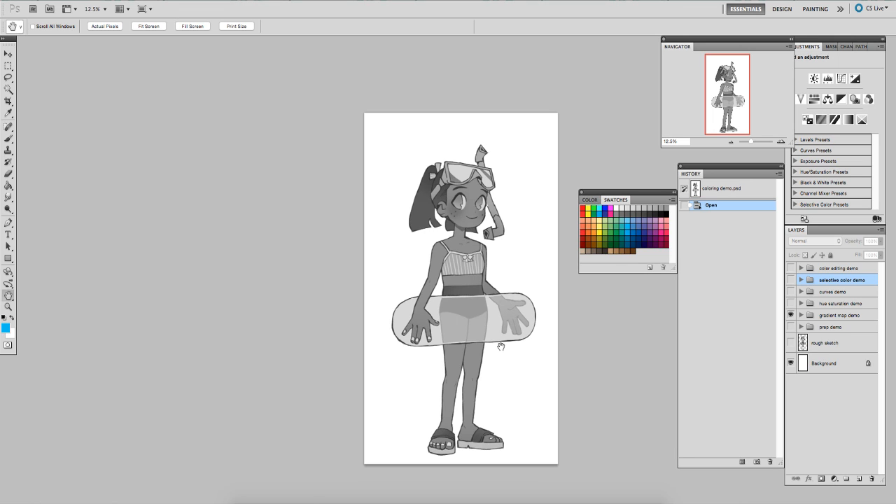
drag(498, 285, 506, 295)
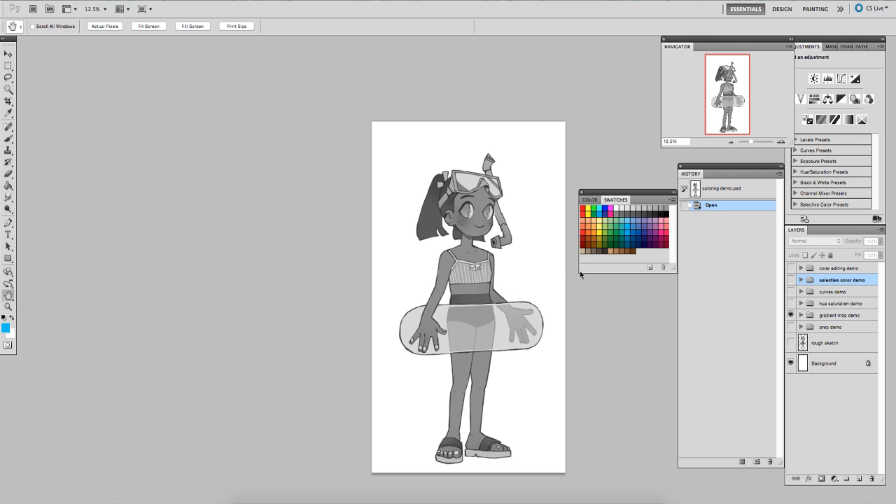
drag(511, 276, 522, 286)
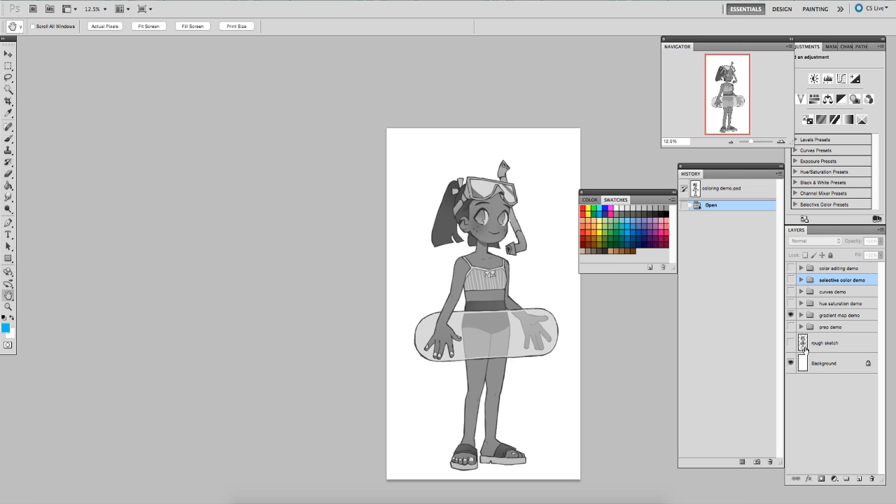
drag(485, 269, 464, 261)
drag(416, 280, 412, 276)
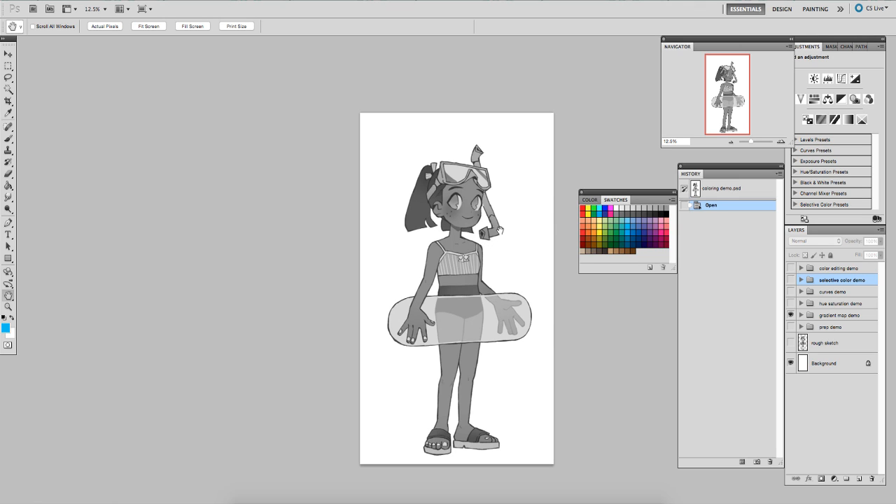
key(super+plus)
drag(451, 261, 424, 229)
drag(437, 265, 440, 270)
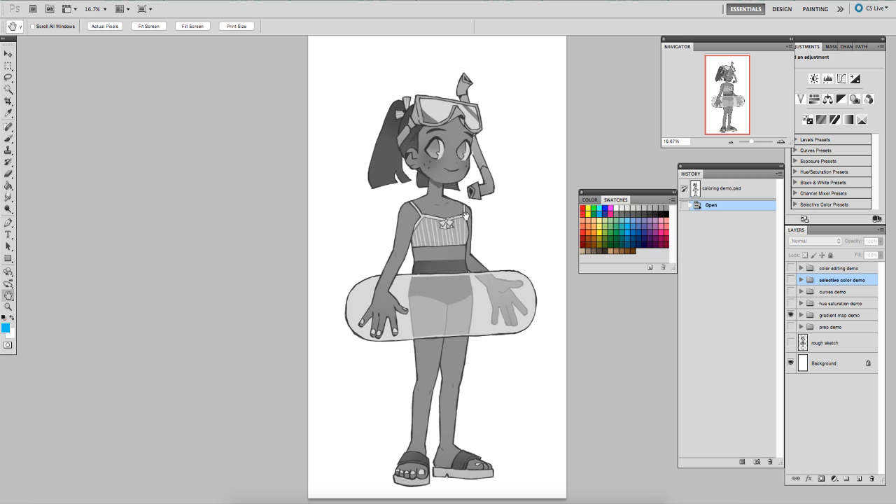
drag(444, 284, 462, 292)
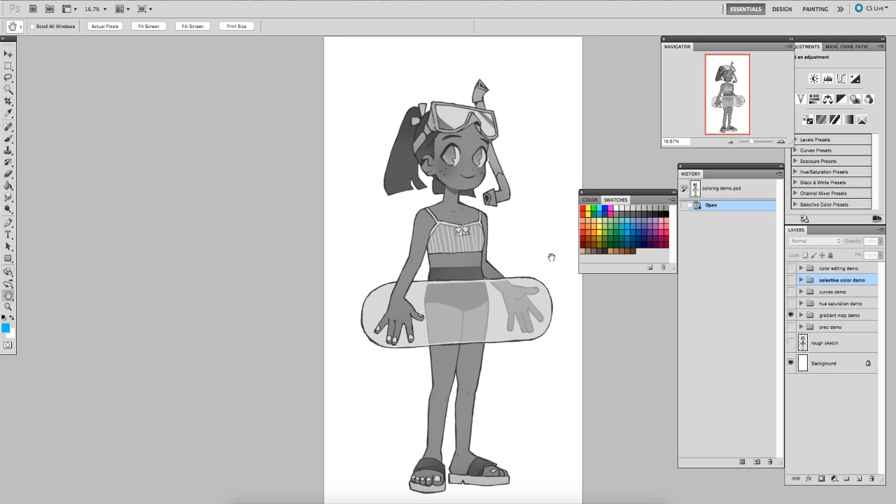
- Hide the gradient map demo group, show and expand the prep demo group, and select its line layer
click(790, 315)
click(790, 327)
click(800, 327)
click(822, 348)
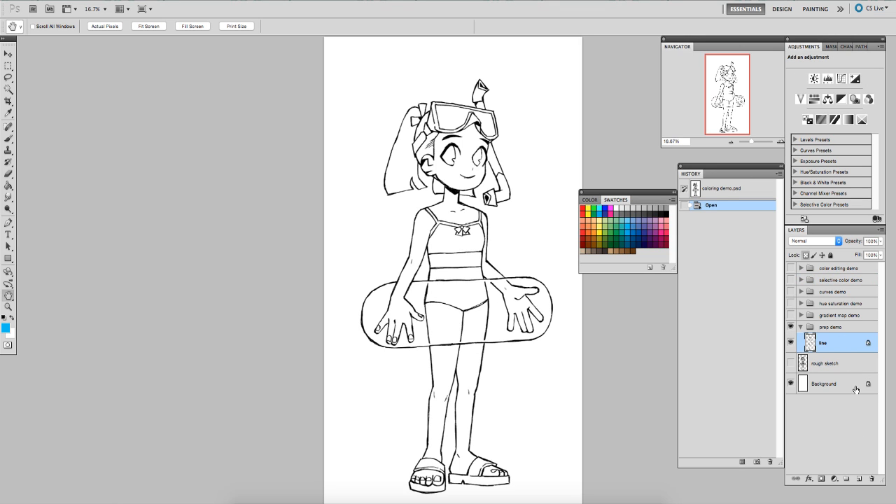
- Add a new layer directly beneath the line layer in the prep demo group and choose gray as the foreground color
click(859, 479)
drag(829, 354, 817, 376)
drag(453, 298, 463, 299)
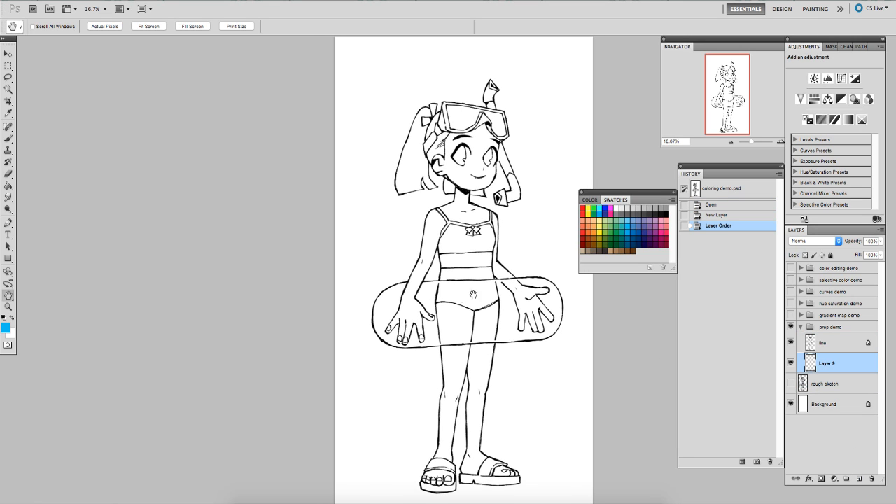
click(663, 208)
- Try brushing gray over one end of the float around the hand on the new layer, and undo it
key(b)
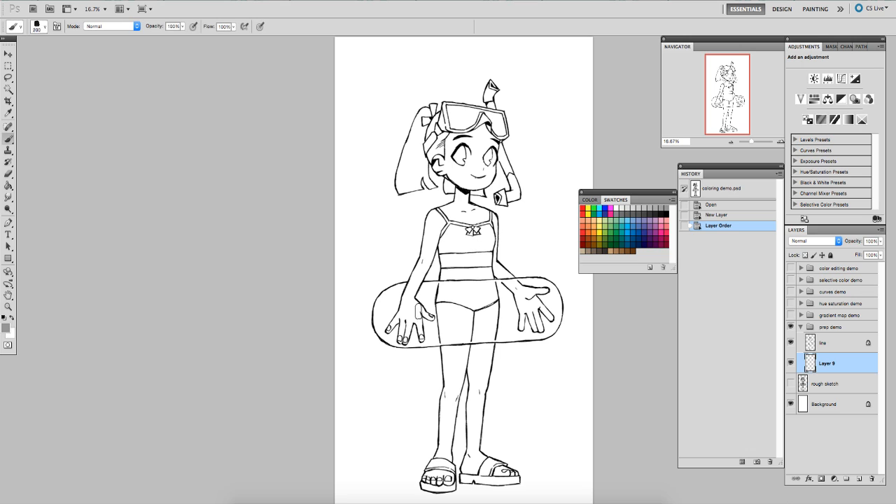
key(bracketleft)
mouse_move(421, 293)
mouse_down()
mouse_move(389, 298)
mouse_move(417, 293)
mouse_move(400, 298)
mouse_move(387, 324)
mouse_move(428, 333)
mouse_up()
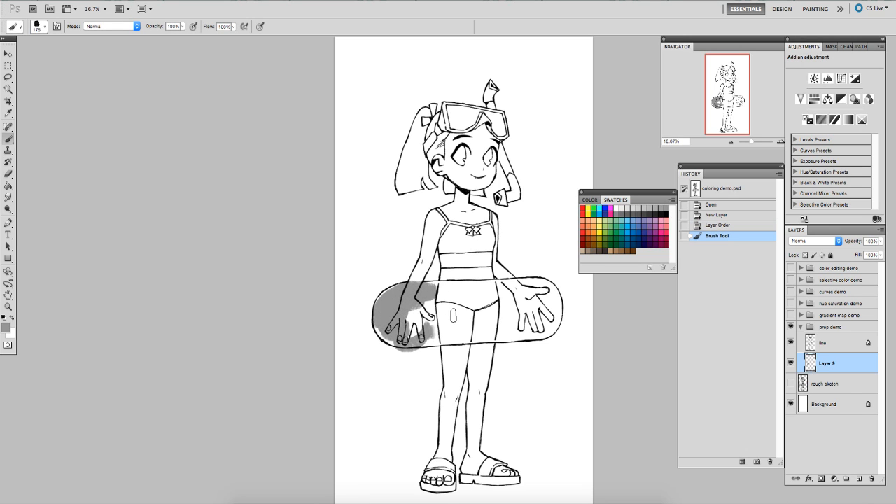
key(ctrl+z)
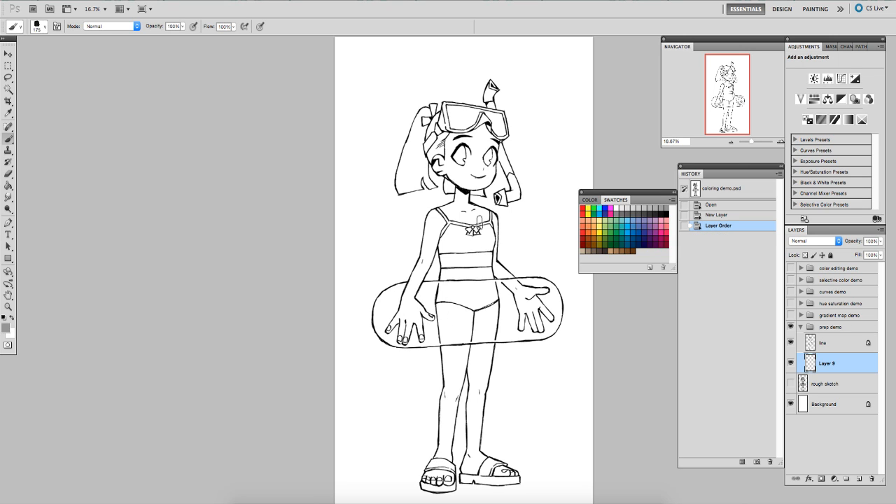
- Select the empty background around the figure with the Magic Wand, adding the gaps between the arms and the torso
key(h)
drag(457, 312, 449, 309)
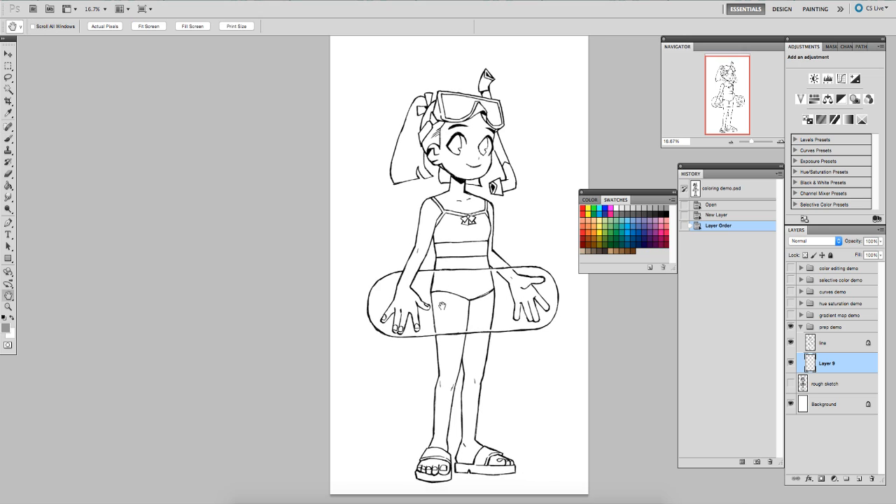
key(w)
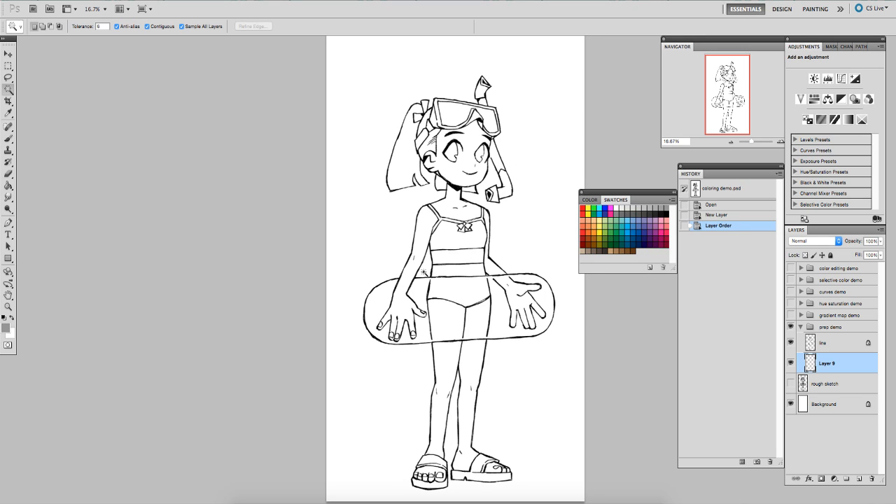
click(423, 272)
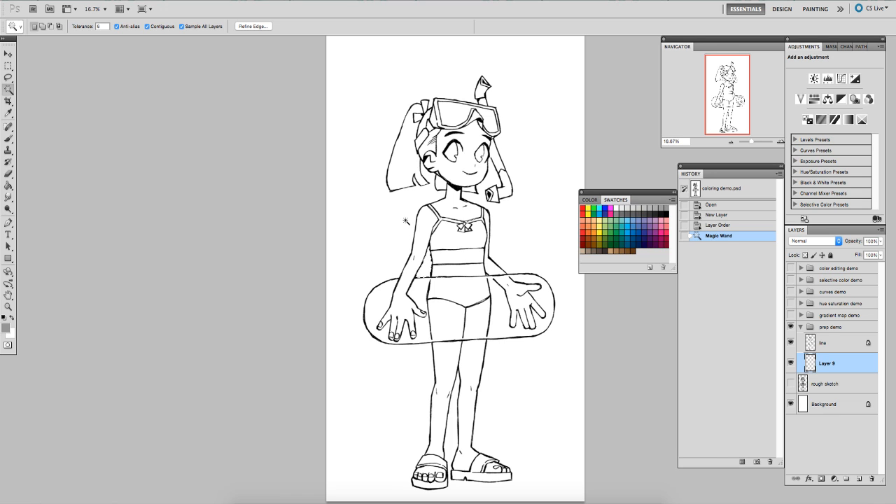
shift+click(388, 245)
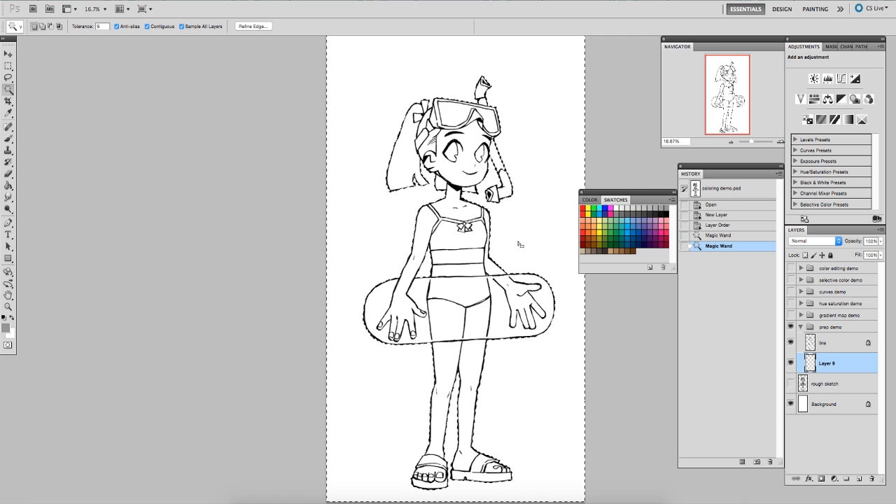
key(ctrl+plus)
shift+click(505, 279)
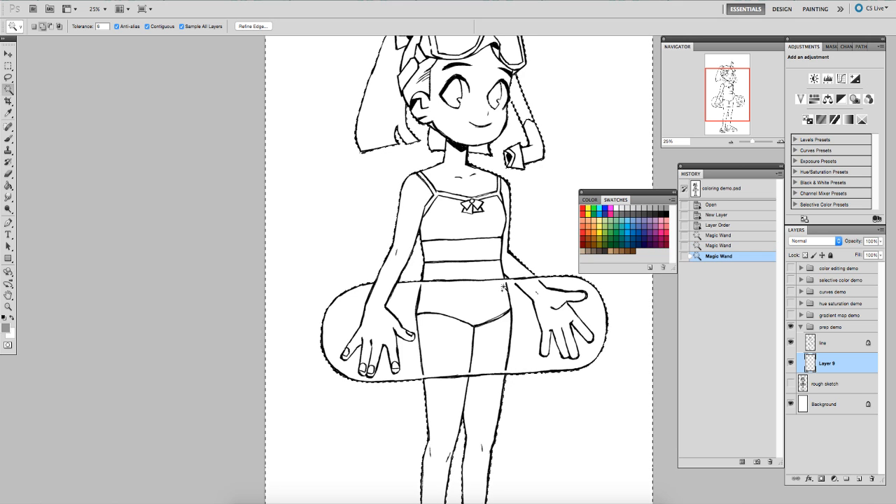
key(ctrl+minus)
key(ctrl+minus)
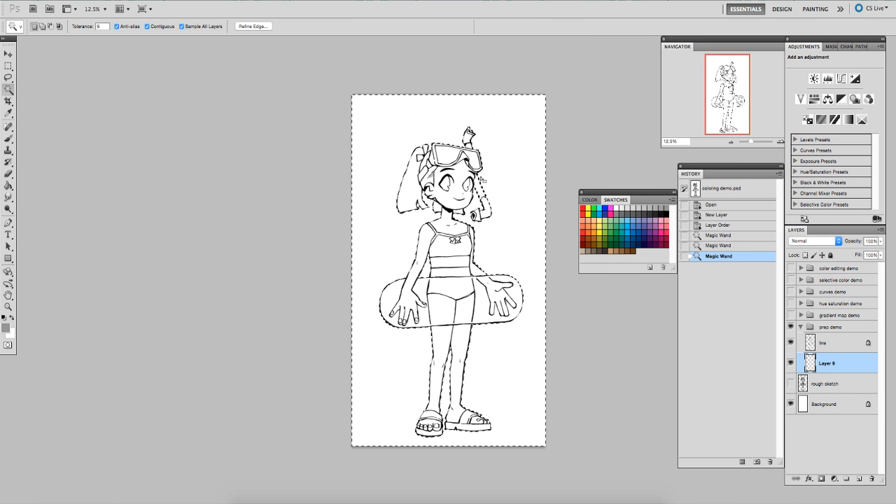
key(super+plus)
key(space)
drag(432, 303, 425, 293)
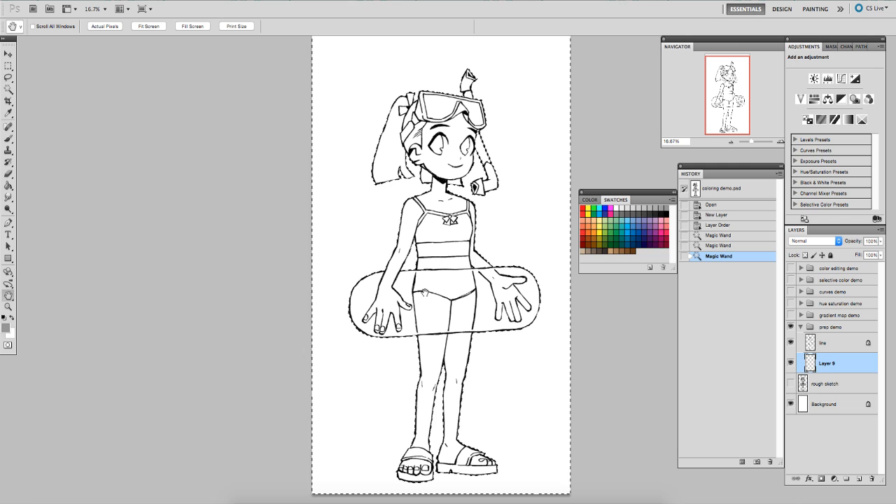
- Invert the selection to the figure, fill it with gray on the new layer, and deselect
key(super+shift+i)
key(g)
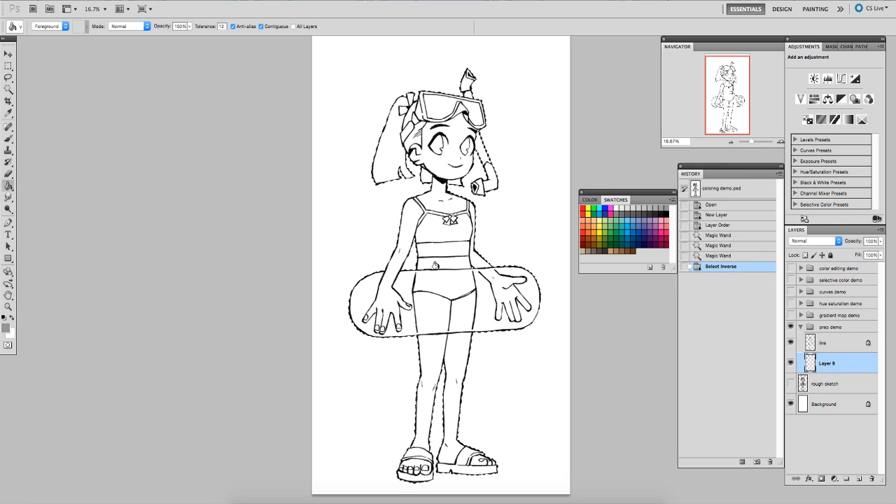
click(435, 265)
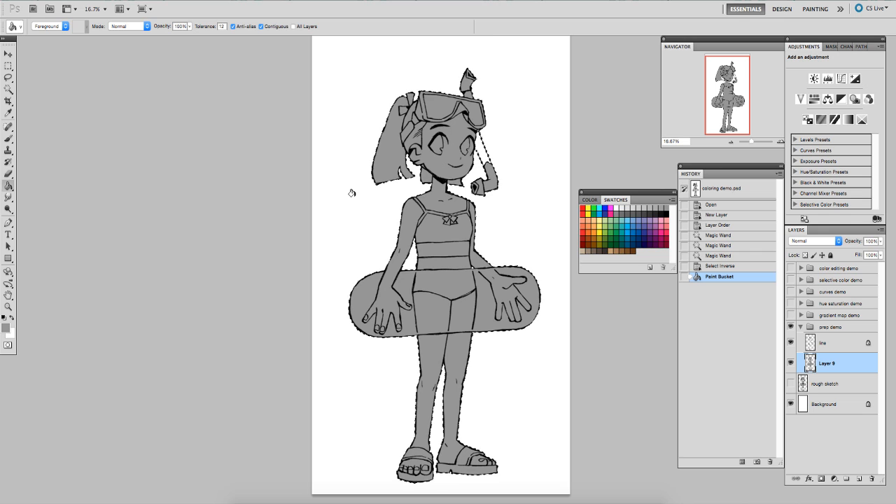
key(super+plus)
key(h)
drag(498, 70, 476, 193)
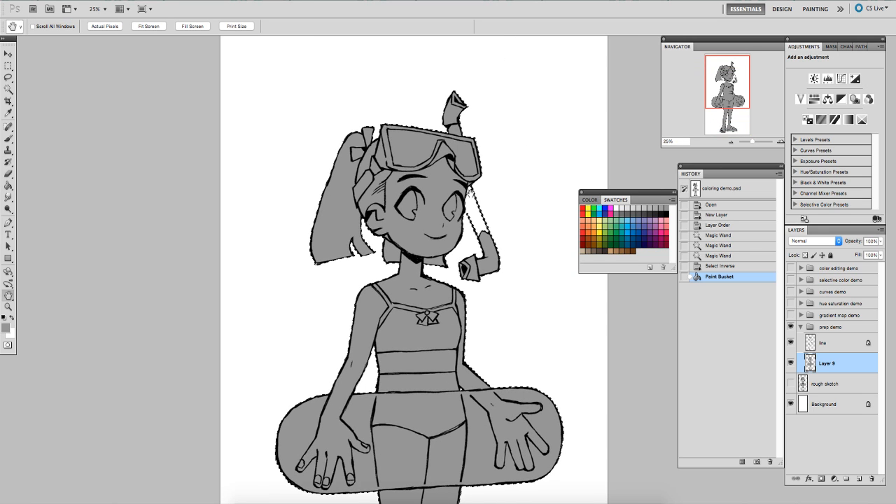
key(b)
key(super+d)
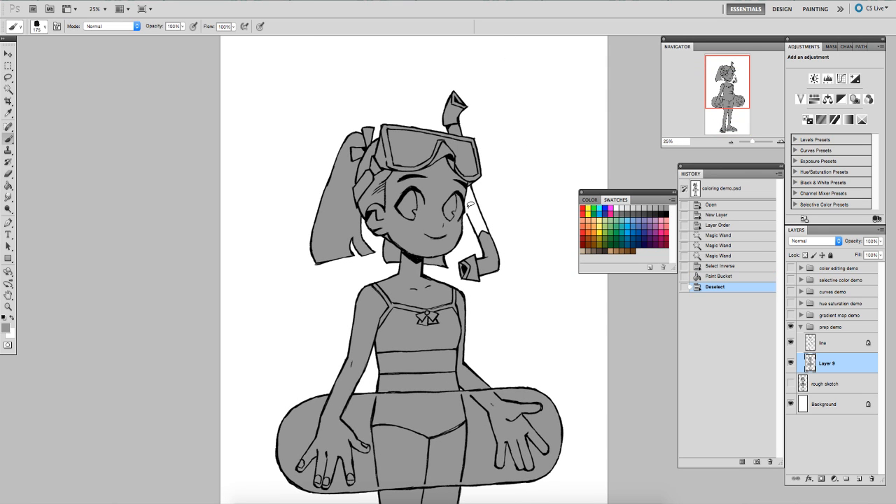
key(super+plus)
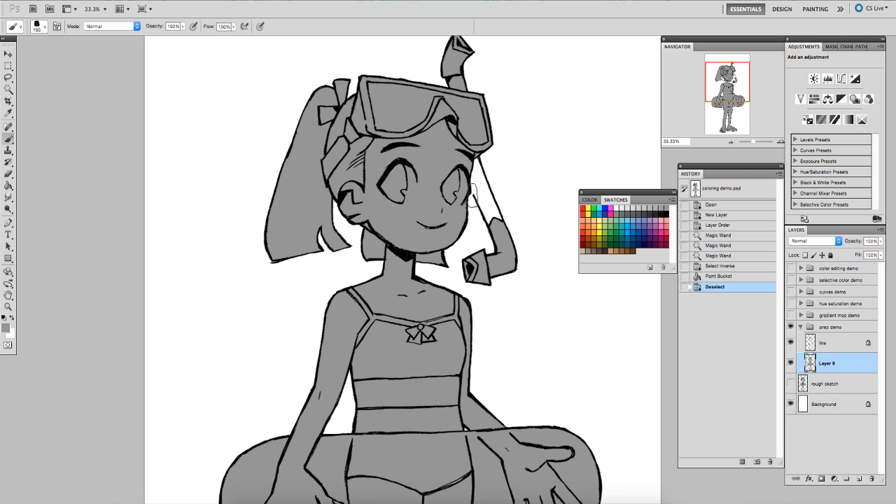
- Revert the document history to the Layer Order state, before the background was selected
key(super+minus)
key(super+minus)
key(h)
drag(424, 374, 437, 303)
click(720, 257)
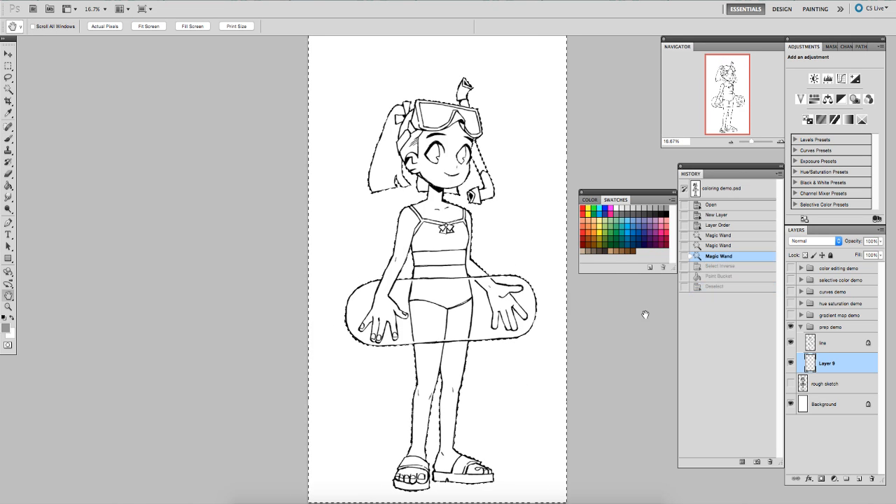
click(711, 226)
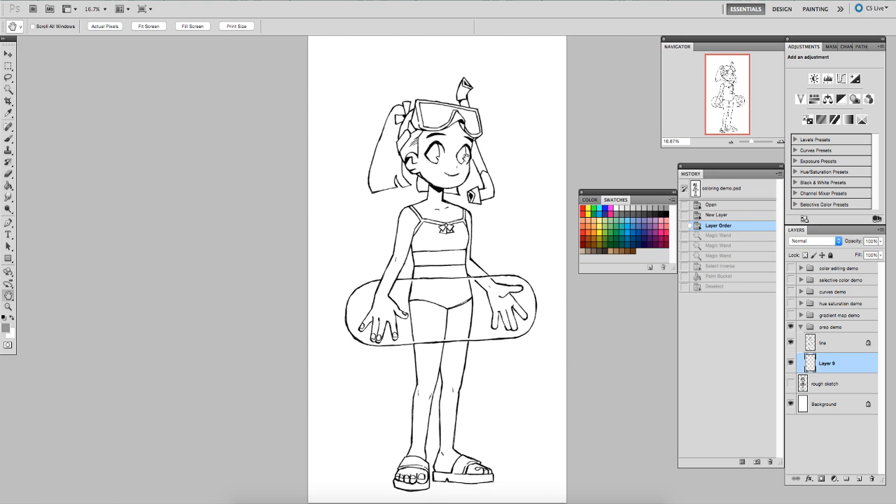
- Brush a small gray patch beside the face to close the line gap at the snorkel tube
key(super+plus)
drag(465, 157, 461, 204)
key(b)
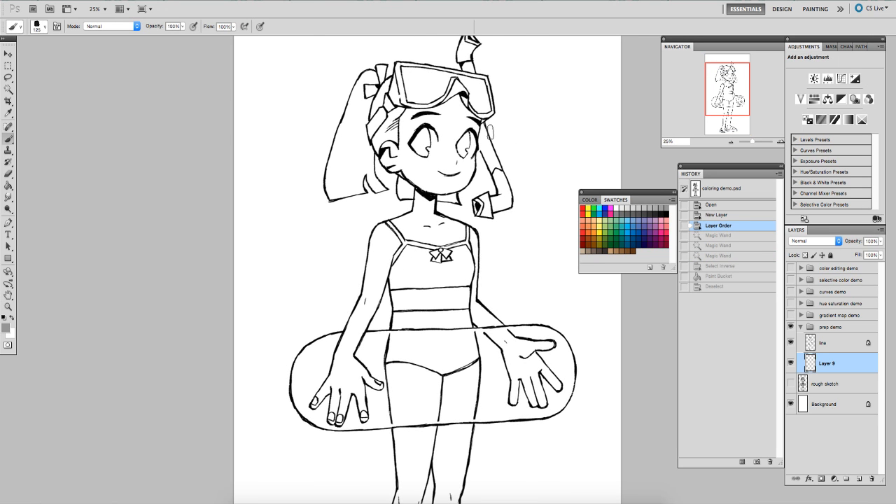
drag(478, 143, 483, 150)
- Select the background around the figure and the gaps beside the arms with the Magic Wand, sampling all layers
key(w)
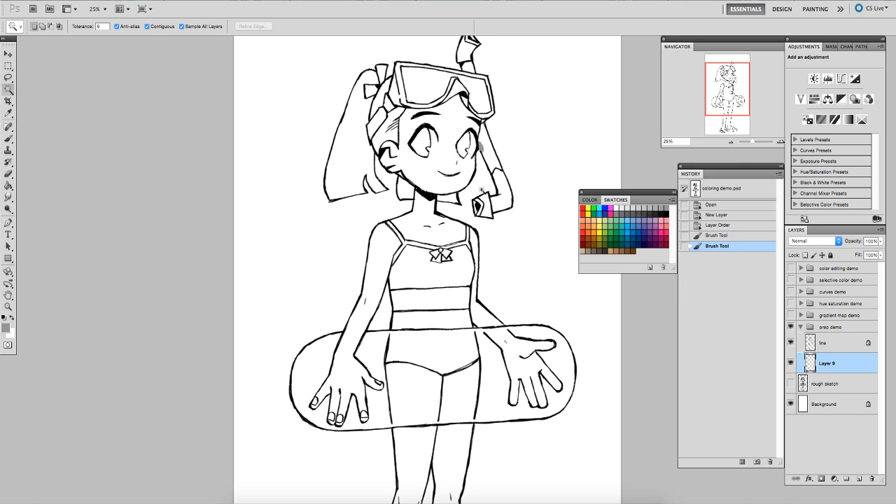
click(476, 323)
shift+click(474, 327)
shift+click(380, 322)
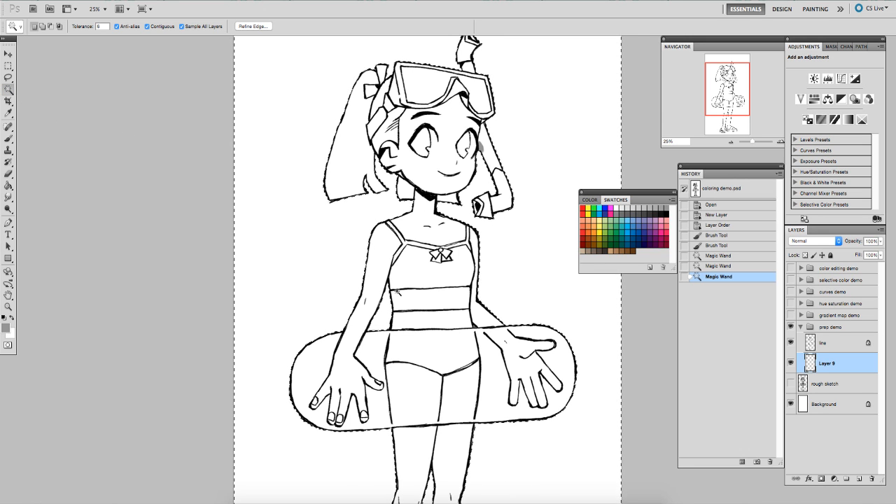
- Try the Magic Wand with Sample All Layers off, and restore the earlier background selection from the history
click(181, 26)
key(ctrl+d)
click(360, 241)
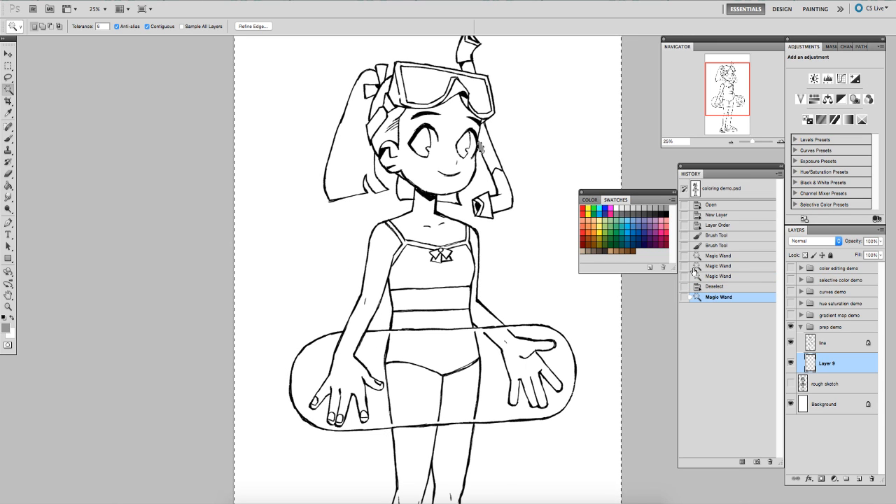
click(701, 287)
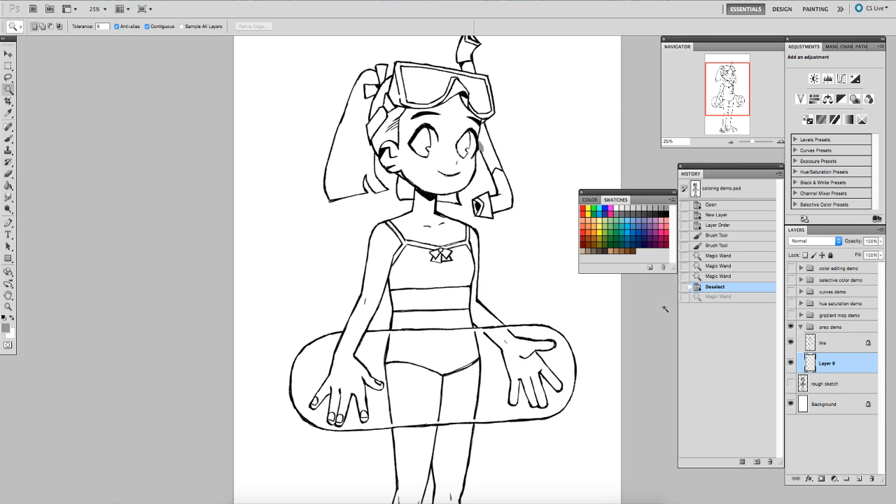
click(697, 277)
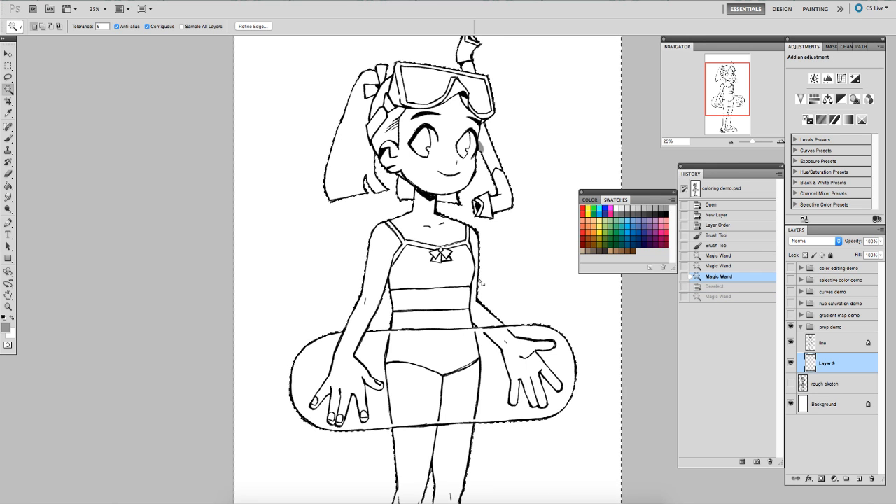
- Invert the selection to the figure and fill it with gray on the layer beneath the line art
key(ctrl+shift+i)
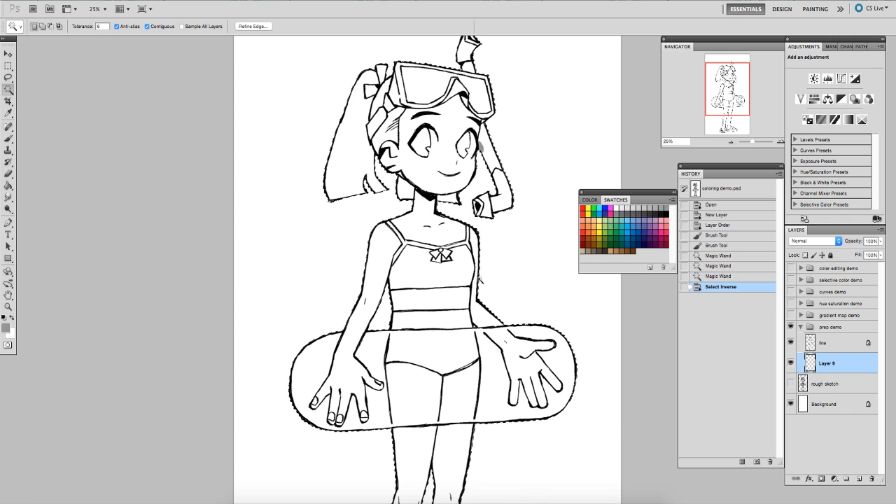
key(g)
click(431, 293)
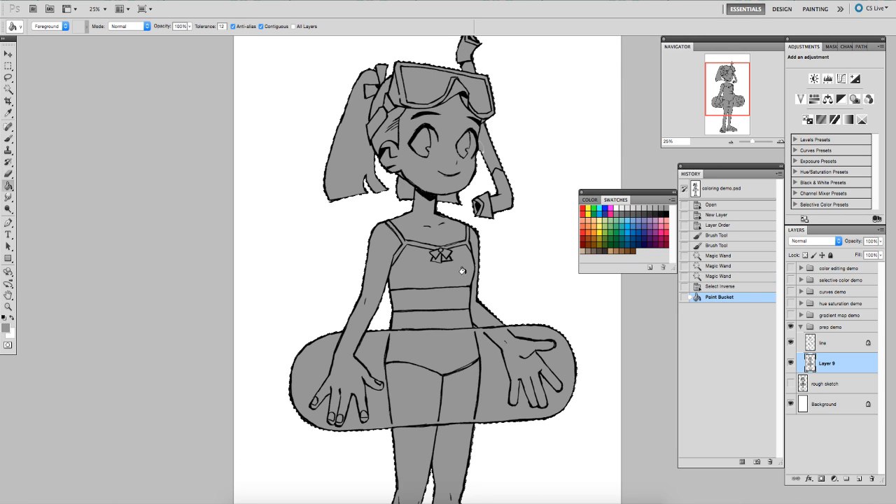
- Brush gray over the unfilled spot between the face and the snorkel tube, and deselect the figure
key(b)
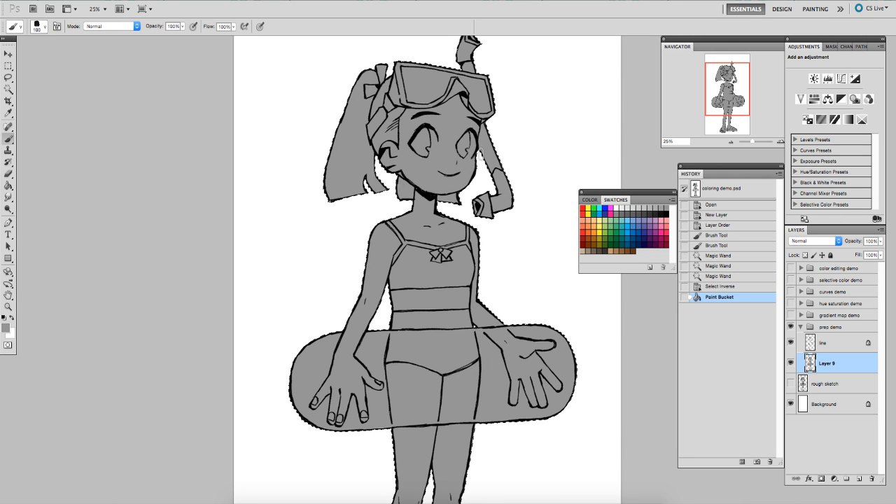
drag(483, 155, 482, 165)
key(l)
click(525, 260)
key(ctrl+minus)
key(space)
drag(413, 329, 412, 293)
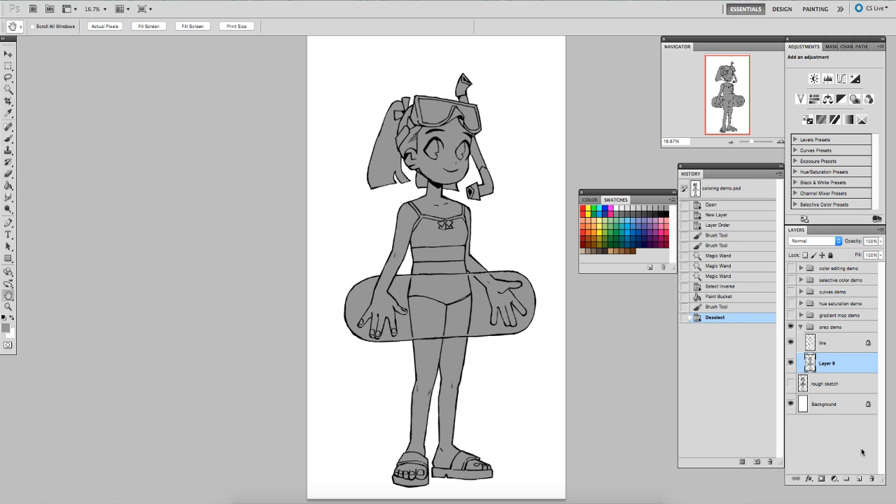
- Add a new layer above the gray silhouette layer and clip it to that layer
click(858, 480)
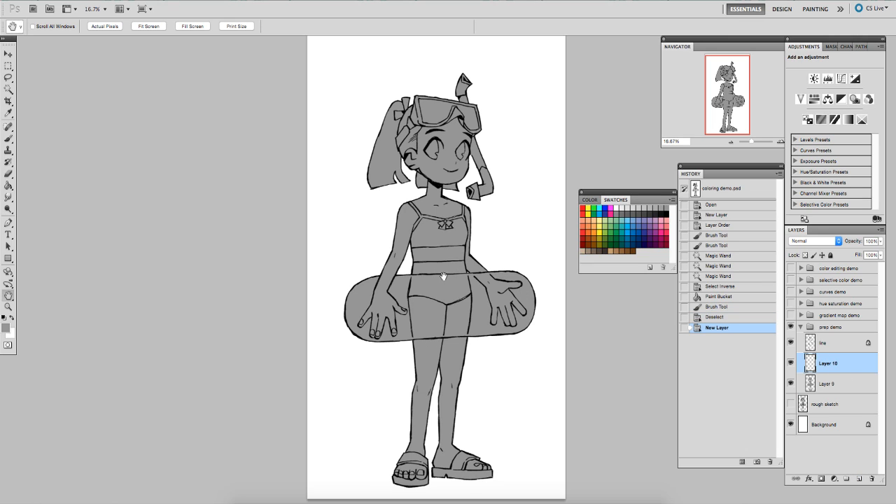
alt+click(832, 373)
key(b)
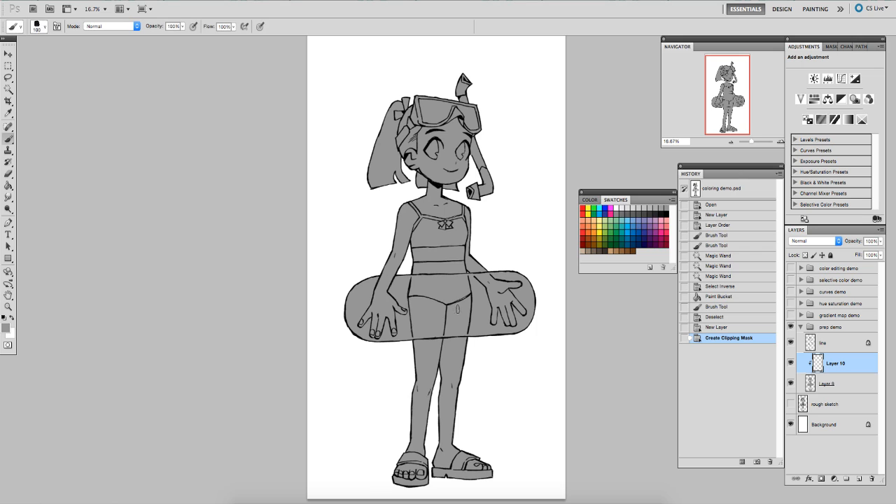
- Release the new layer's clipping mask and clip it again to the gray silhouette to compare both states
alt+click(837, 373)
alt+click(835, 371)
right_click(835, 368)
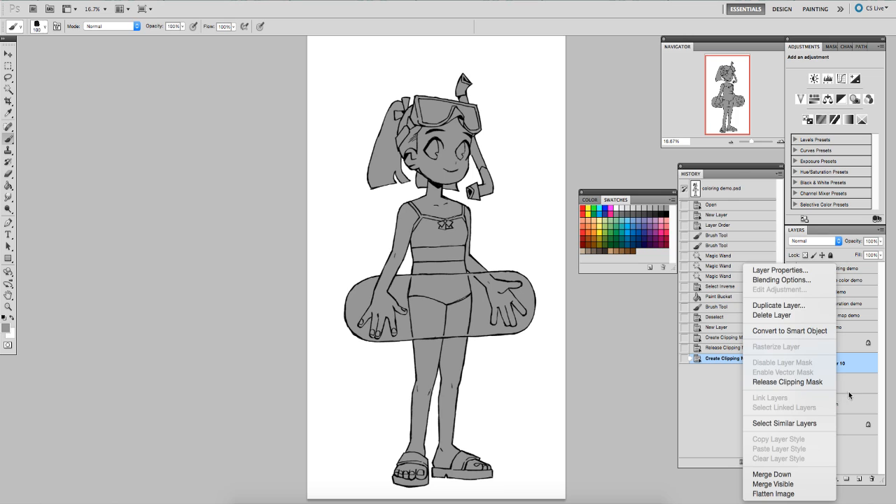
click(842, 371)
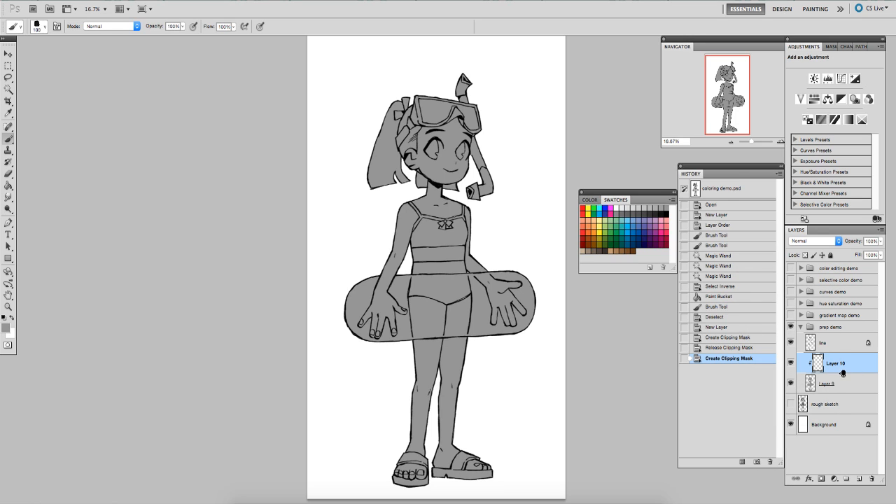
alt+click(842, 372)
right_click(841, 367)
click(828, 383)
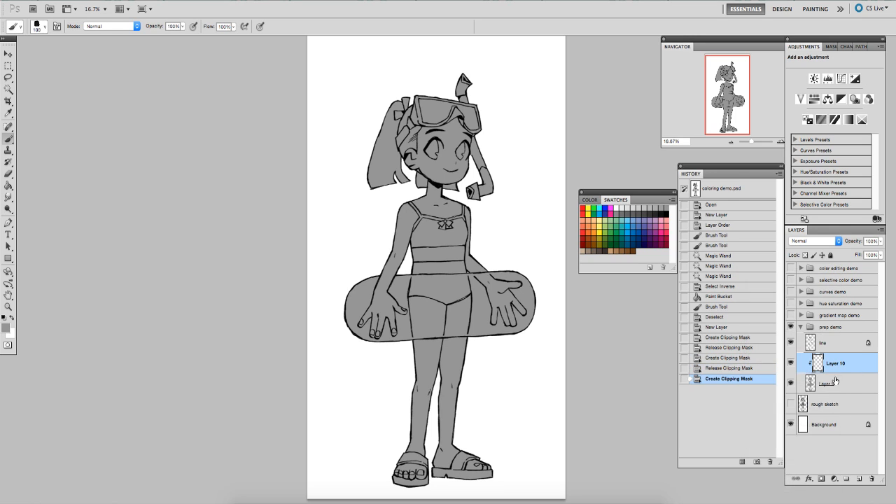
- Paint a dark gray band across the torso and arms on the clipped layer with a much larger brush
key(bracketright)
key(bracketright)
key(bracketright)
click(652, 211)
key(bracketright)
key(bracketright)
key(bracketright)
mouse_move(491, 238)
mouse_down()
mouse_move(356, 259)
mouse_move(490, 241)
mouse_up()
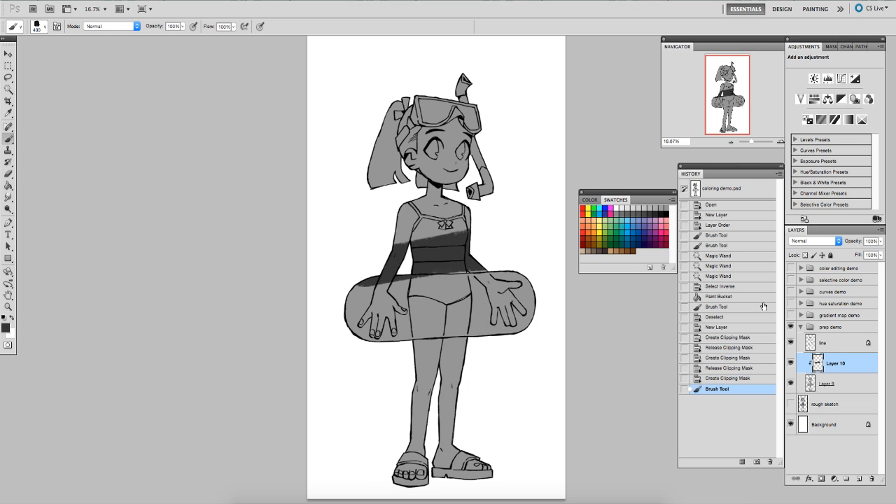
- Switch the painted layer's clipping off and on repeatedly to compare the dark band with and without it
alt+click(820, 372)
alt+click(820, 373)
alt+click(820, 372)
alt+click(819, 373)
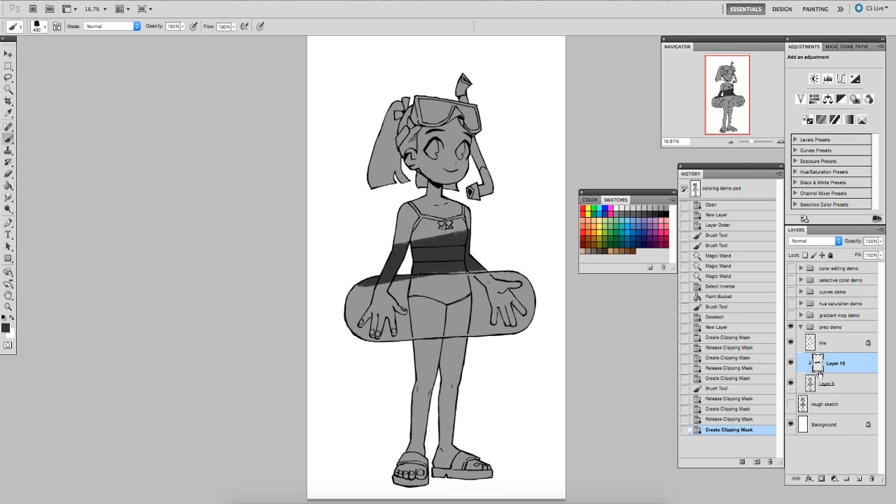
alt+click(819, 372)
alt+click(819, 372)
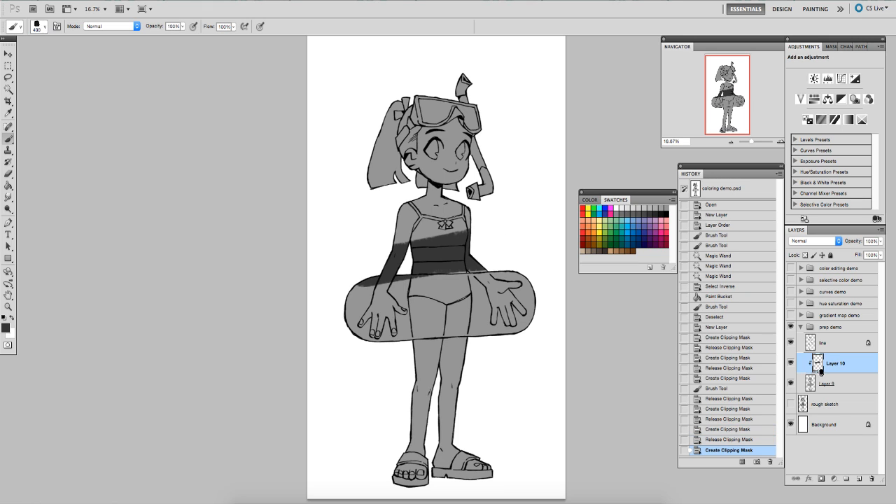
alt+click(820, 373)
alt+click(819, 372)
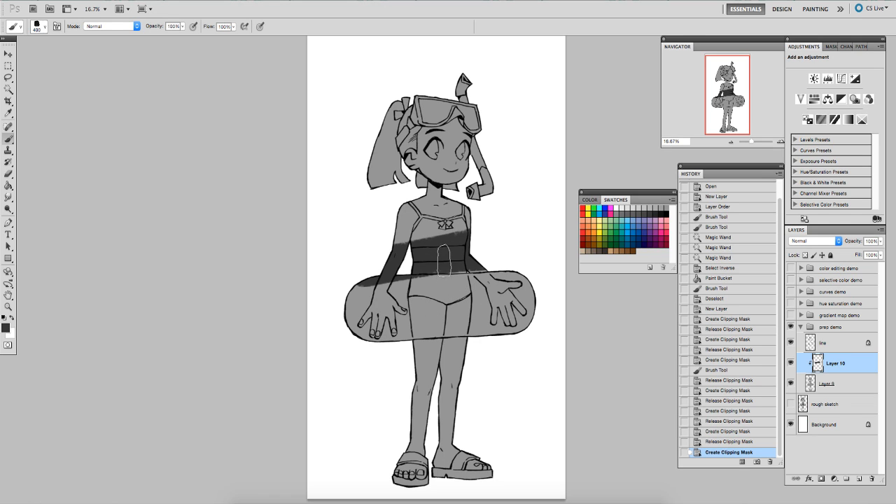
- Collapse and hide the prep demo group, and show the gradient map demo group instead
click(799, 327)
click(790, 327)
click(790, 314)
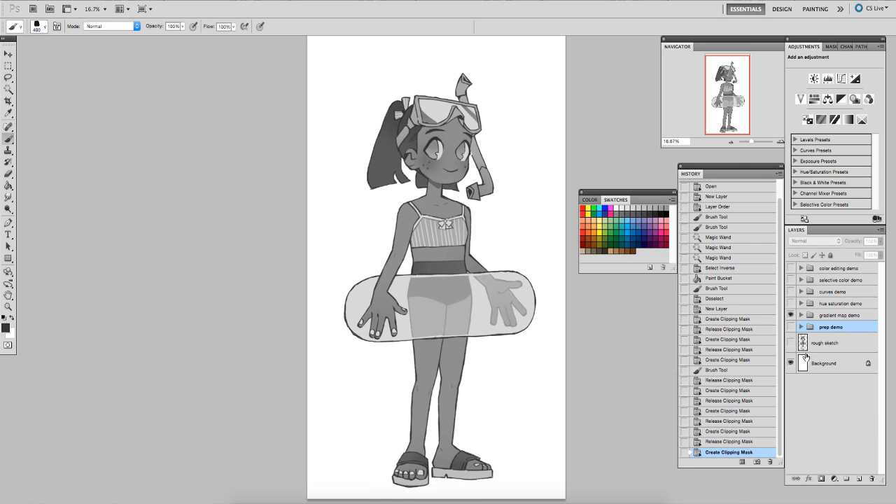
key(space)
mouse_move(428, 264)
mouse_down()
mouse_move(436, 311)
mouse_move(444, 243)
mouse_move(434, 259)
mouse_move(447, 278)
mouse_up()
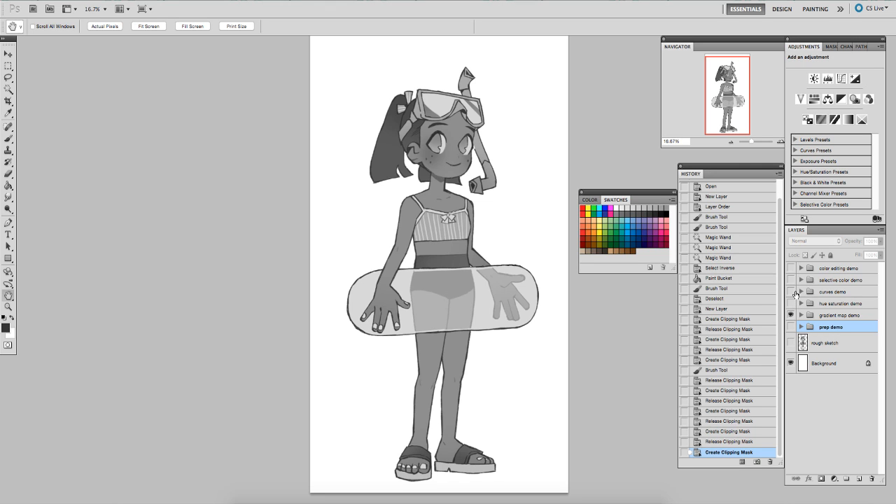
key(ctrl+plus)
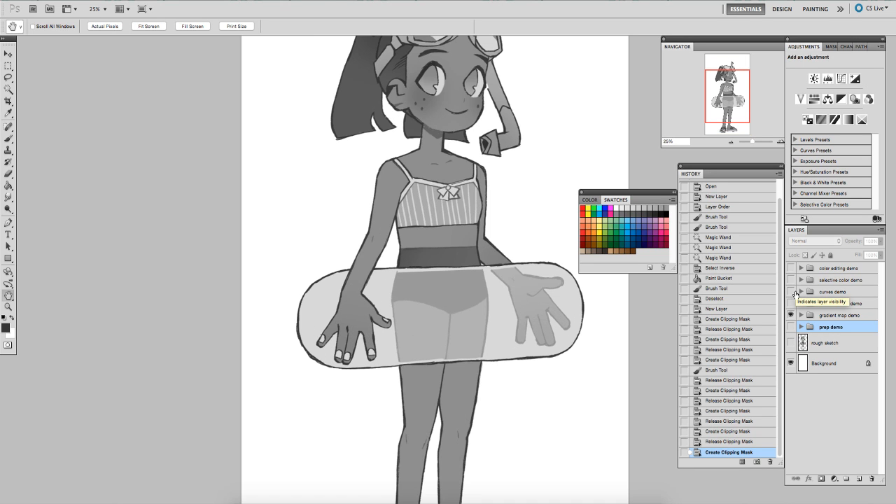
drag(423, 212, 417, 282)
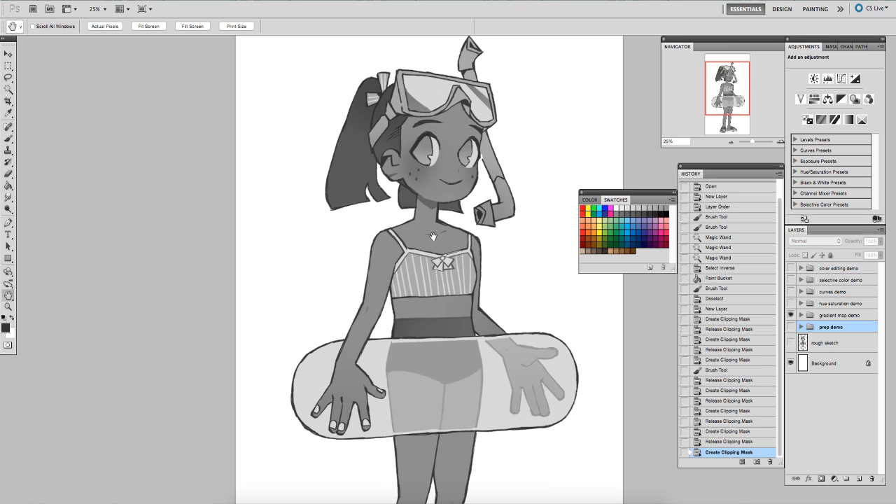
scroll(434, 237, down, 1)
scroll(429, 276, down, 1)
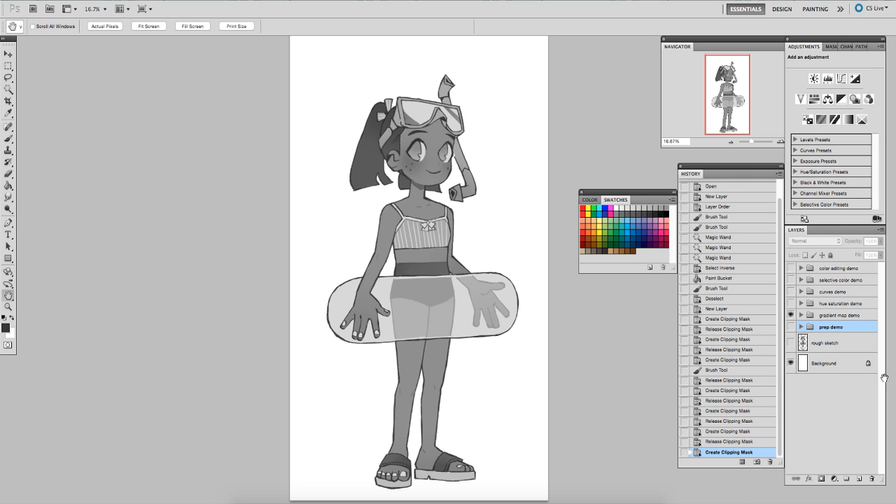
- Expand the gradient map demo group and add a Gradient Map adjustment layer directly above the shading layer
click(813, 316)
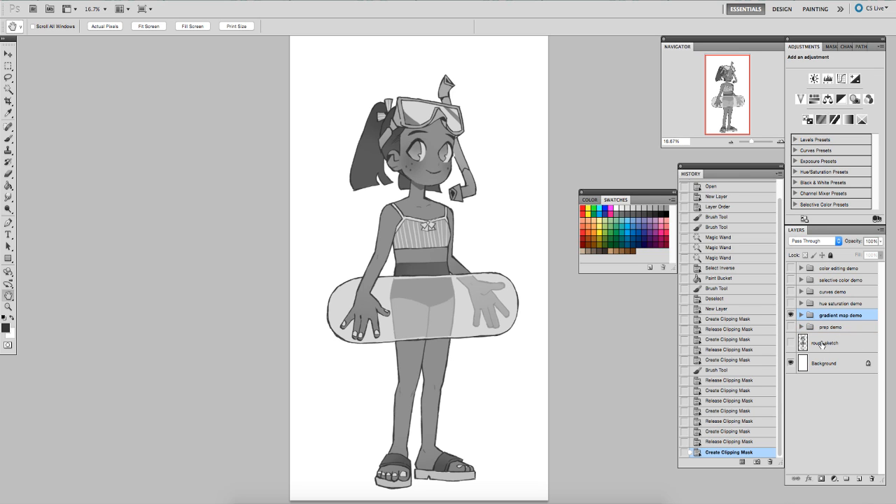
click(834, 478)
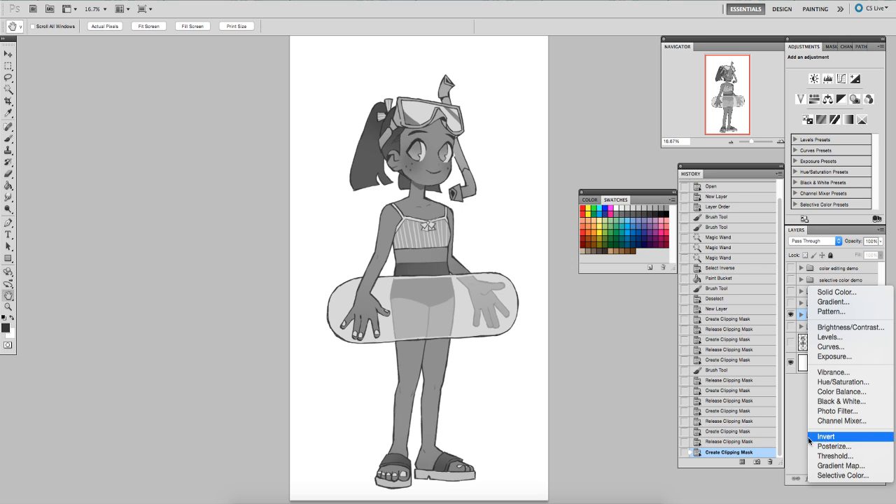
click(796, 386)
click(801, 315)
click(836, 339)
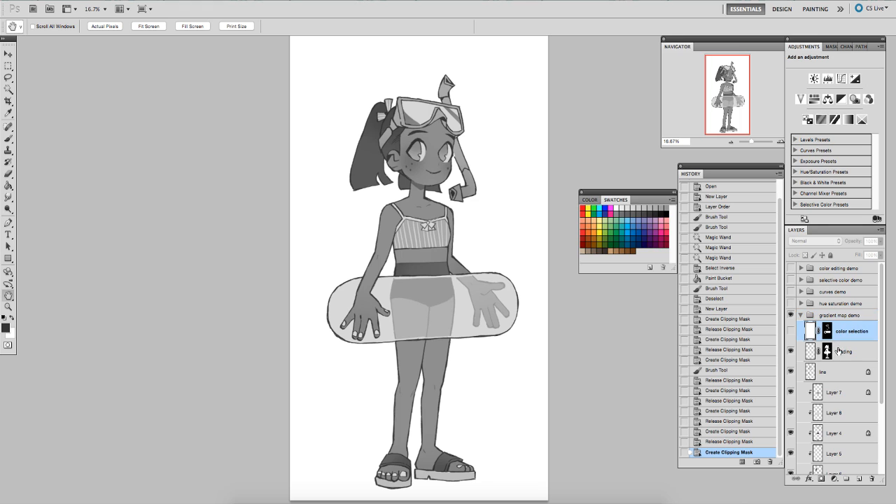
click(840, 352)
click(833, 479)
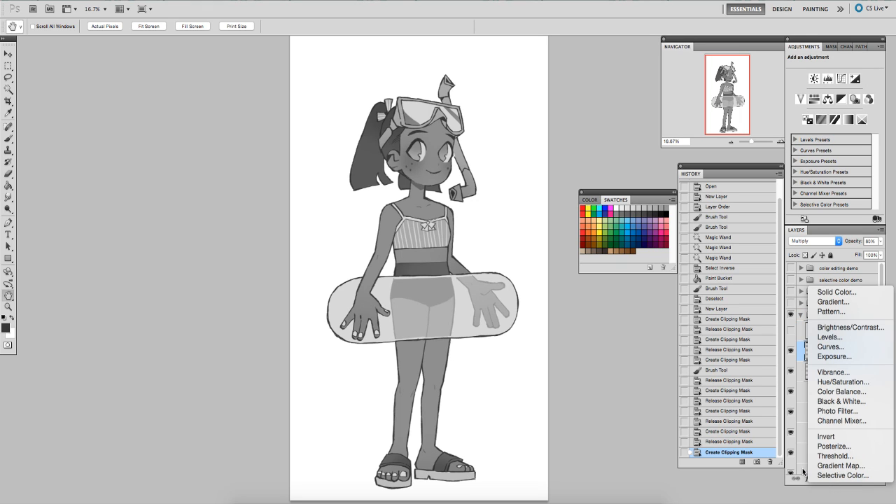
click(827, 466)
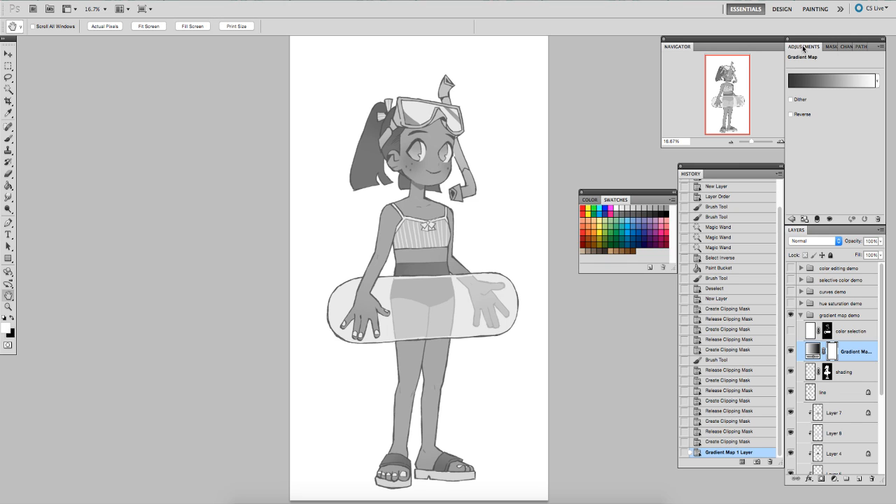
- Open the map's gradient for editing, try the Blue, Red, Yellow preset, and apply the Violet, Orange preset
click(826, 81)
drag(503, 139, 550, 106)
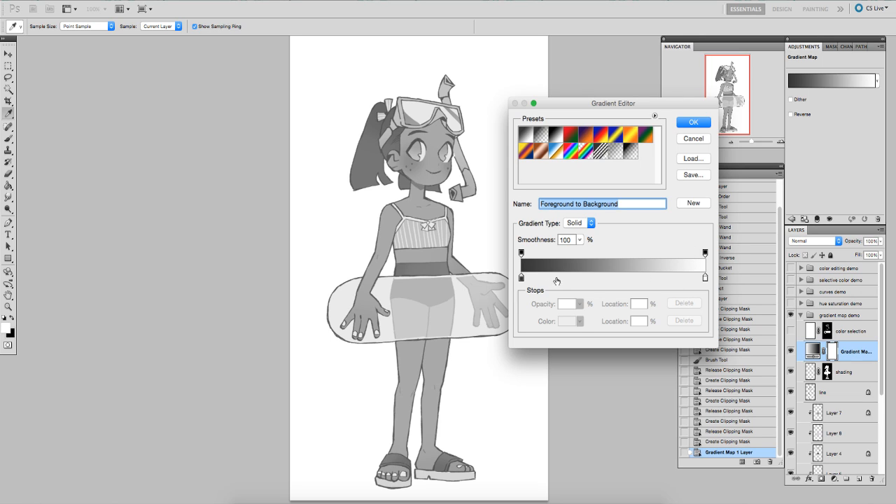
drag(549, 107, 544, 131)
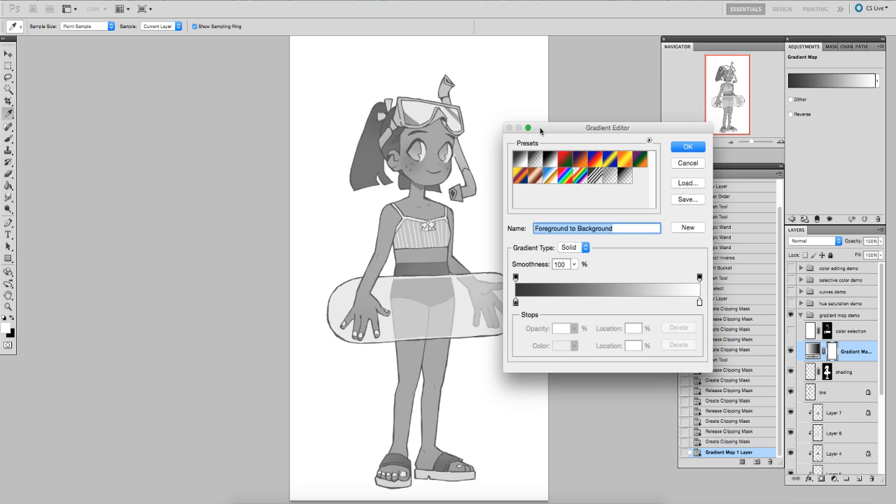
click(579, 163)
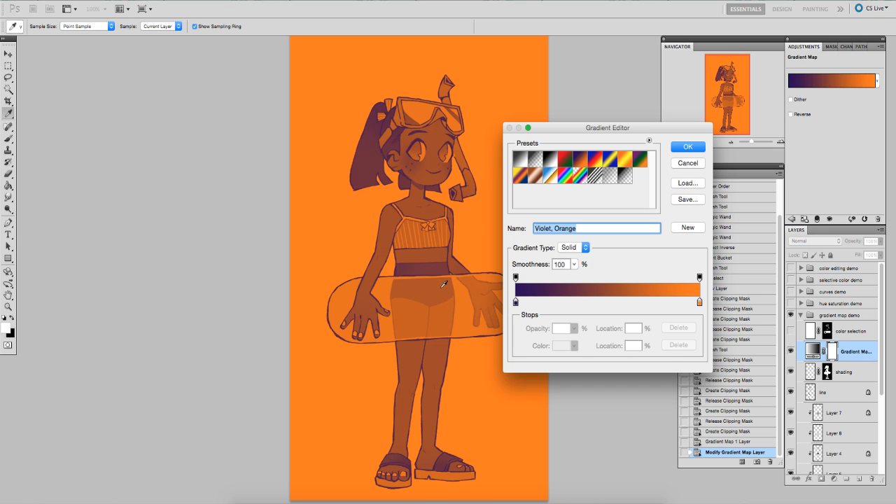
click(595, 161)
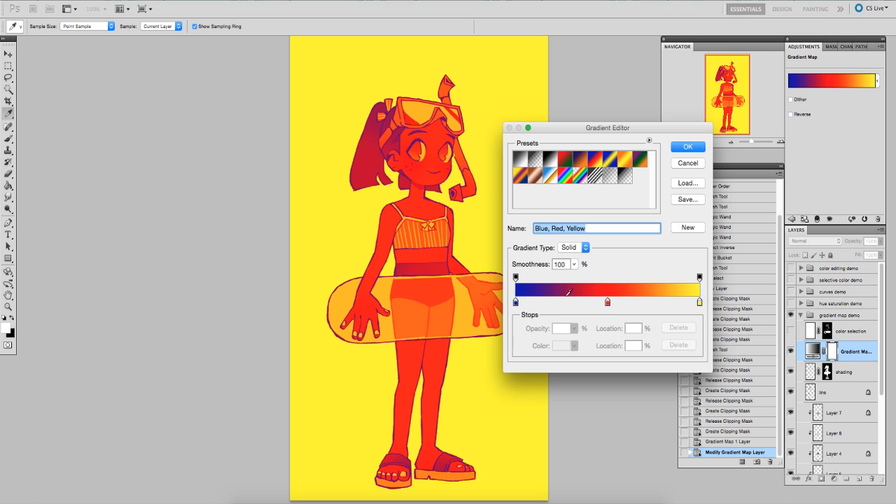
click(577, 165)
click(568, 163)
drag(580, 164, 580, 190)
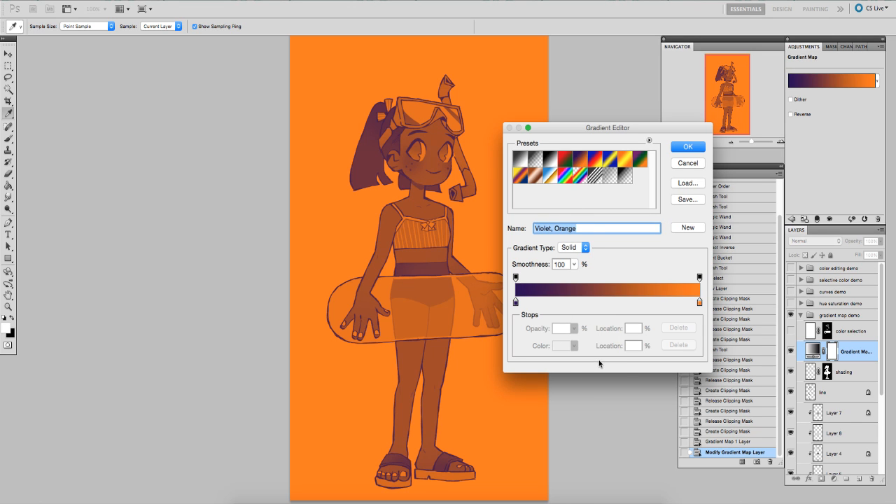
- Try beige tones for the gradient's light end stop, and set it to pale cyan #c4eded
click(700, 303)
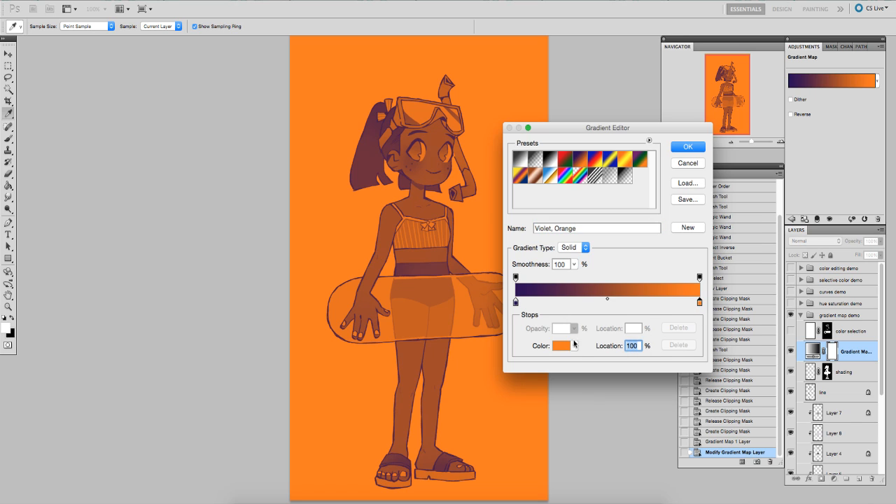
click(564, 344)
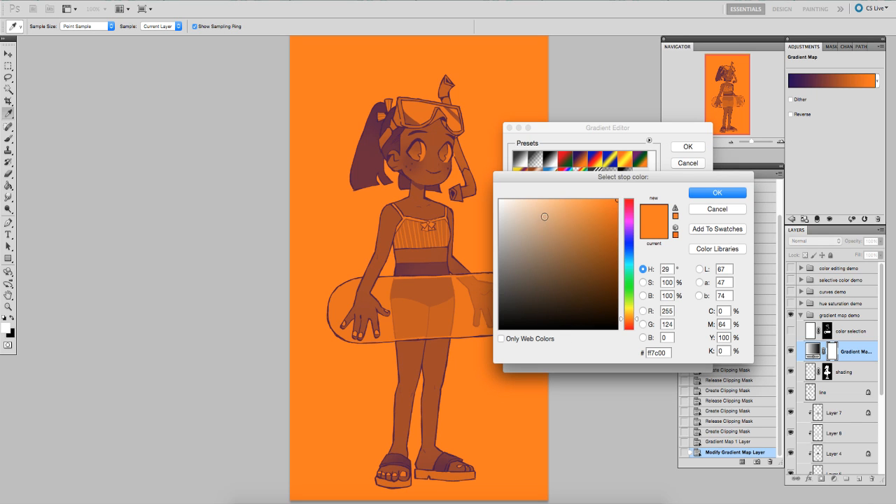
click(525, 213)
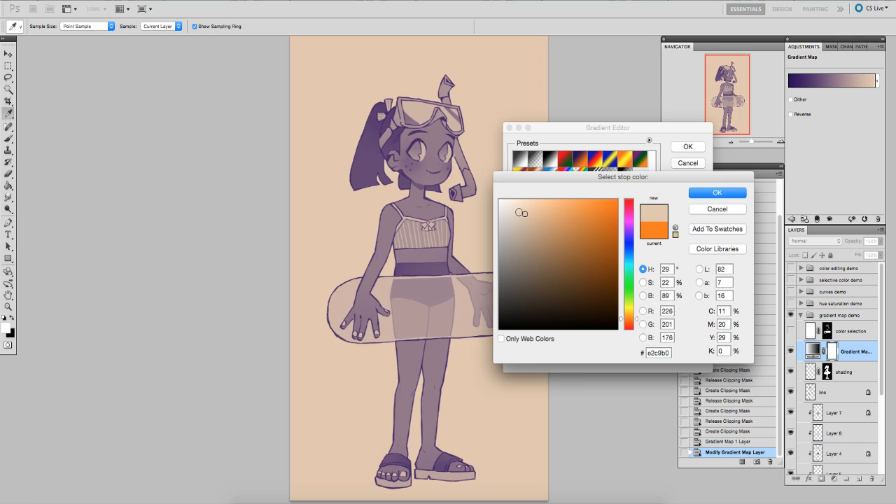
click(522, 209)
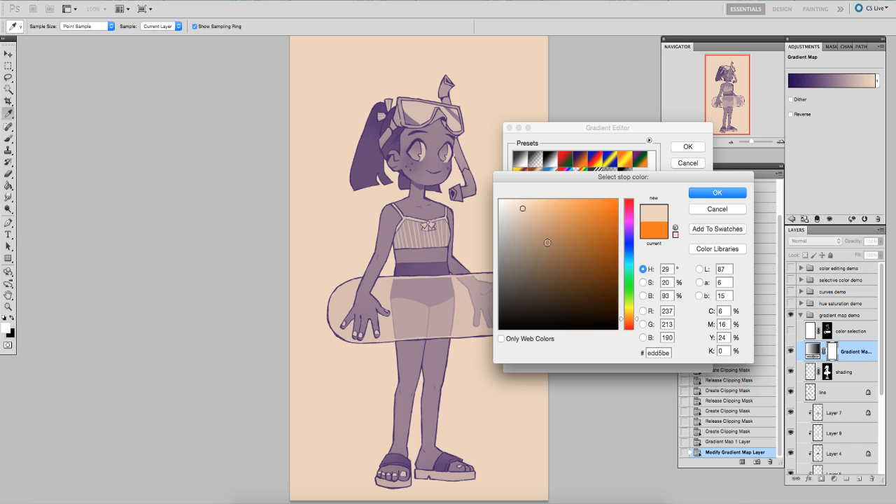
click(550, 215)
click(543, 214)
click(527, 209)
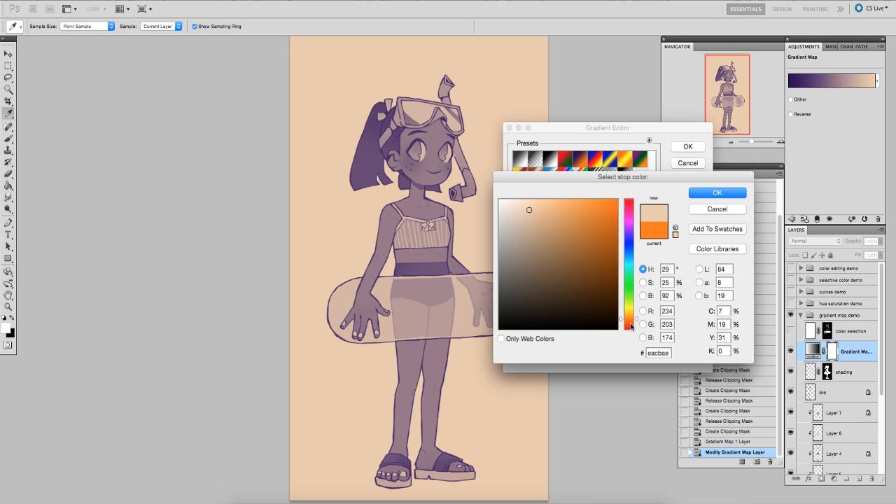
mouse_move(525, 234)
mouse_down()
mouse_move(525, 214)
mouse_move(511, 212)
mouse_up()
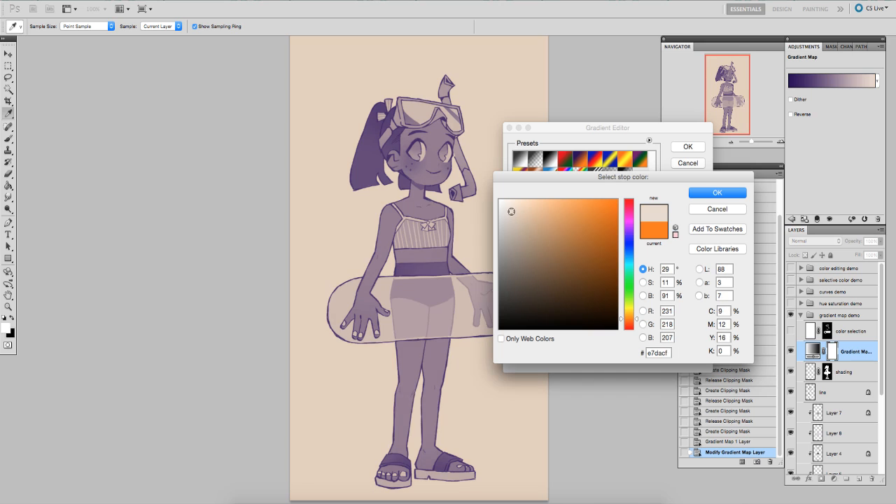
click(623, 264)
click(536, 219)
drag(515, 211, 508, 212)
drag(518, 213, 521, 210)
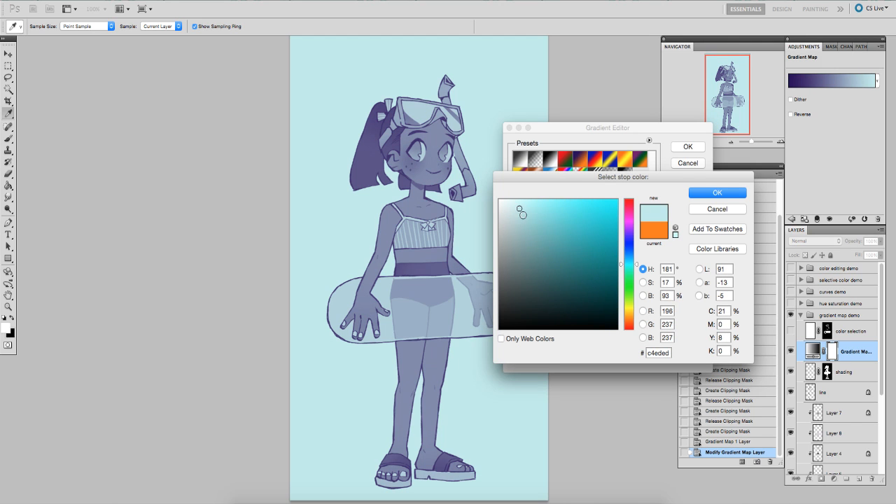
click(695, 194)
- Try teal for the gradient's dark end stop, and set it to navy blue #143b5f
click(515, 301)
click(557, 345)
drag(628, 269, 631, 270)
mouse_move(578, 252)
mouse_down()
mouse_move(570, 251)
mouse_move(586, 274)
mouse_up()
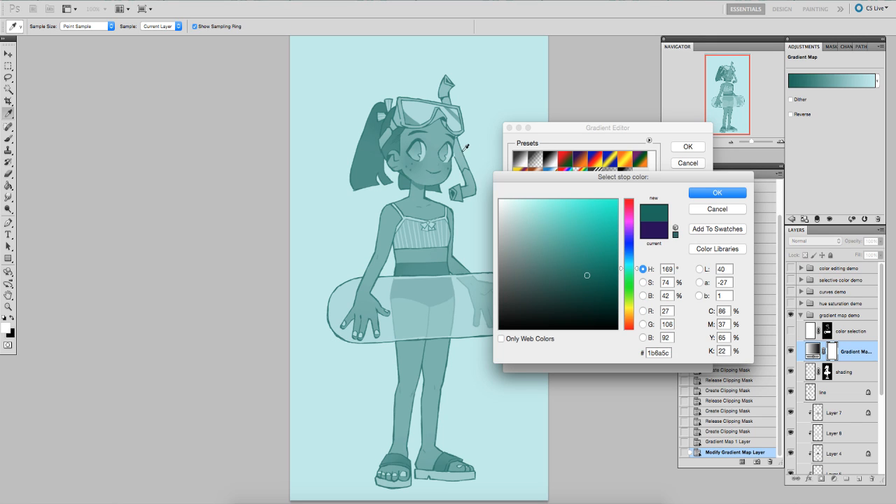
drag(581, 275, 593, 277)
click(598, 274)
click(595, 291)
click(628, 254)
click(593, 281)
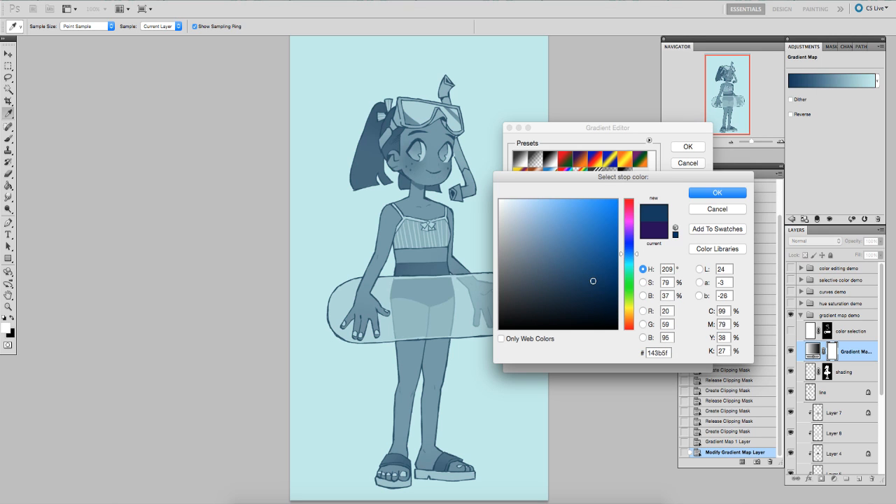
click(696, 194)
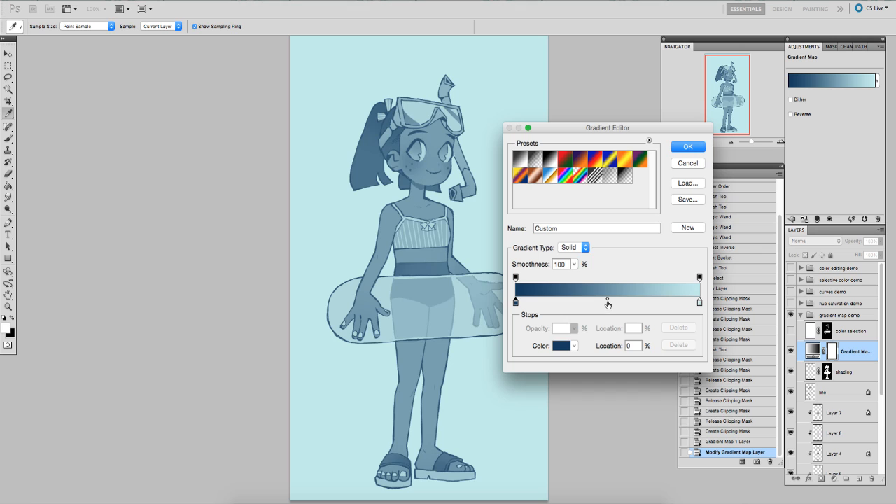
- Add a color stop at the middle of the gradient and try orange #cb7749 and pink tones for it
click(608, 303)
click(562, 346)
click(628, 320)
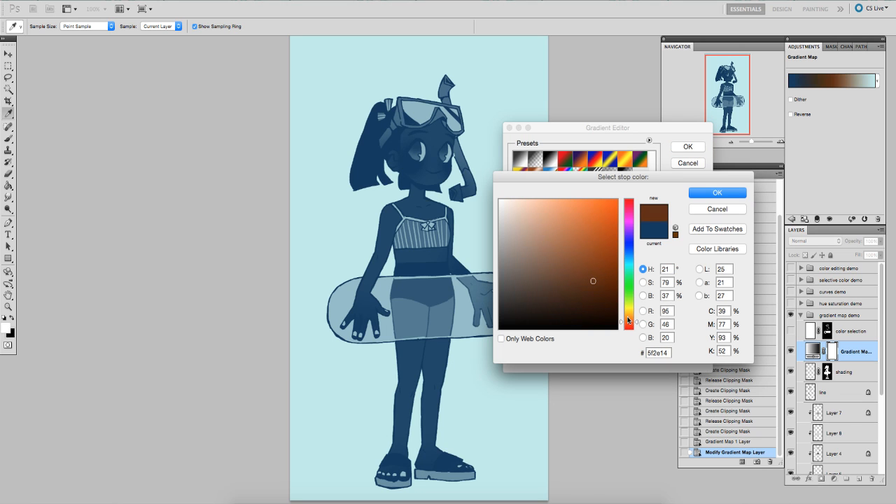
mouse_move(581, 232)
mouse_down()
mouse_move(560, 217)
mouse_move(572, 224)
mouse_move(560, 232)
mouse_move(575, 226)
mouse_up()
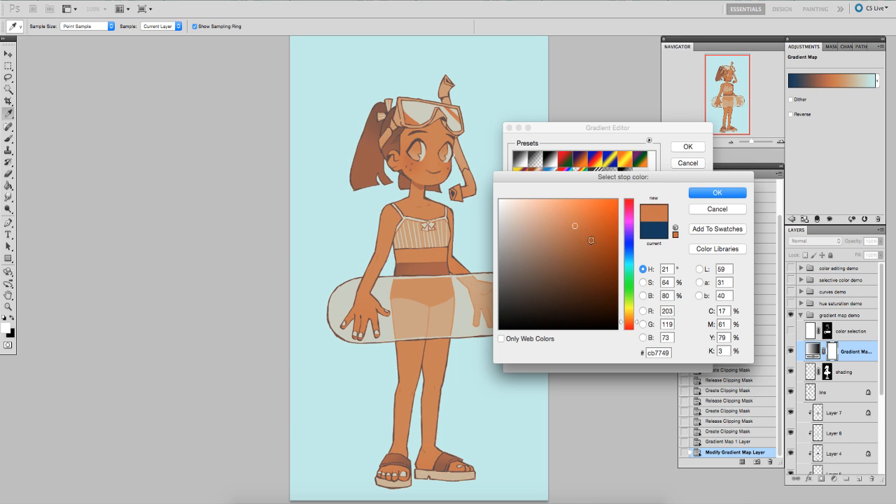
click(627, 208)
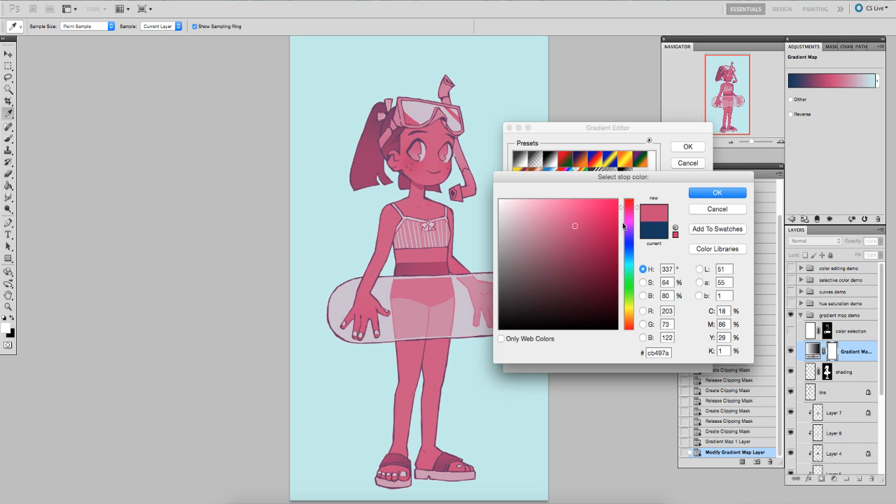
drag(627, 209, 627, 215)
click(550, 226)
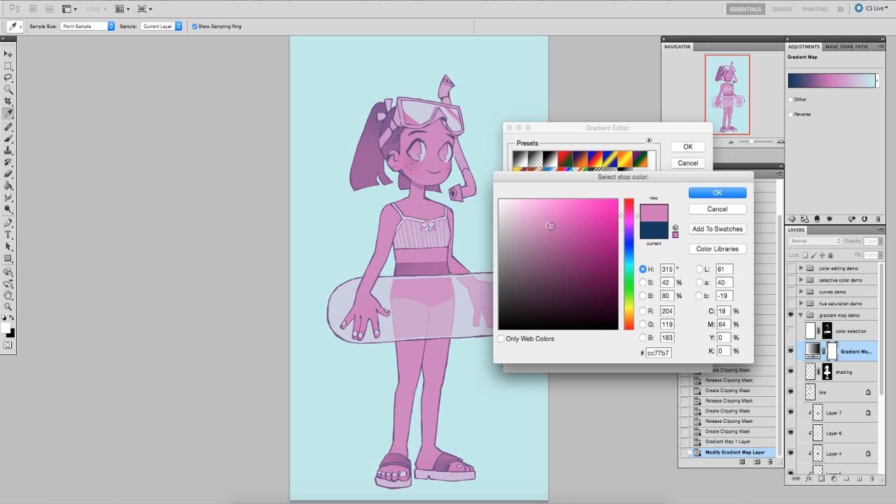
- Set the middle stop to dusty rose #ba6877 and apply the edited gradient to the map
click(550, 232)
drag(627, 217, 628, 208)
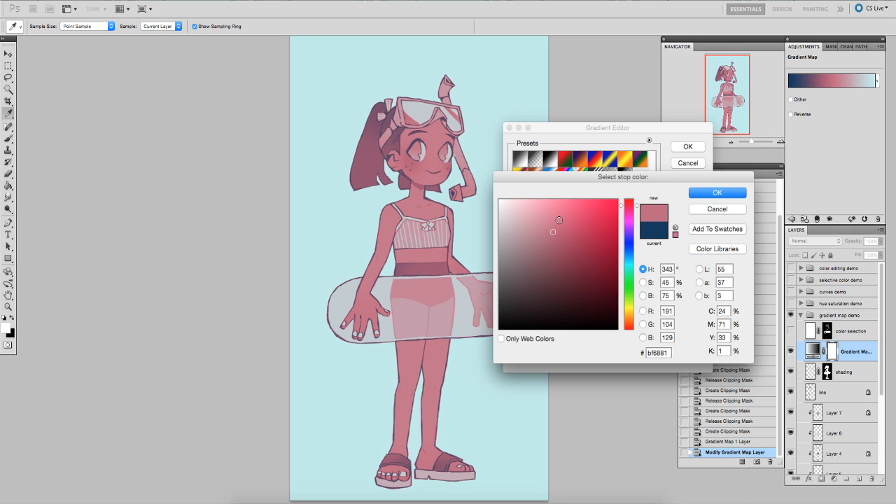
drag(550, 229, 552, 234)
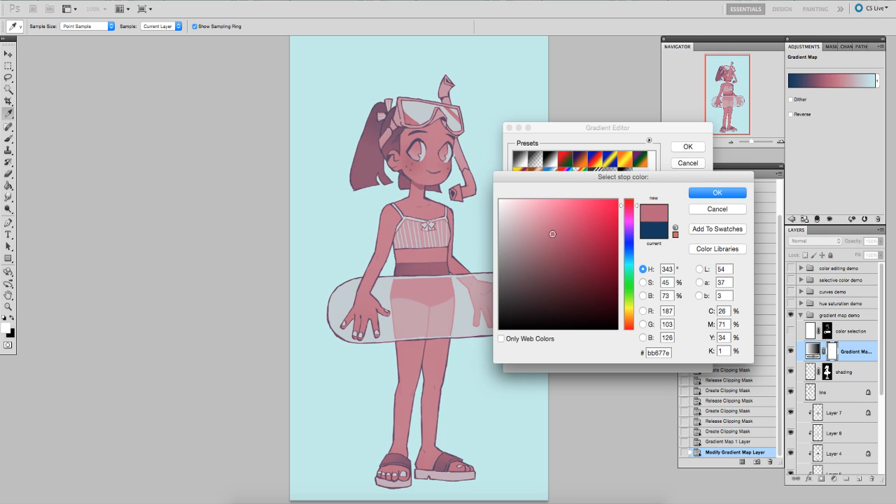
click(630, 323)
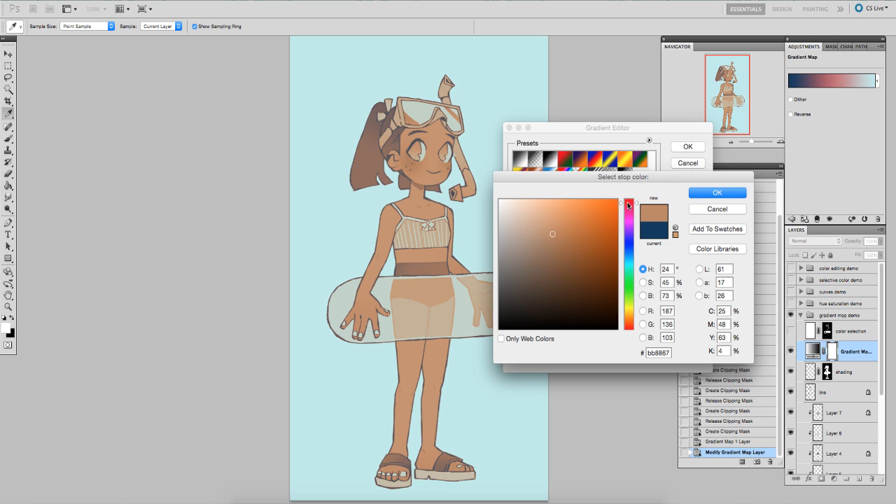
click(627, 205)
mouse_move(560, 223)
mouse_down()
mouse_move(540, 233)
mouse_move(550, 235)
mouse_up()
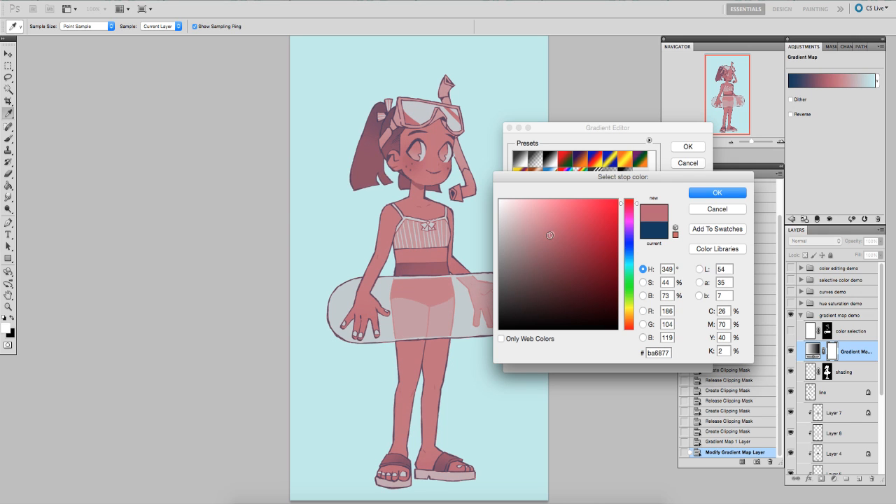
click(707, 195)
click(684, 148)
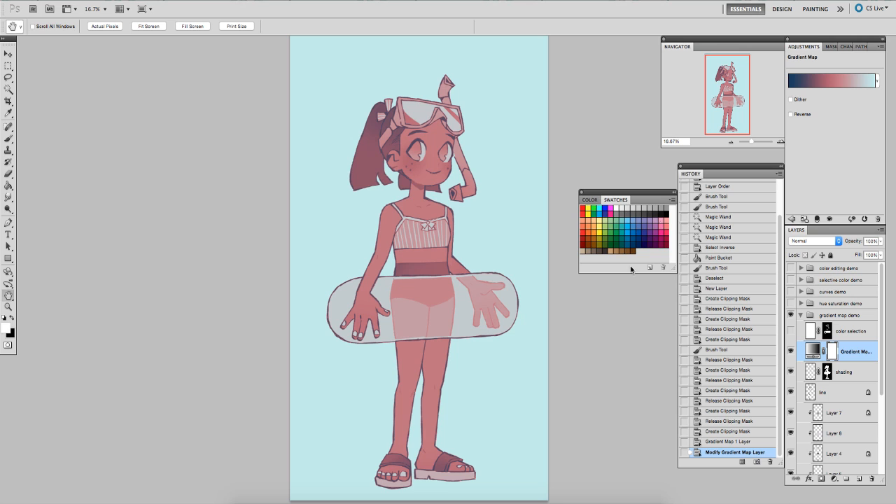
- Toggle the Gradient Map layer's visibility to compare the tinted figure with its grayscale version
drag(508, 259, 509, 287)
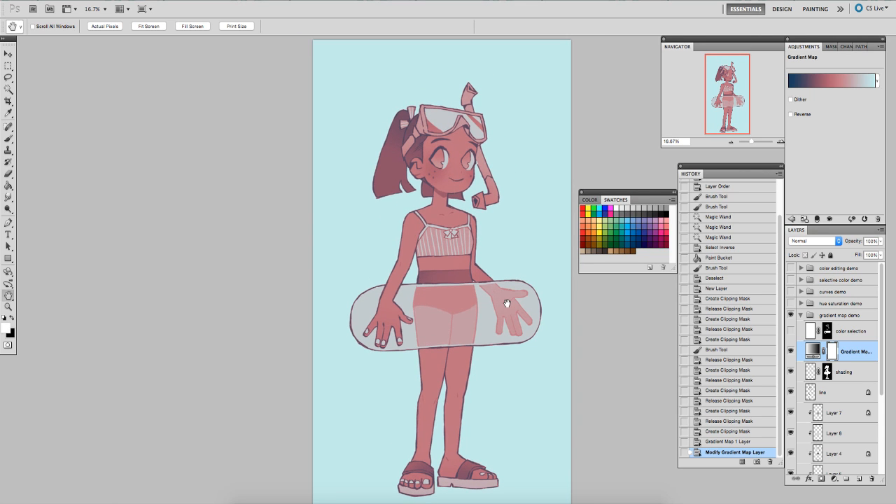
drag(466, 320, 468, 305)
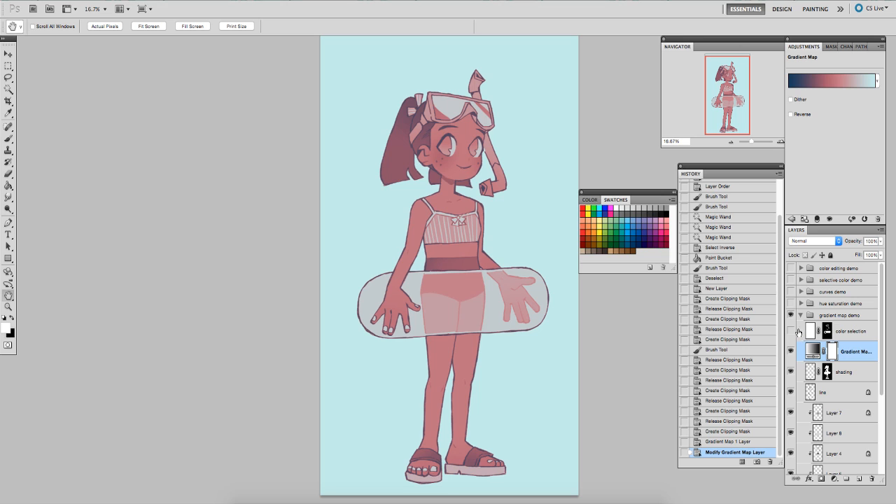
click(790, 351)
click(790, 350)
click(792, 351)
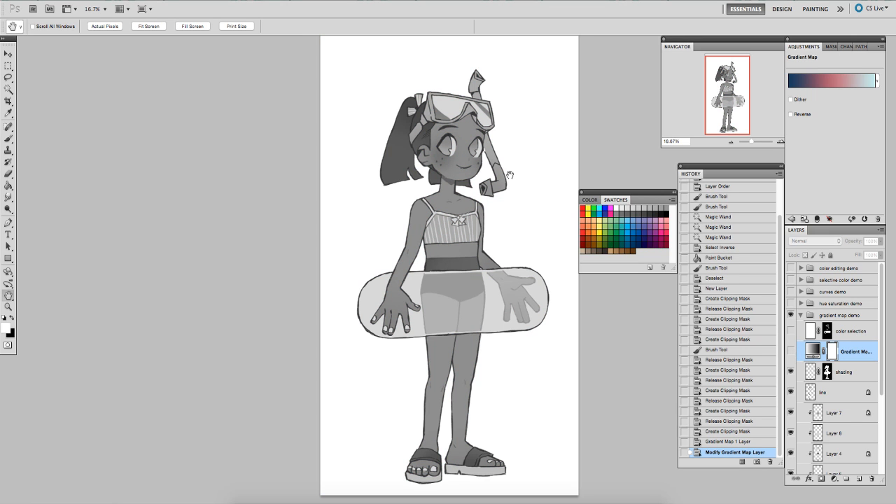
click(791, 352)
mouse_move(881, 328)
mouse_down()
mouse_move(882, 344)
mouse_move(882, 328)
mouse_up()
click(792, 351)
- Load the line layer's pixels as a selection, and replace it with the figure's silhouette from the gray fill layer
scroll(857, 385, down, 4)
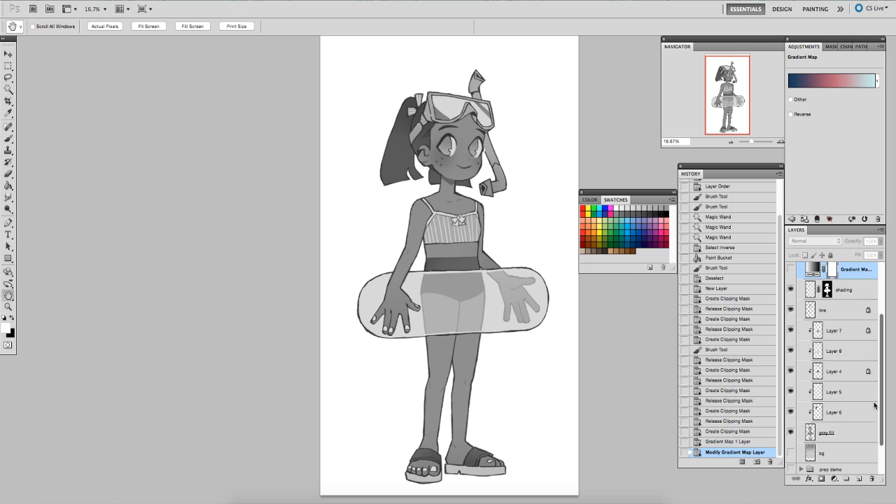
click(835, 315)
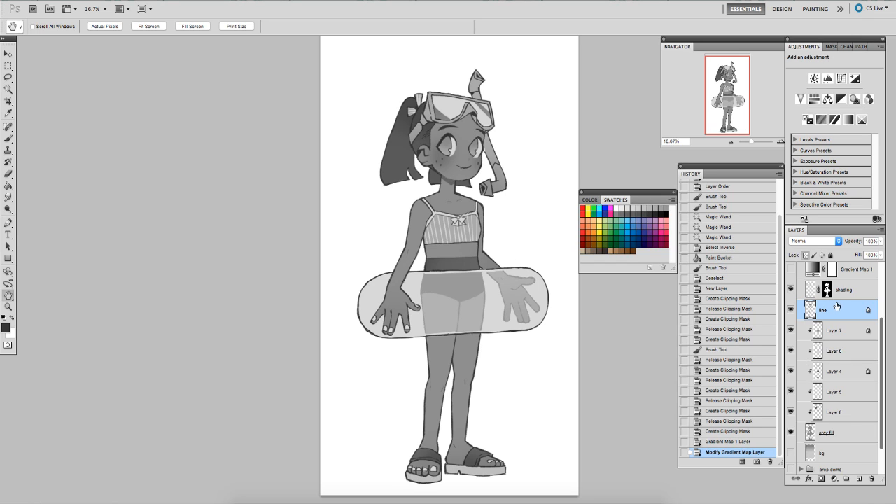
ctrl+click(810, 310)
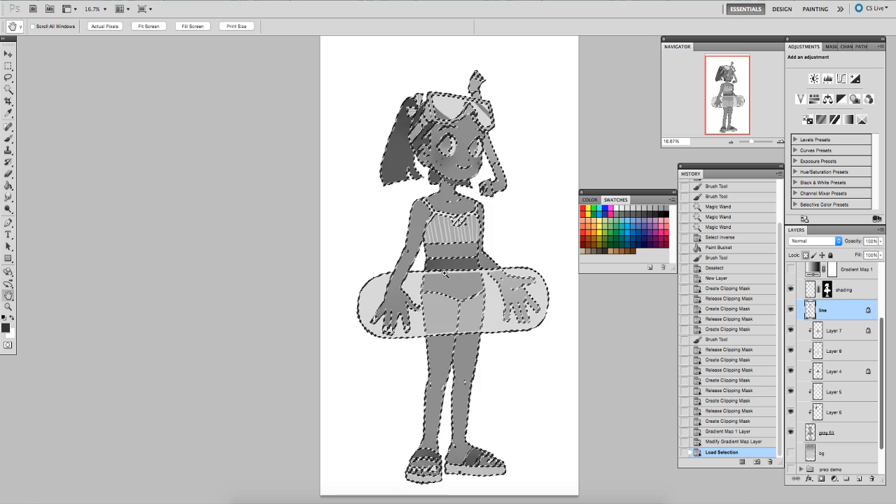
ctrl+click(811, 434)
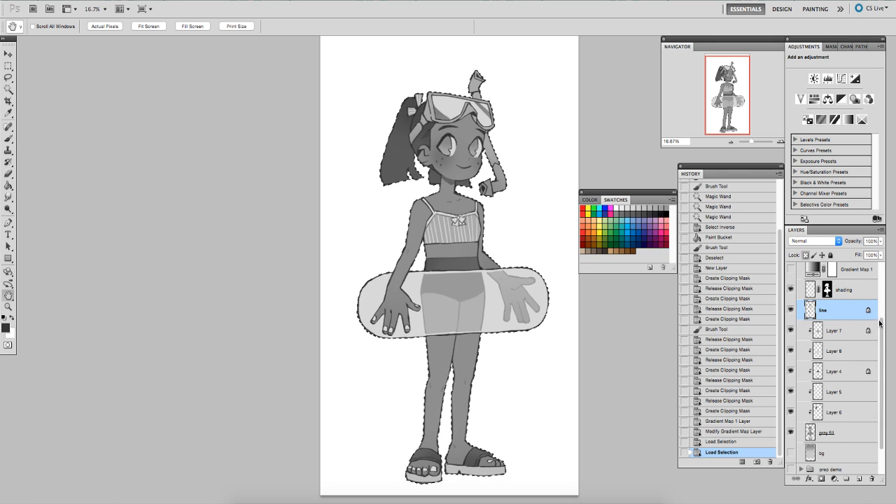
- Show the Gradient Map layer and clear its mask outside the figure using the inverted silhouette selection
scroll(881, 325, up, 2)
click(834, 295)
click(790, 293)
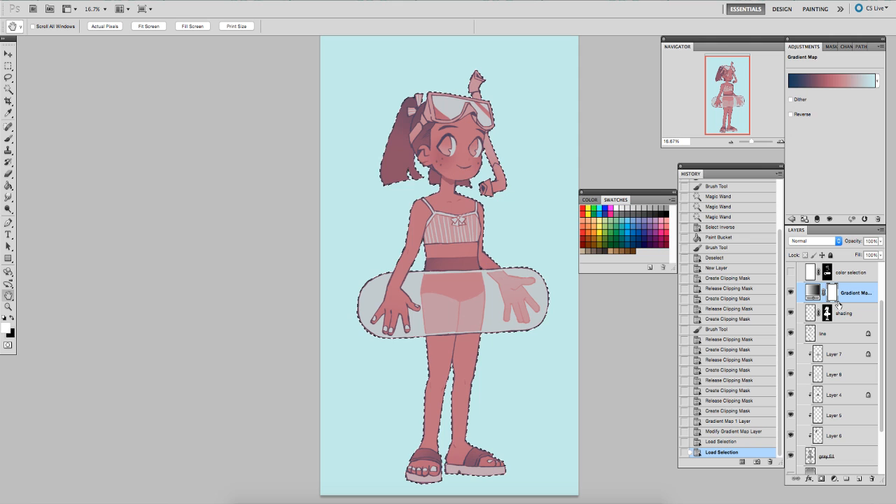
key(ctrl+shift+i)
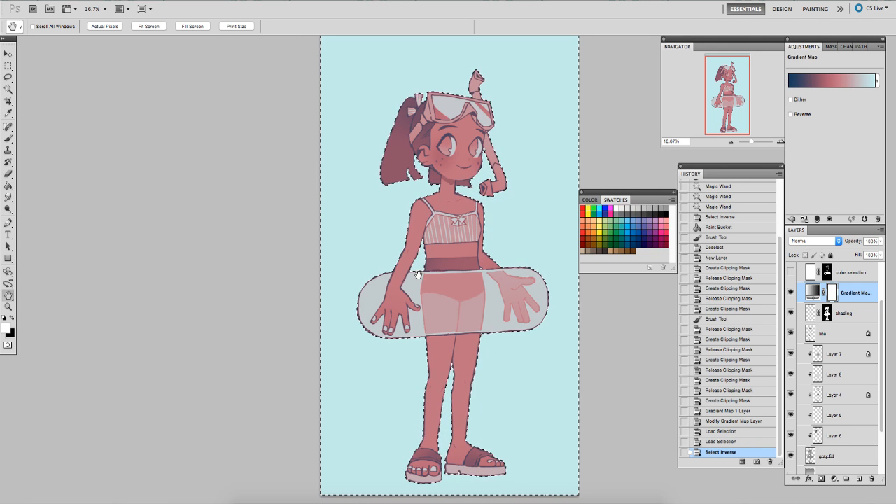
key(Delete)
key(ctrl+d)
- Switch the masked Gradient Map layer off and on to check that it affects only the figure
click(791, 292)
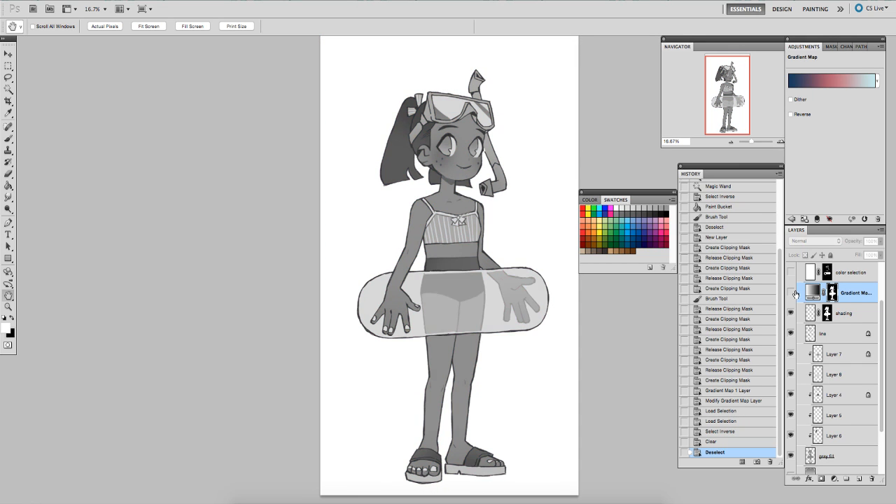
click(792, 292)
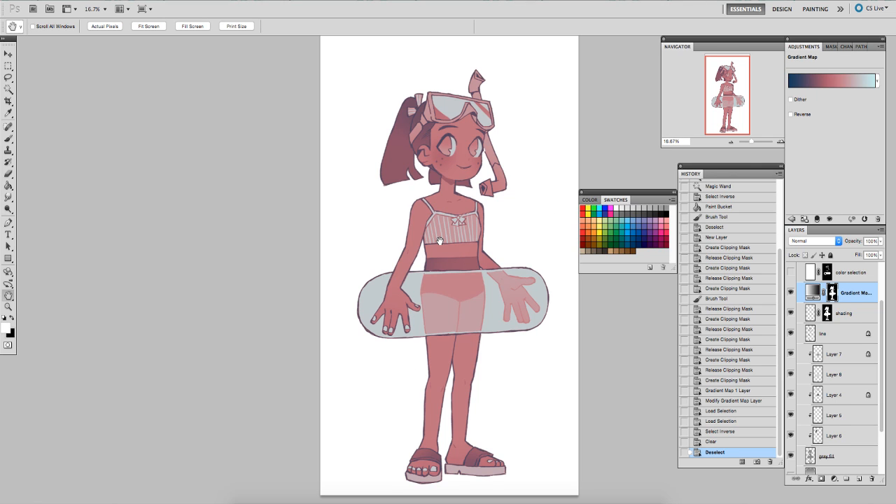
mouse_move(411, 268)
mouse_down()
mouse_move(424, 296)
mouse_move(420, 278)
mouse_up()
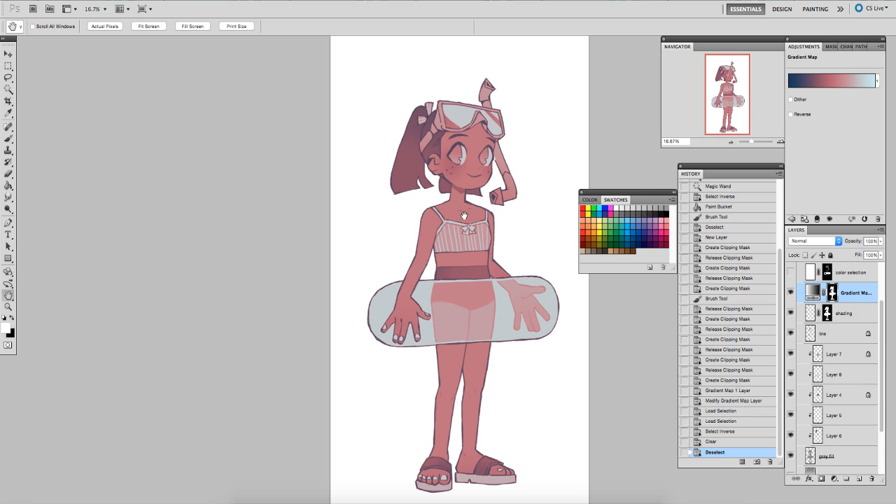
- Show the bg layer and add a new layer directly above it, clipped to bg
drag(879, 312, 879, 336)
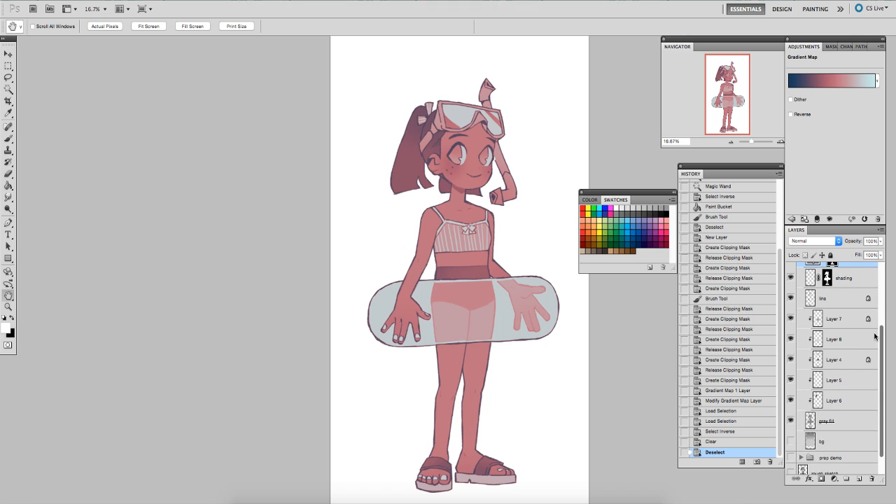
click(790, 441)
click(832, 442)
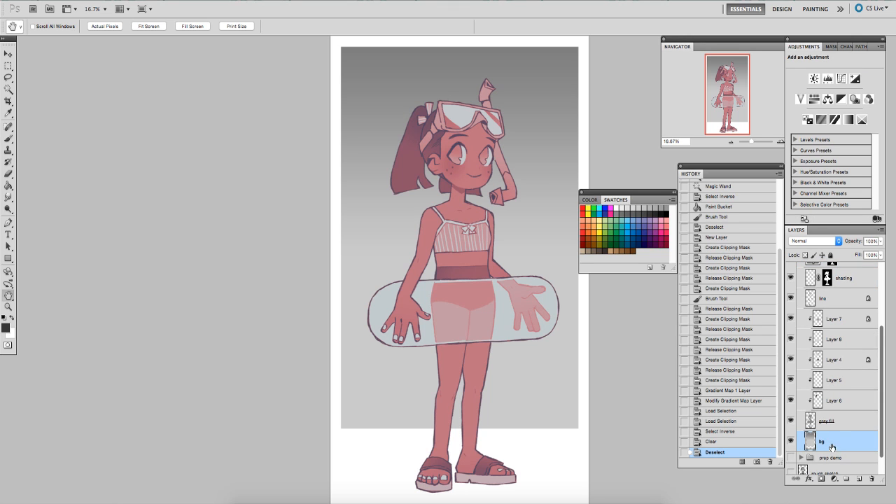
click(859, 478)
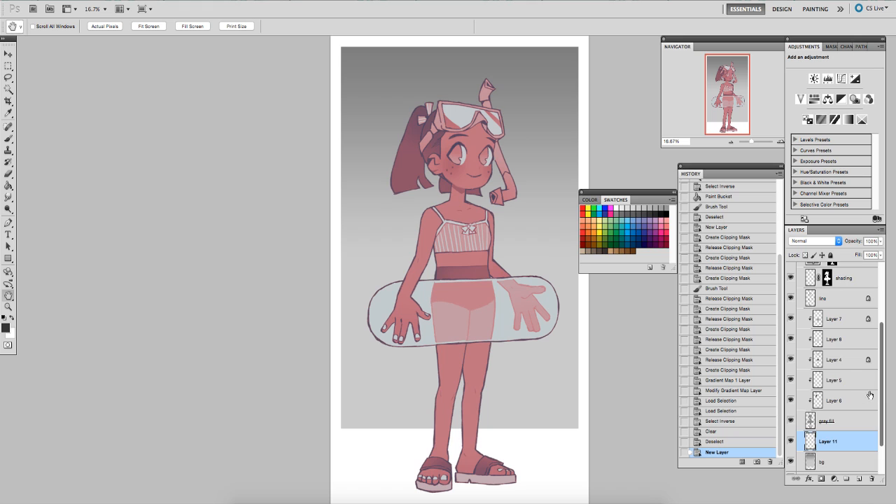
scroll(881, 399, down, 2)
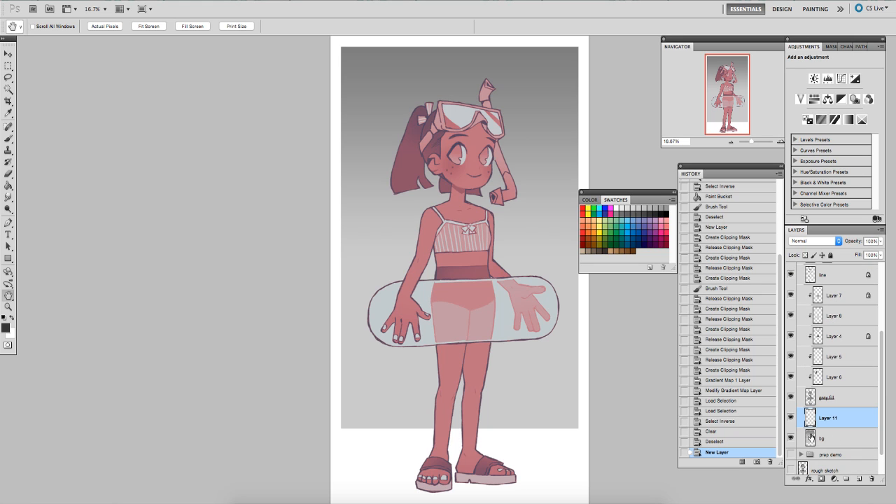
alt+click(827, 427)
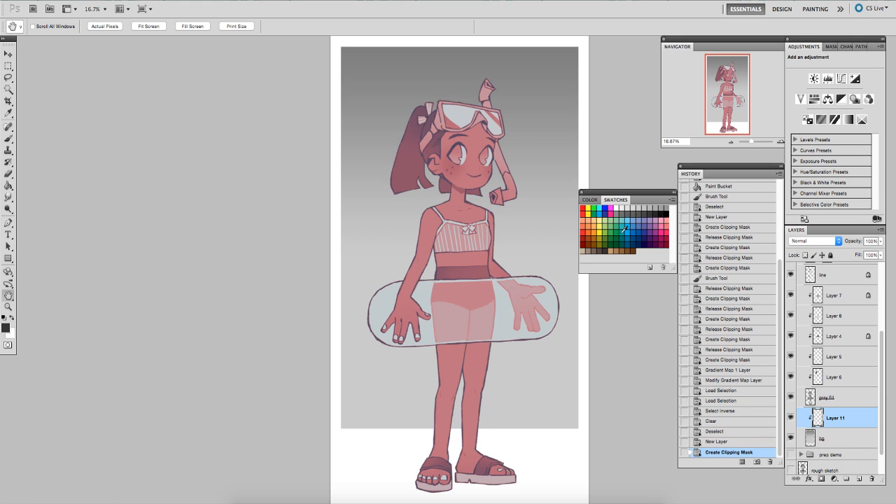
- Set the new clipped layer's blend mode to Hard Light and fill it with light blue
click(633, 219)
click(805, 240)
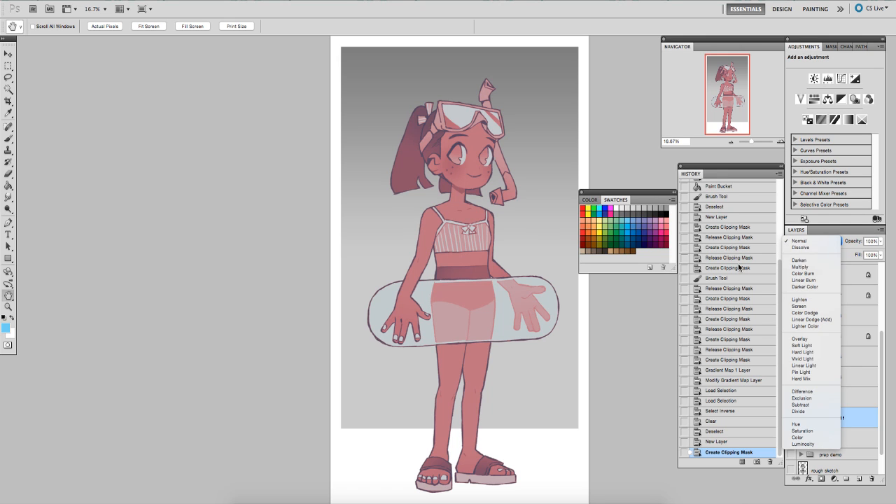
click(802, 352)
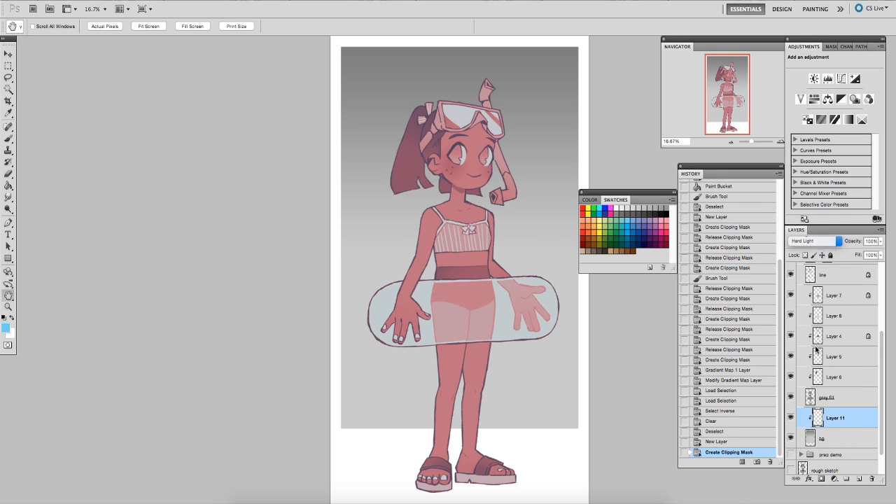
key(g)
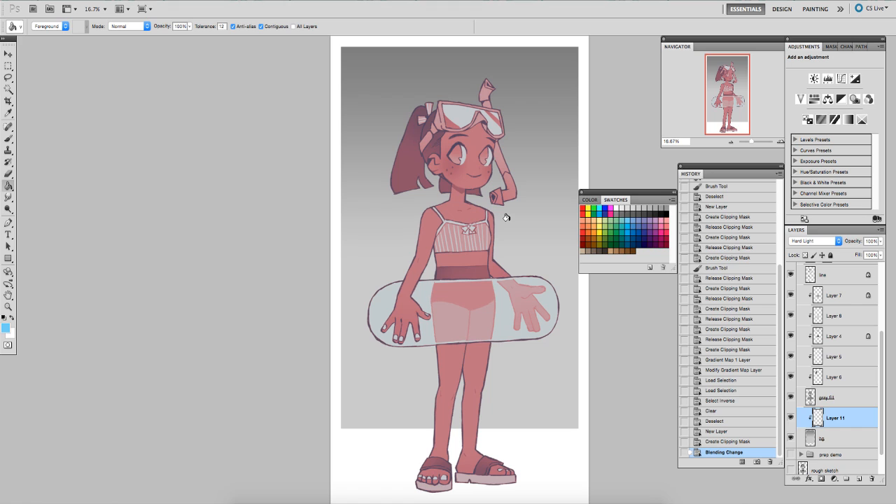
click(516, 221)
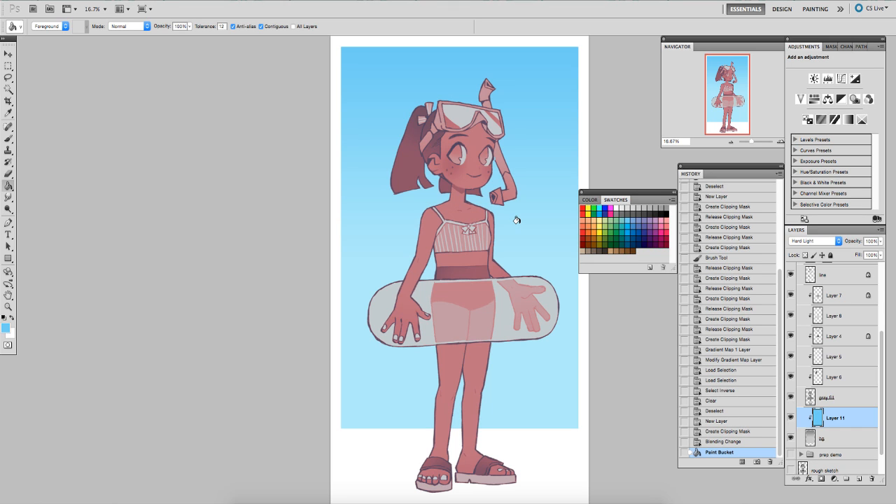
key(ctrl+u)
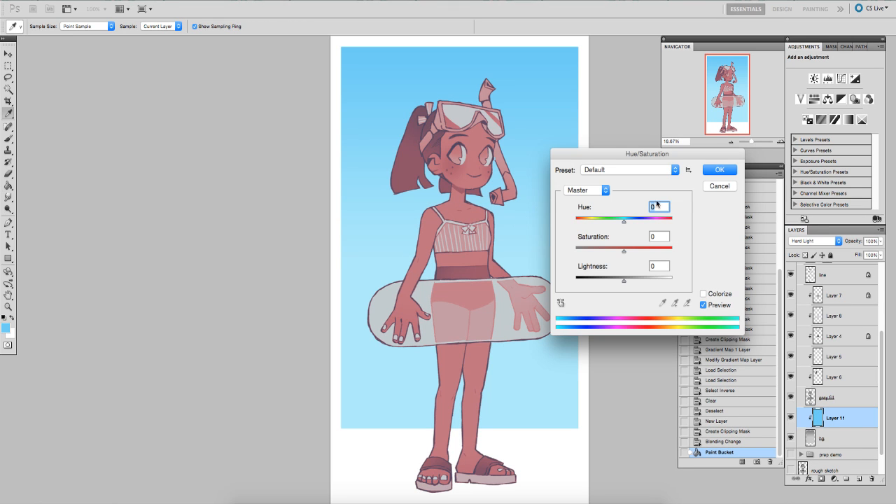
mouse_move(624, 221)
mouse_down()
mouse_move(601, 222)
mouse_move(632, 223)
mouse_move(617, 222)
mouse_up()
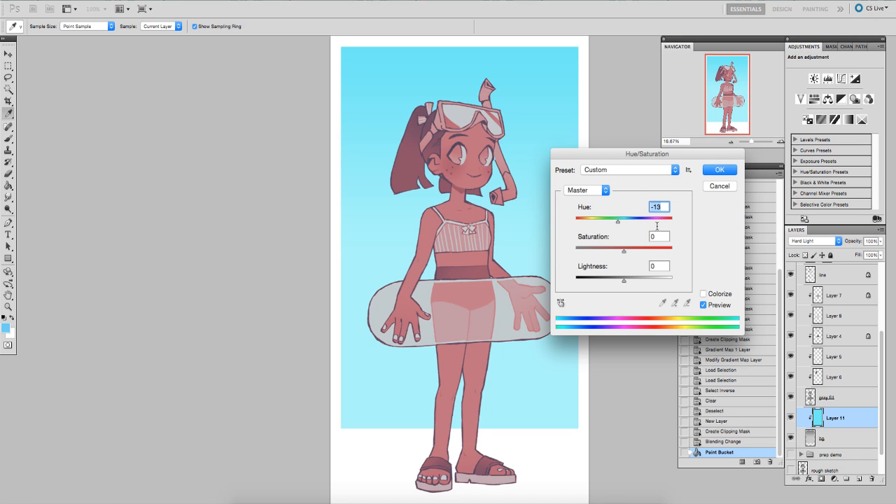
click(715, 187)
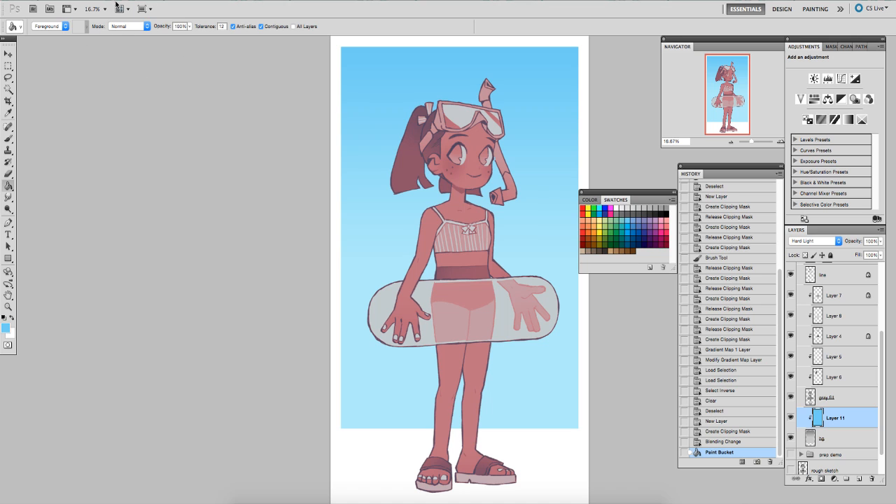
- Apply a Hue/Saturation adjustment to the clipped blue background layer with hue -20 and saturation -41
click(98, 0)
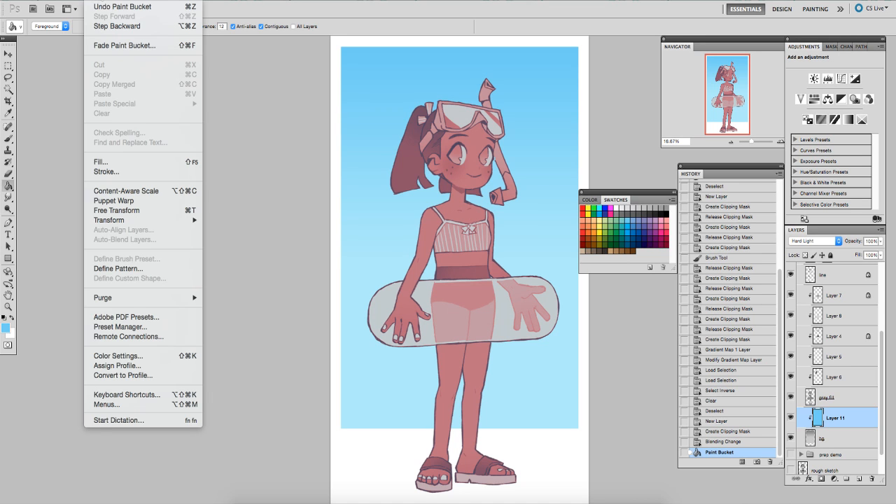
mouse_move(130, 1)
mouse_move(140, 26)
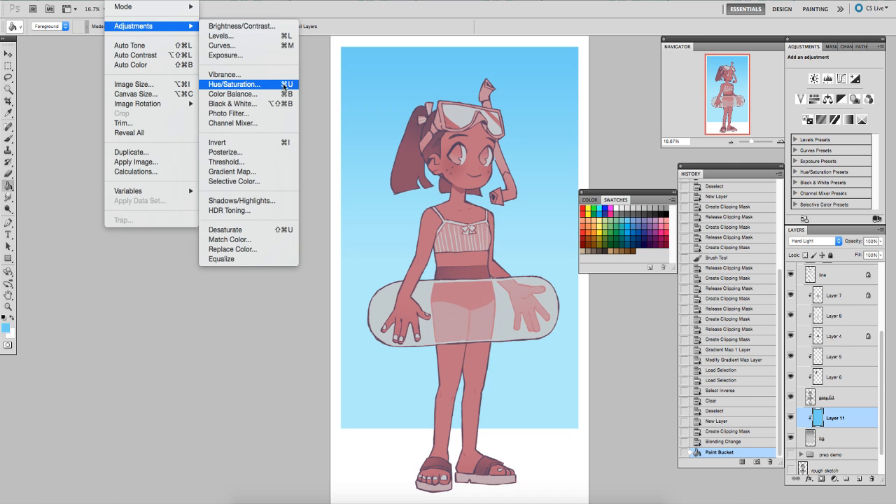
click(272, 84)
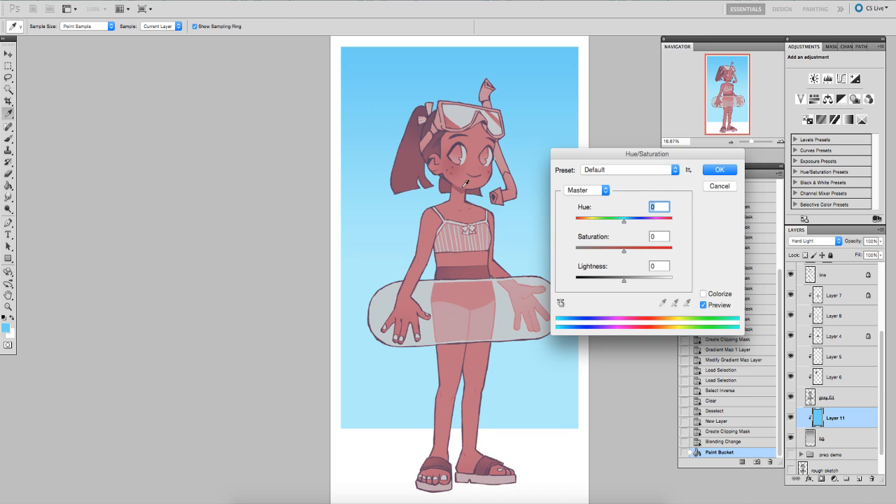
drag(623, 222, 616, 223)
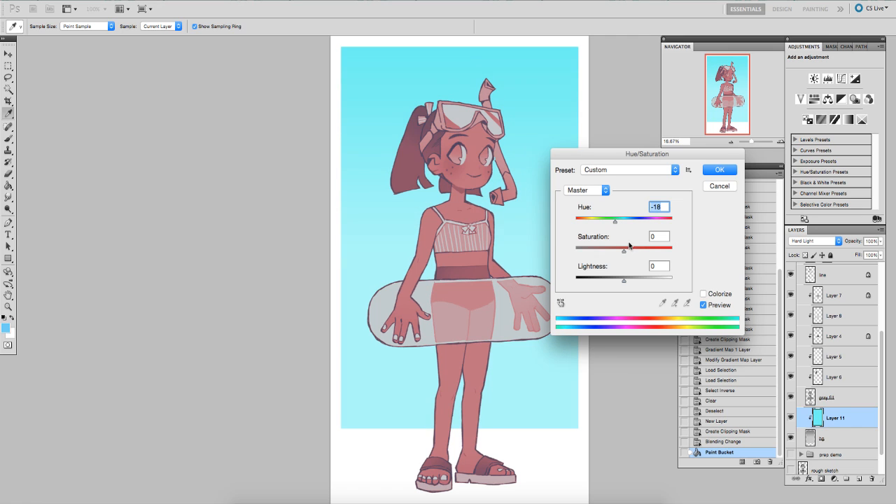
drag(623, 253, 613, 224)
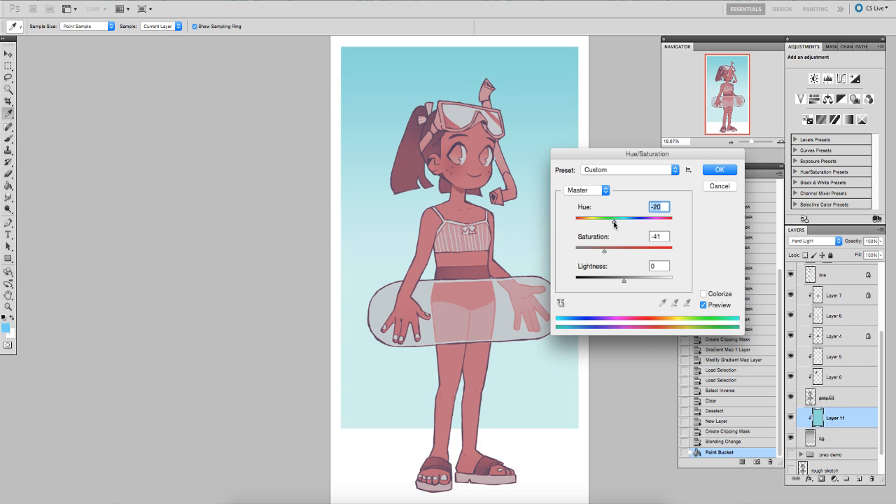
click(704, 172)
- Change the blend mode of the gradient map demo group from Pass Through to Normal
scroll(870, 301, up, 3)
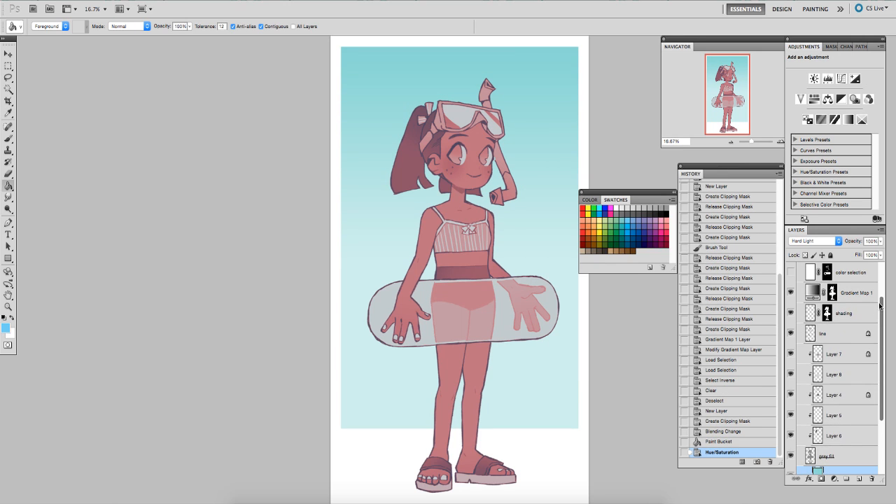
scroll(880, 305, up, 2)
click(843, 292)
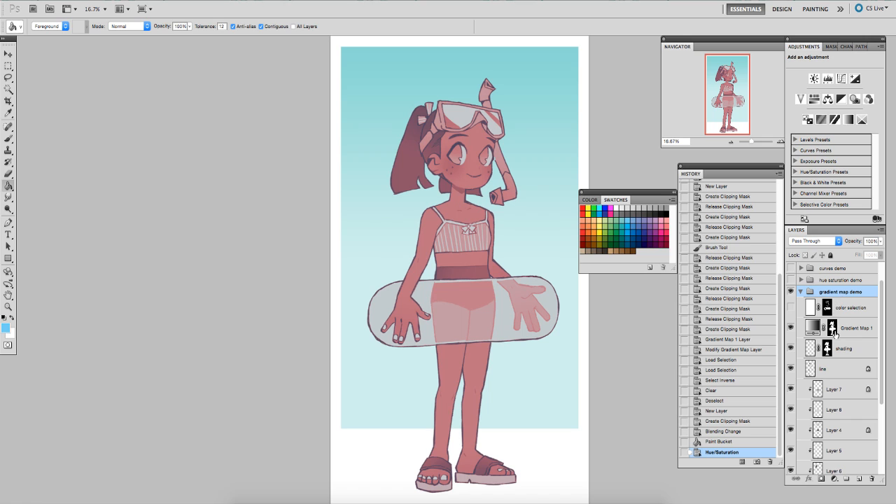
click(813, 242)
click(811, 251)
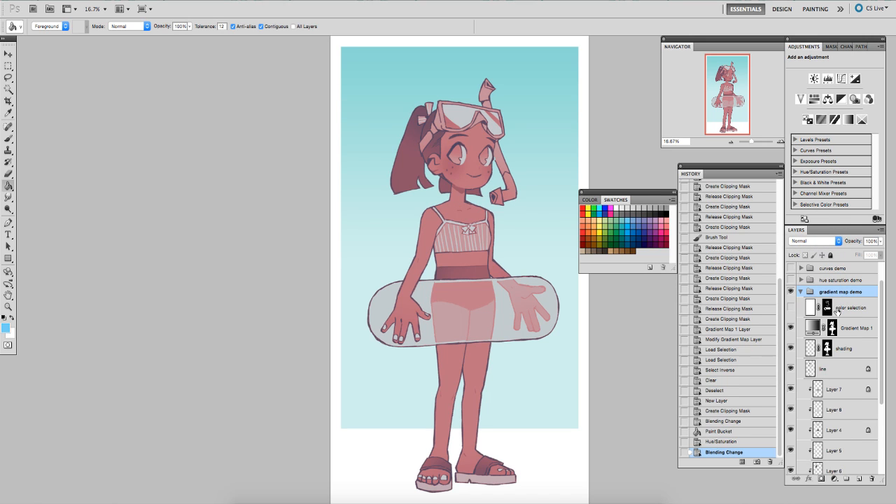
- Disable and re-enable the Gradient Map layer's mask and toggle its visibility to compare the effect on the background
click(843, 328)
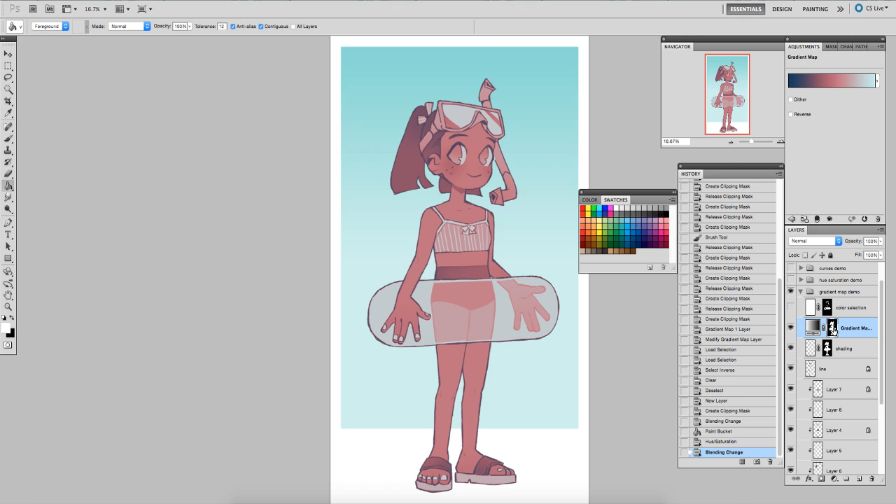
shift+click(831, 328)
shift+click(831, 327)
shift+click(831, 328)
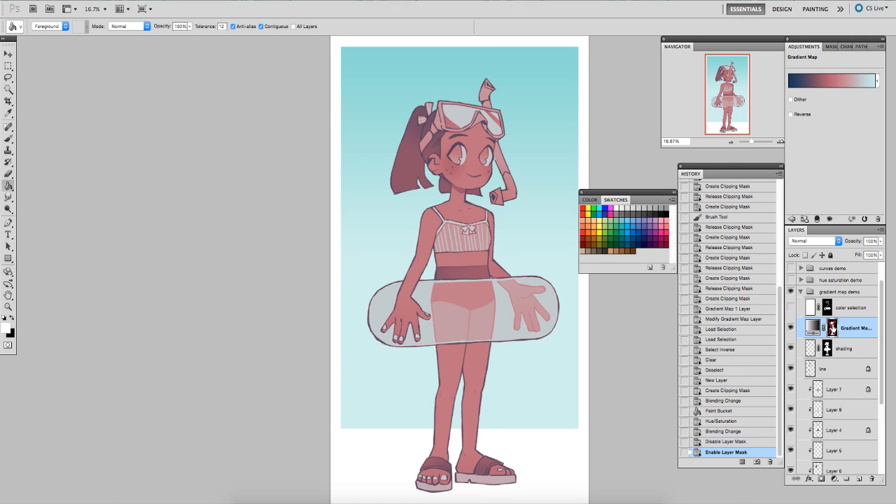
click(810, 327)
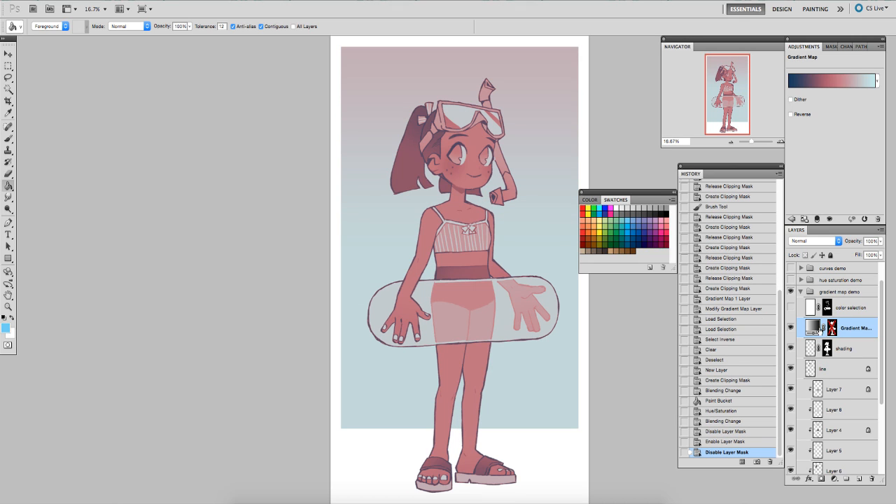
click(791, 327)
click(791, 328)
shift+click(831, 328)
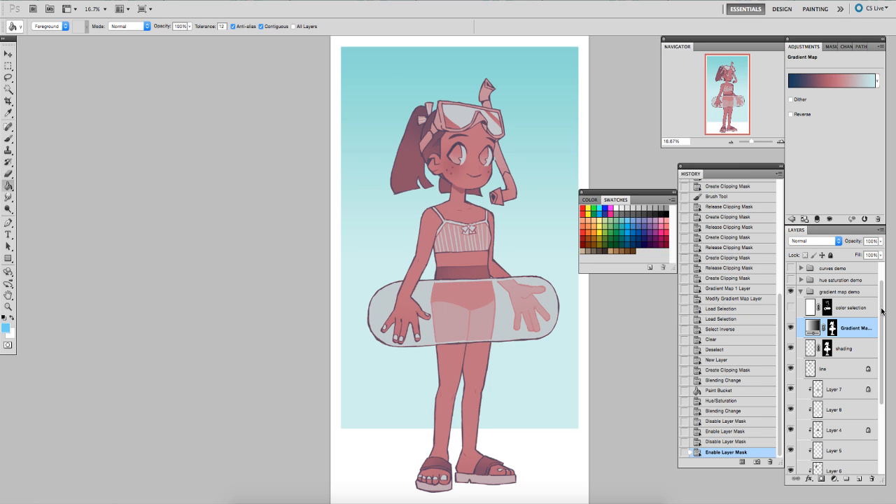
- Fine-tune the hue of the clipped Hard Light layer above the background with Hue/Saturation
drag(881, 305, 875, 373)
click(847, 416)
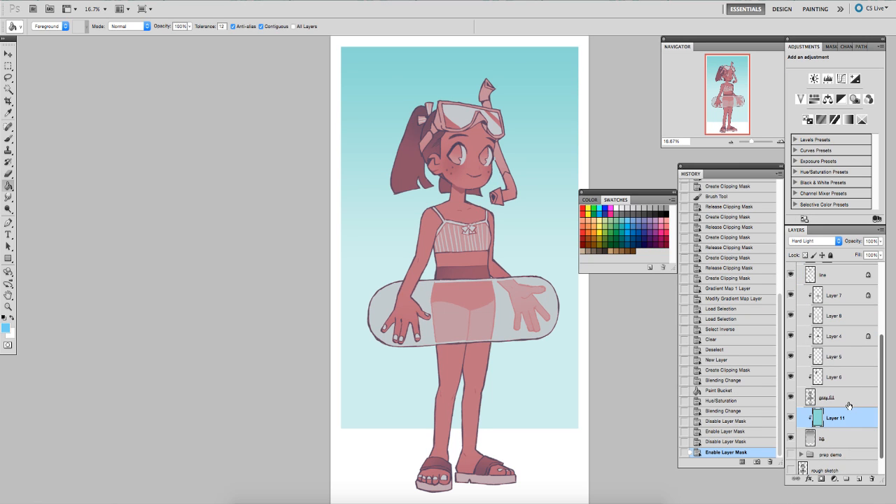
key(ctrl+u)
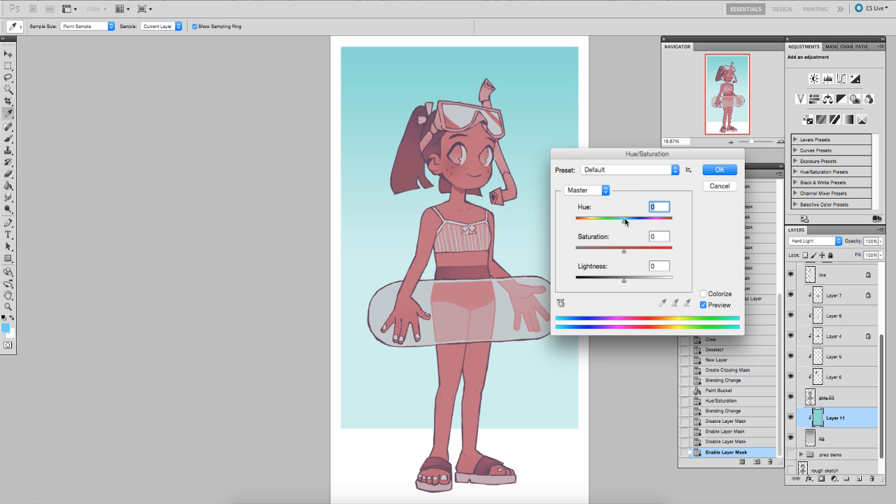
drag(620, 223, 625, 223)
click(711, 170)
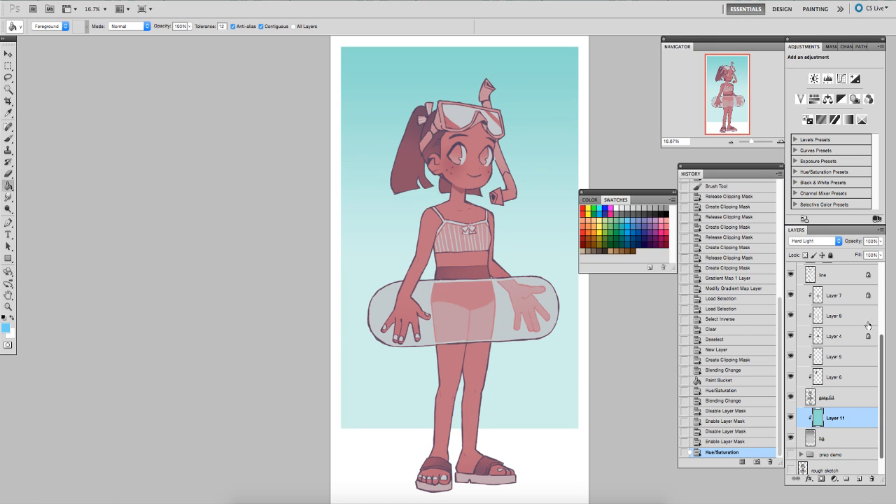
- Switch the color selection layer on and off to preview the white areas it covers on the figure
drag(881, 341, 875, 277)
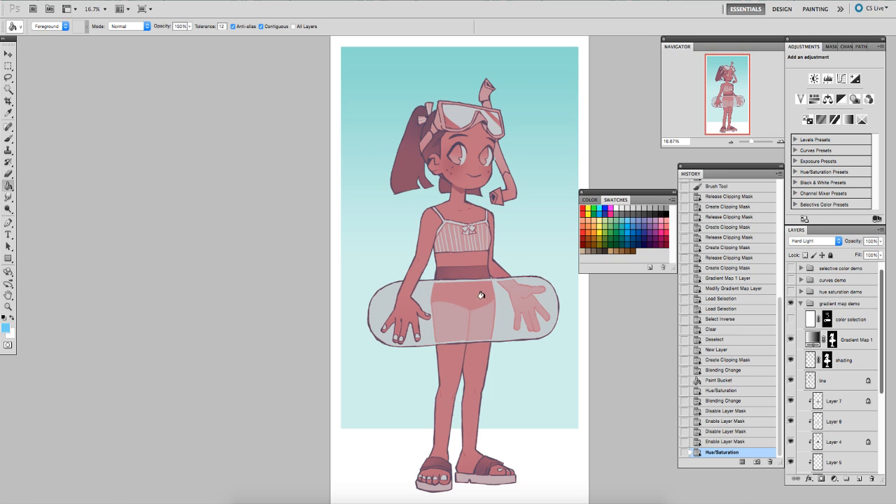
click(791, 319)
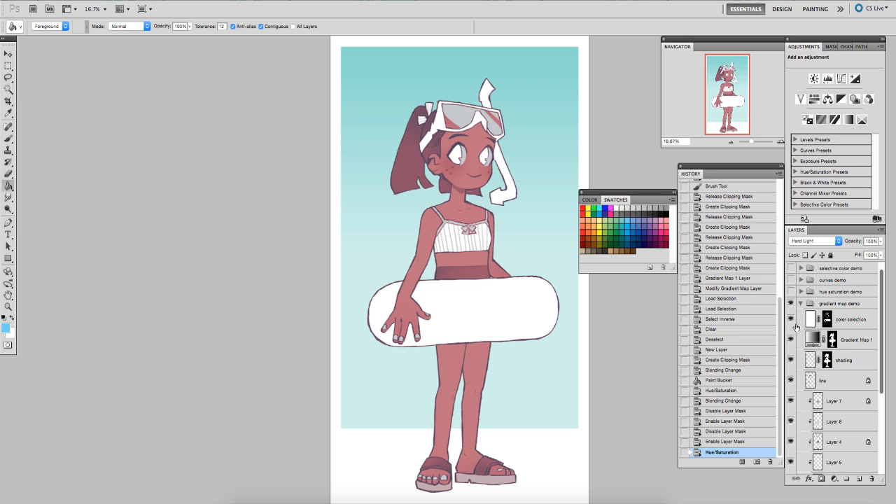
click(842, 320)
click(791, 320)
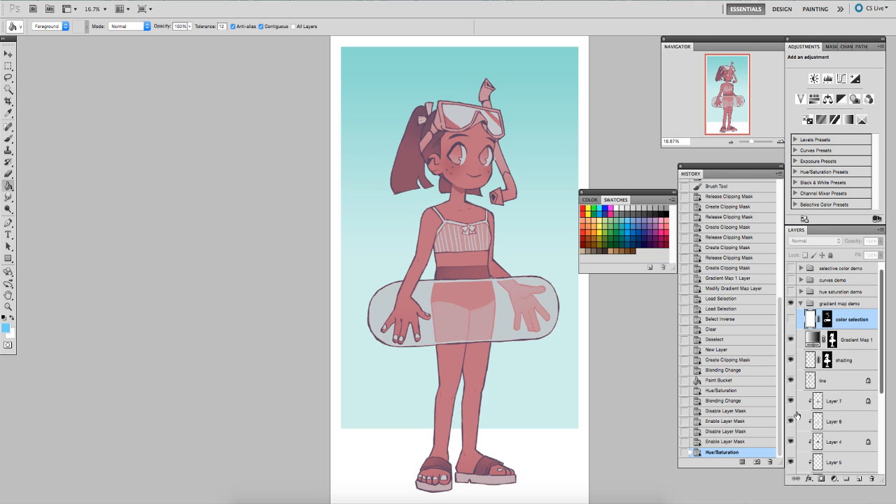
- Hide the line layer and select the flat areas of the swim ring using the Magic Wand with Sample All Layers enabled
click(791, 381)
click(790, 382)
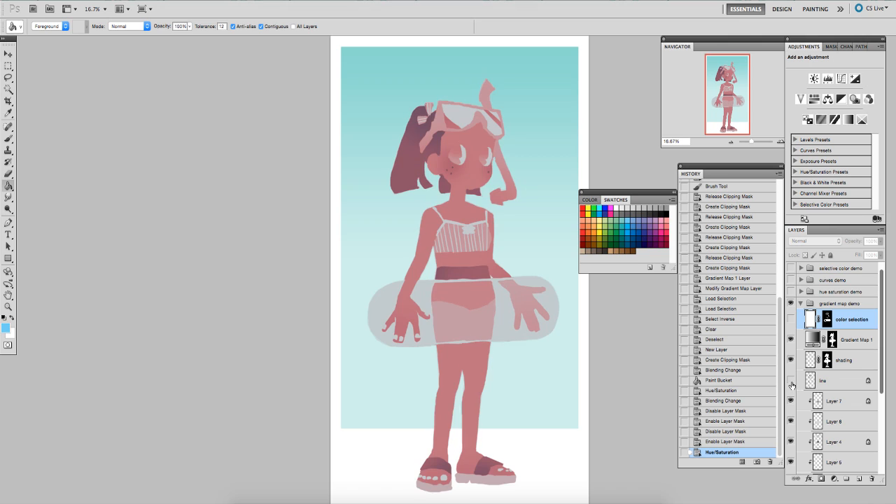
click(829, 380)
key(ctrl+plus)
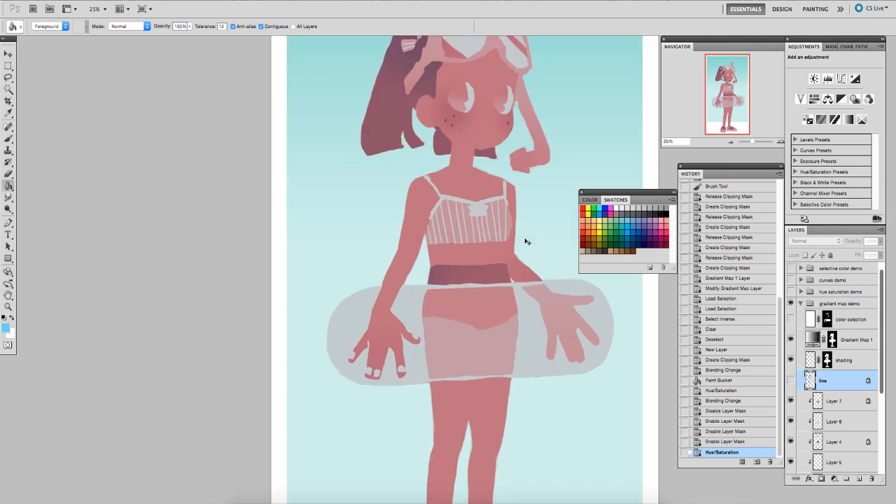
key(w)
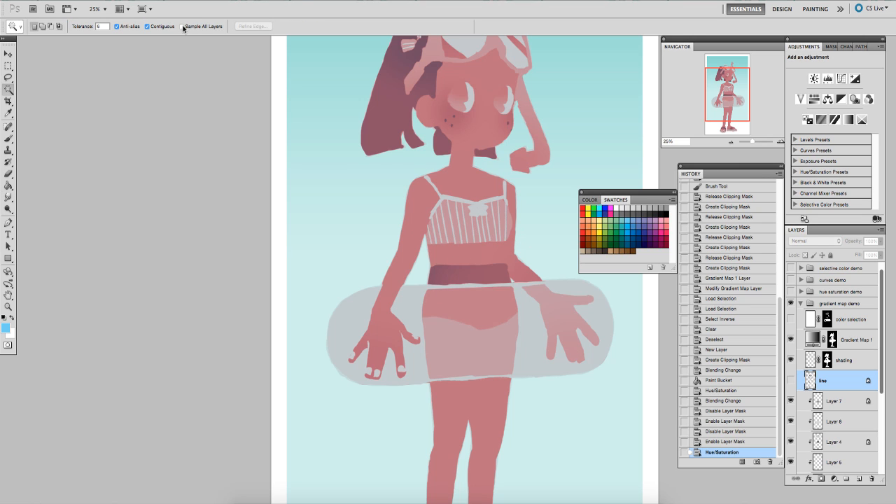
click(484, 317)
shift+click(479, 333)
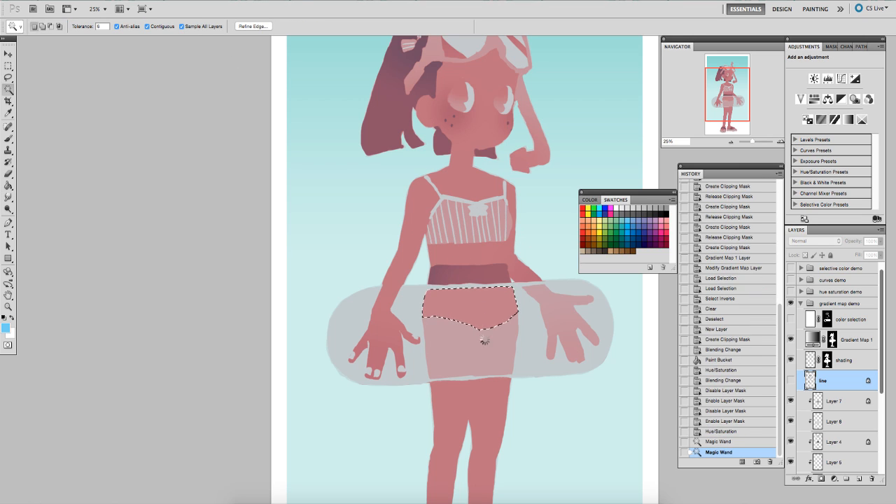
shift+click(426, 319)
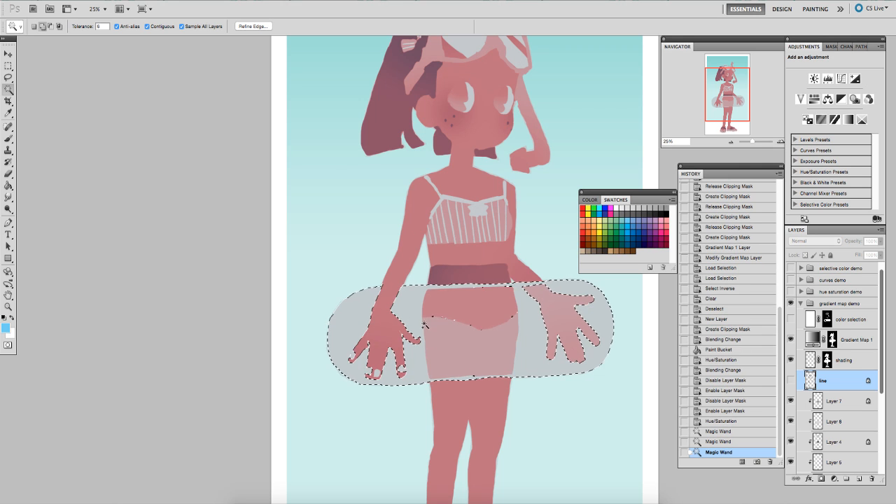
- Hide the Gradient Map and shading layers, add the diving mask frame and snorkel to the selection, and deselect everything
click(791, 340)
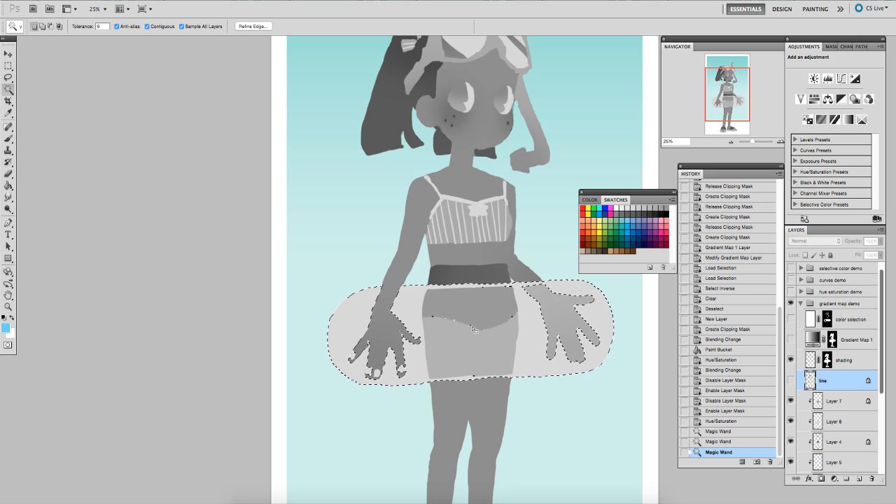
drag(448, 172, 436, 309)
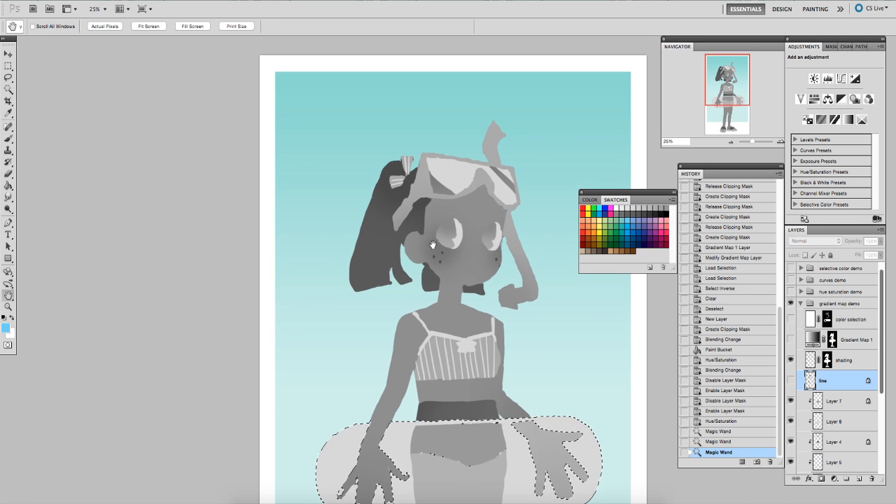
click(790, 360)
shift+click(430, 202)
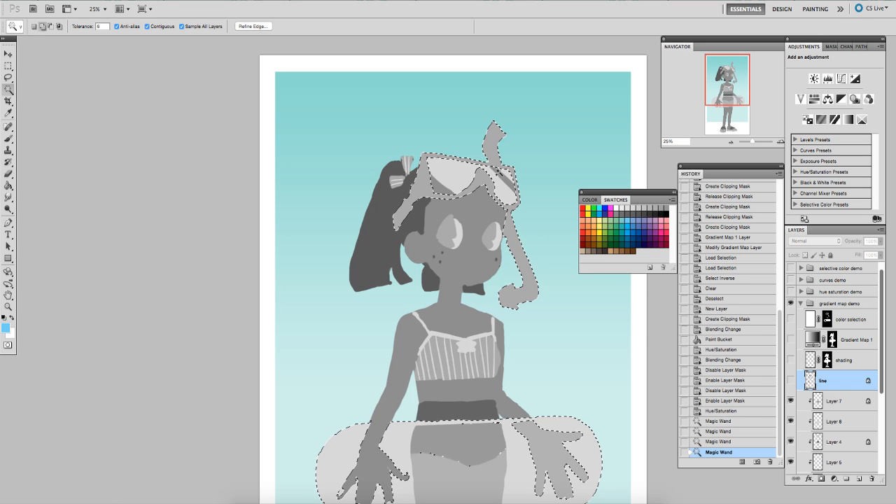
drag(499, 393, 514, 230)
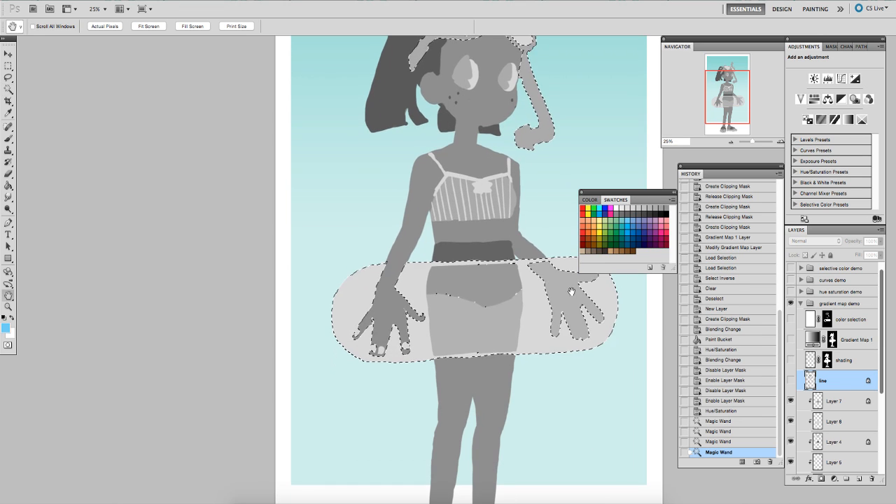
key(ctrl+d)
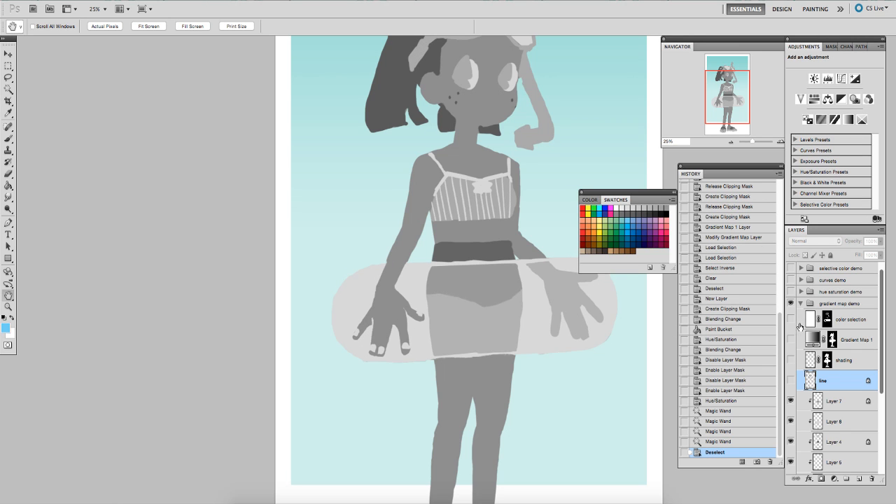
- Show the color selection, shading, line and Gradient Map layers
click(792, 360)
click(792, 381)
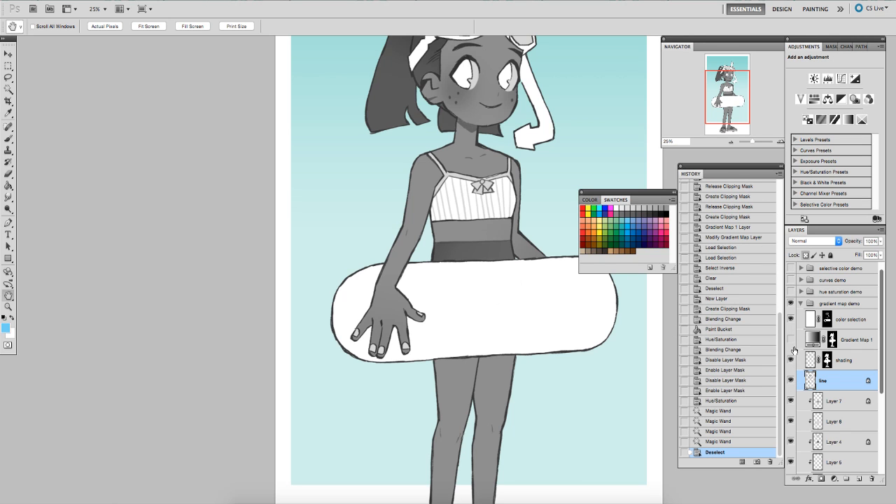
click(792, 341)
key(ctrl+minus)
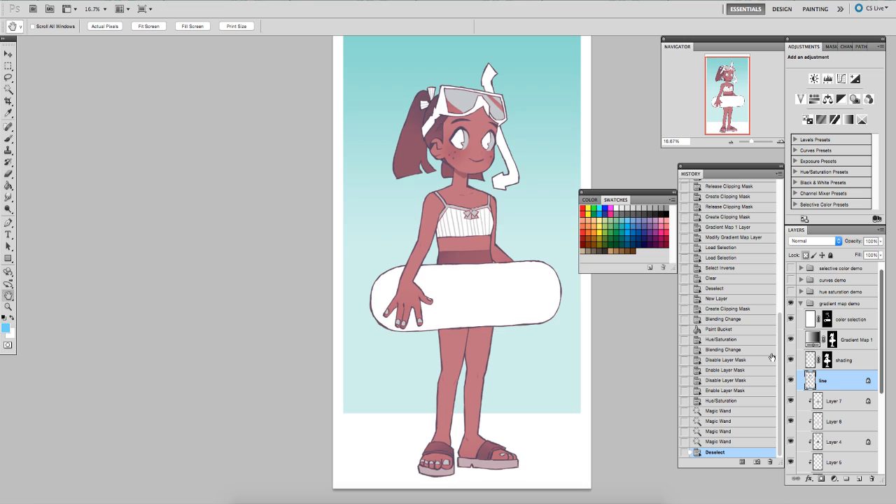
- Set the color selection layer's blend mode to Hard Light
click(847, 318)
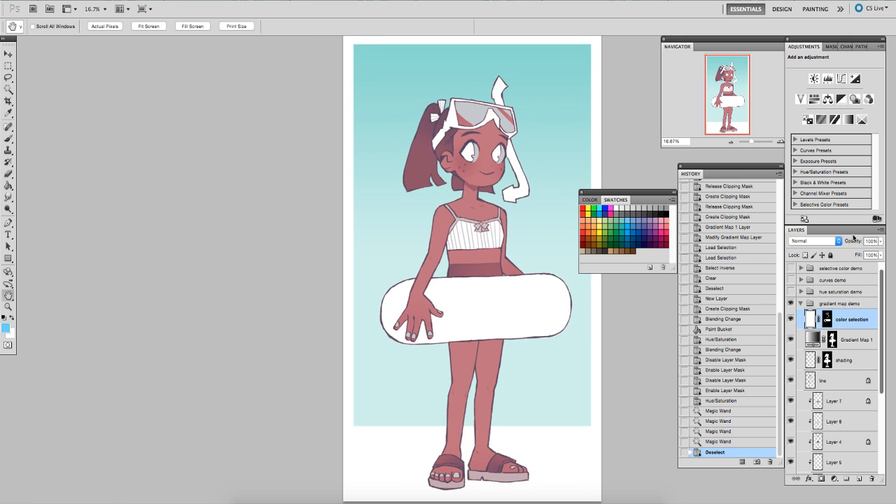
click(813, 240)
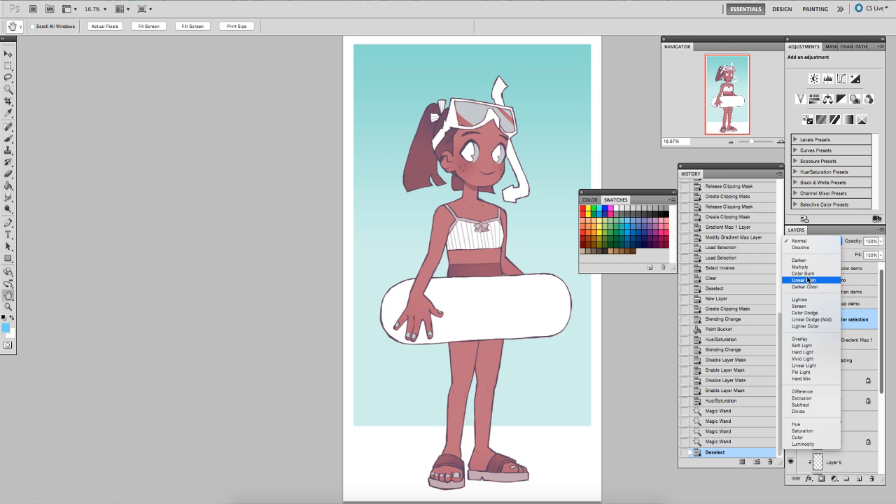
click(807, 352)
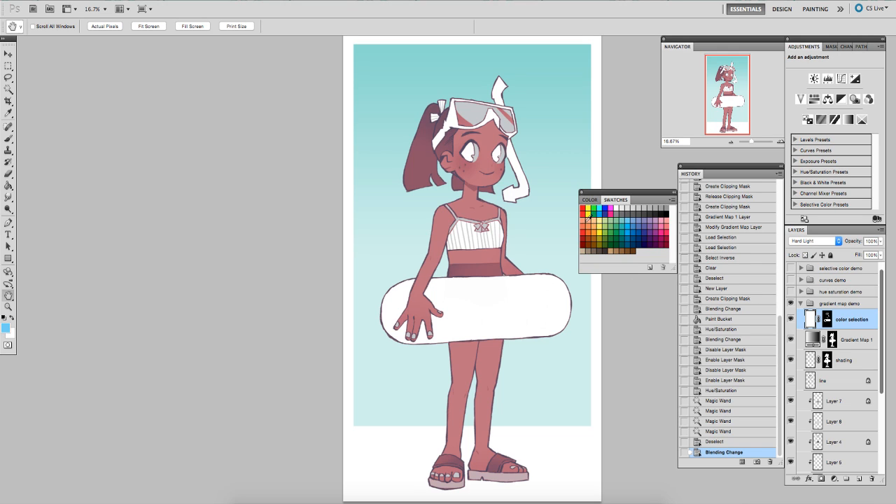
- Fill the color selection layer with light pink using the Paint Bucket
key(g)
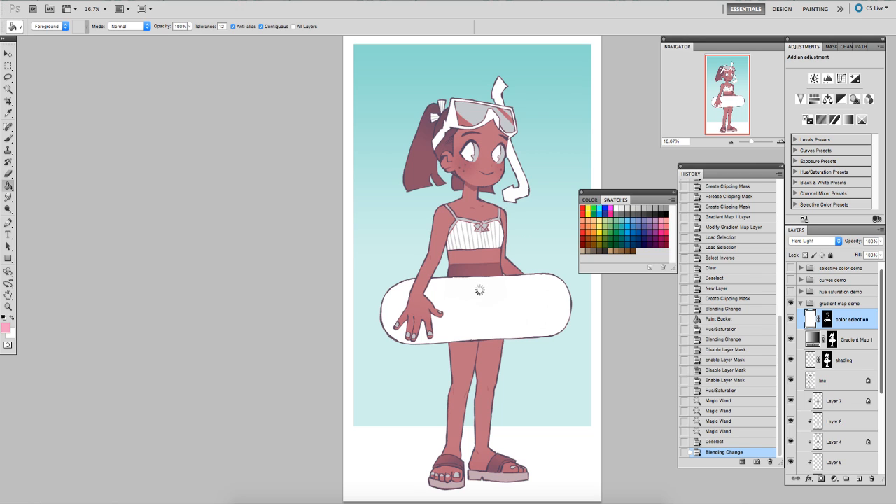
click(458, 292)
key(ctrl+minus)
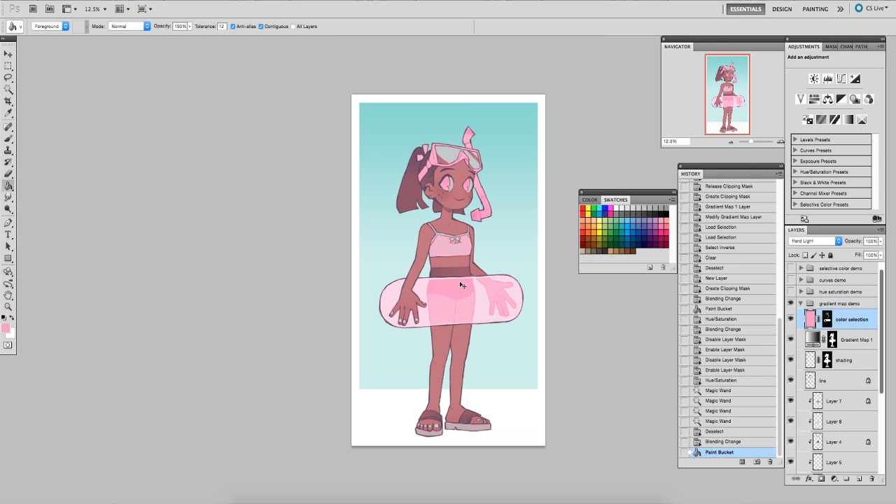
key(ctrl+plus)
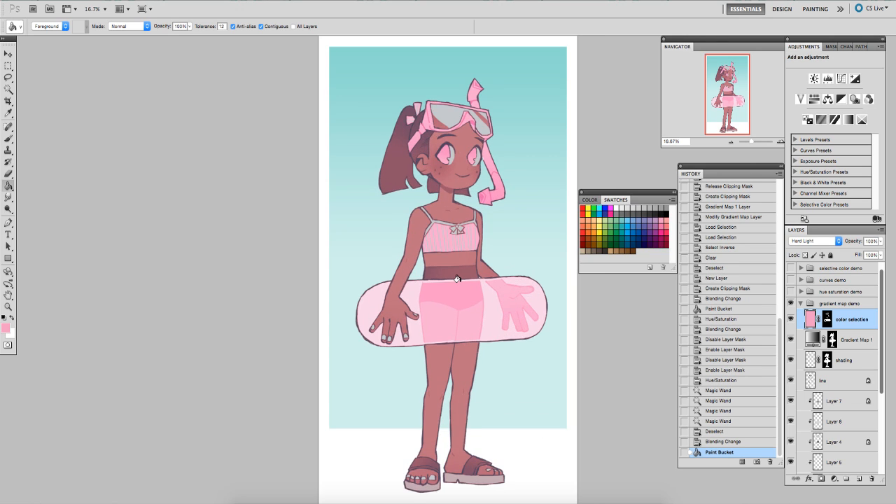
- Switch the color selection layer to Normal blending and back to Hard Light to compare the two modes
click(812, 241)
click(806, 133)
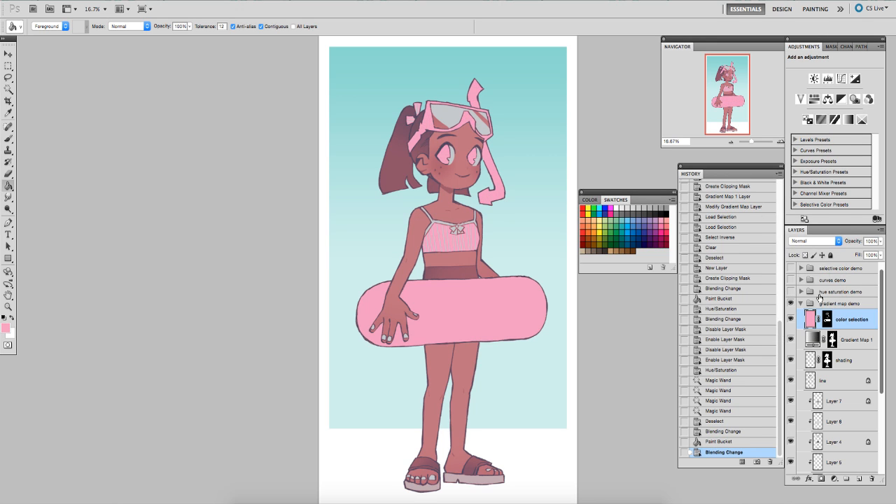
click(818, 242)
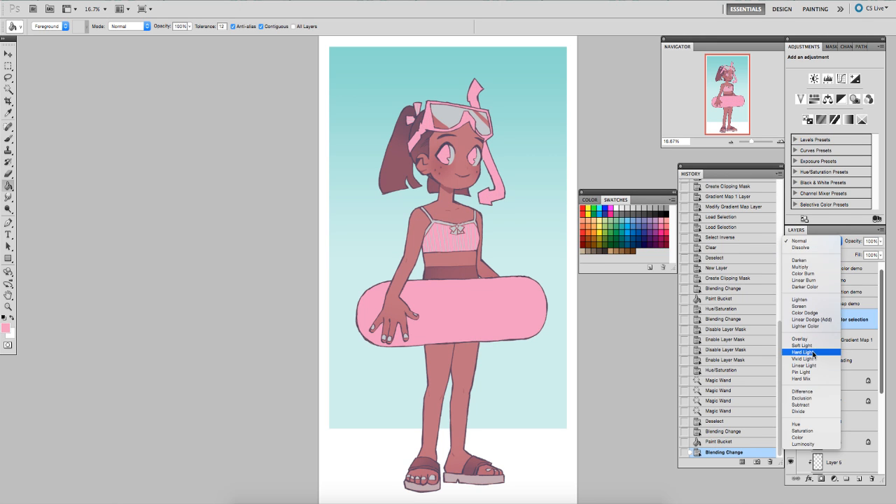
click(805, 349)
- Examine the tinted diving mask, snorkel, top and swim ring up close under Hard Light blending
key(space)
drag(453, 295, 481, 301)
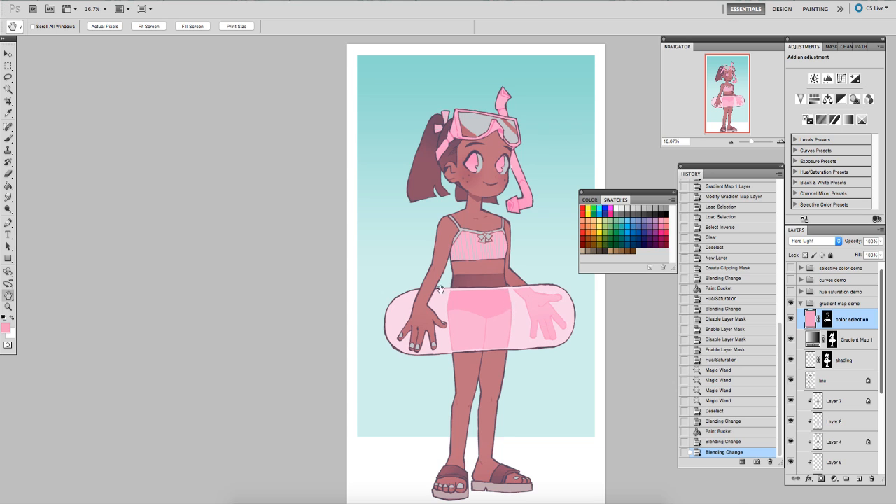
ctrl+click(498, 312)
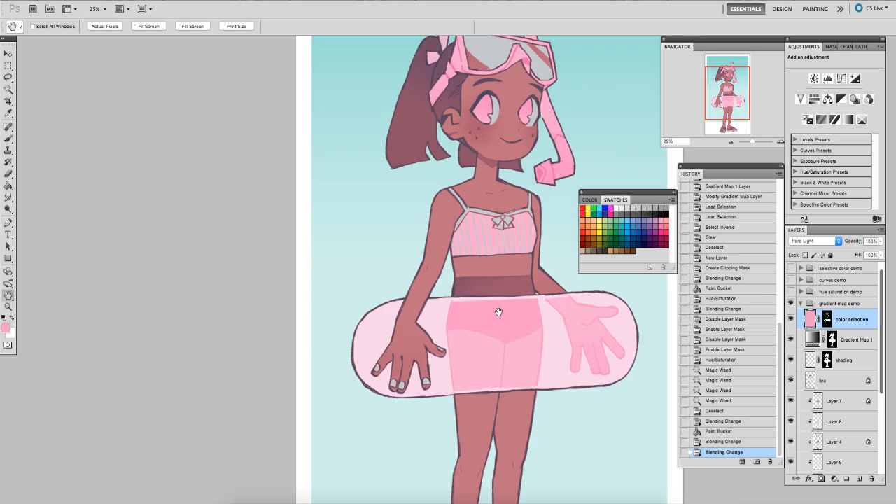
drag(498, 312, 443, 321)
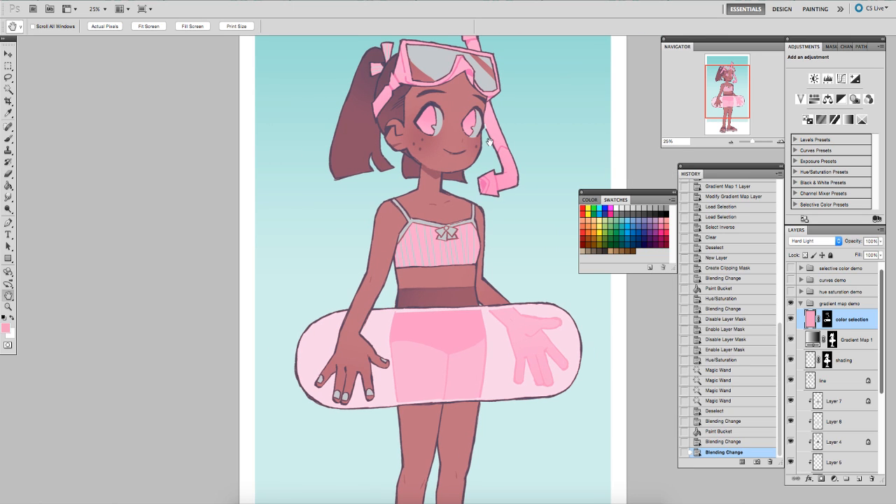
drag(468, 232, 472, 283)
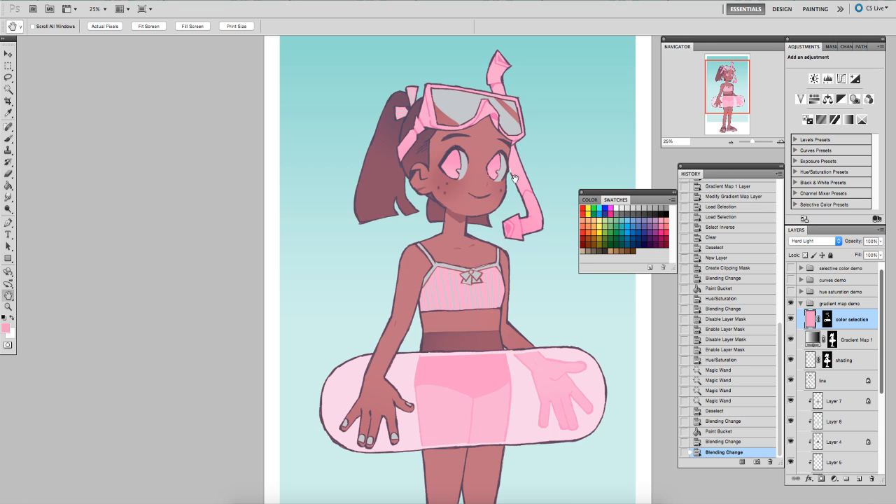
drag(482, 308, 499, 257)
key(ctrl+minus)
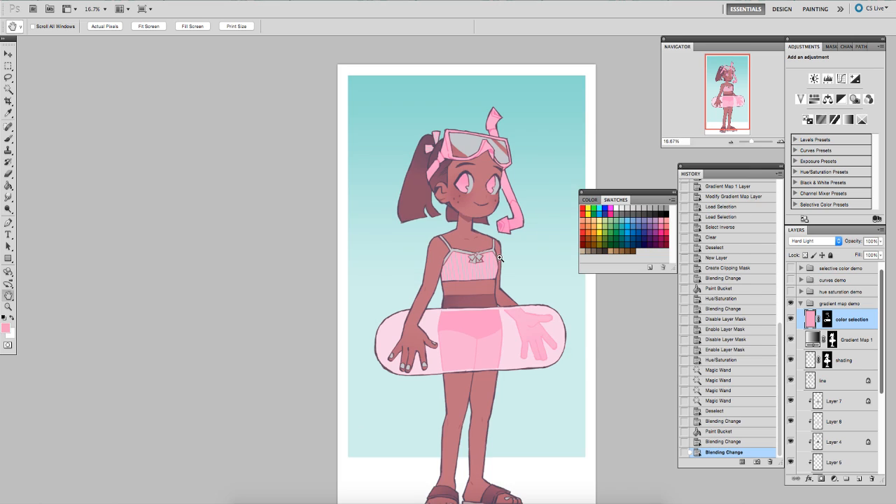
- Recolor the color selection layer to orange with Hue/Saturation: Hue +46, Saturation +65, Lightness -18
key(ctrl+u)
drag(626, 228, 652, 252)
drag(624, 280, 615, 282)
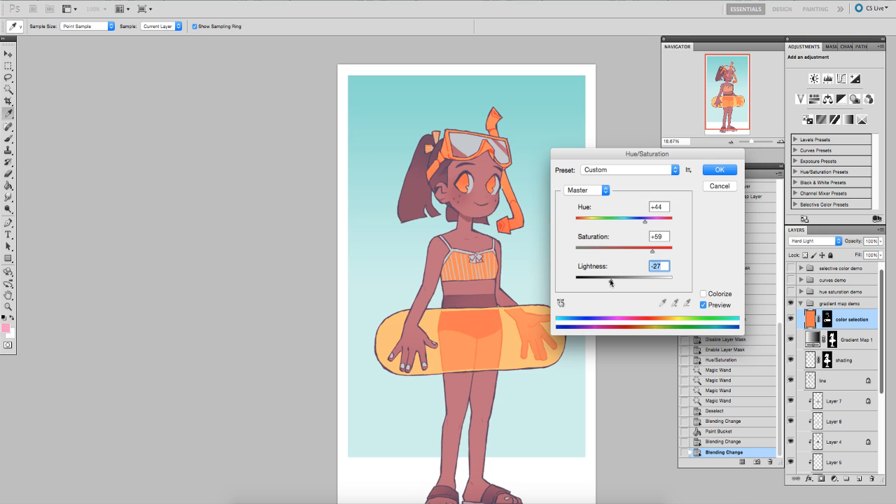
drag(645, 222, 643, 227)
mouse_move(612, 282)
mouse_down()
mouse_move(620, 279)
mouse_move(613, 282)
mouse_up()
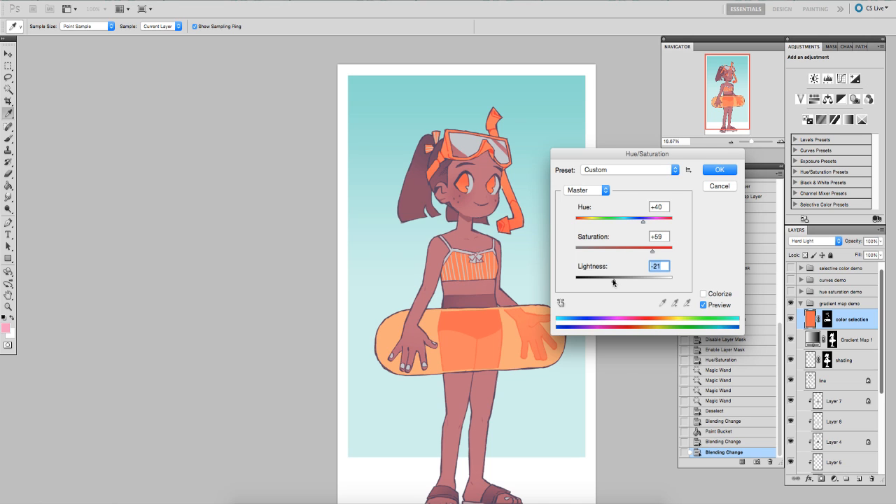
drag(644, 225, 645, 224)
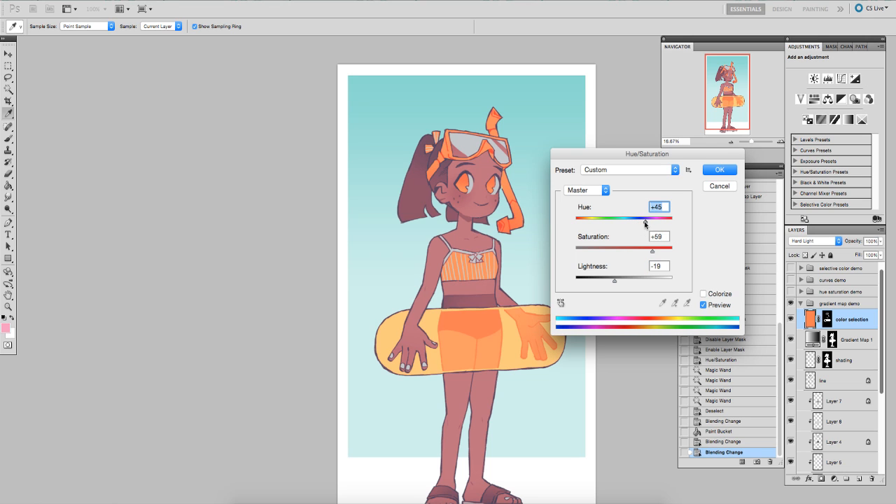
drag(613, 282, 613, 282)
drag(656, 251, 645, 223)
drag(613, 281, 615, 281)
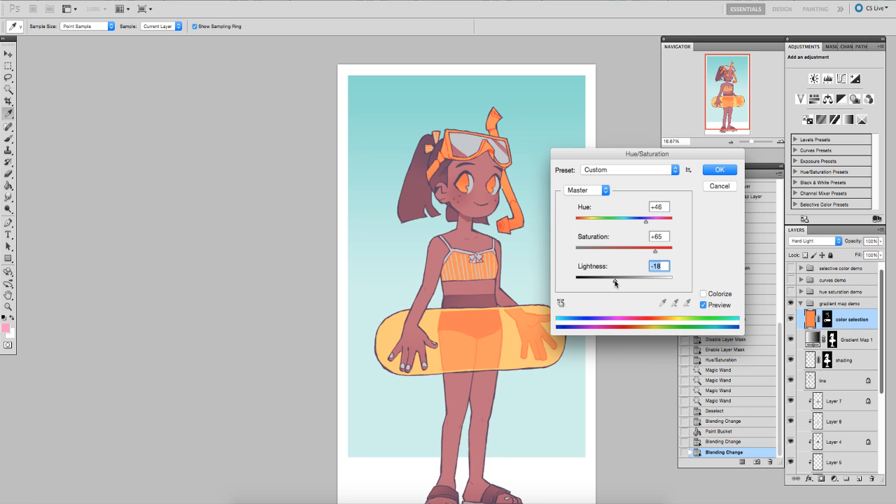
key(Return)
key(h)
drag(528, 337, 538, 299)
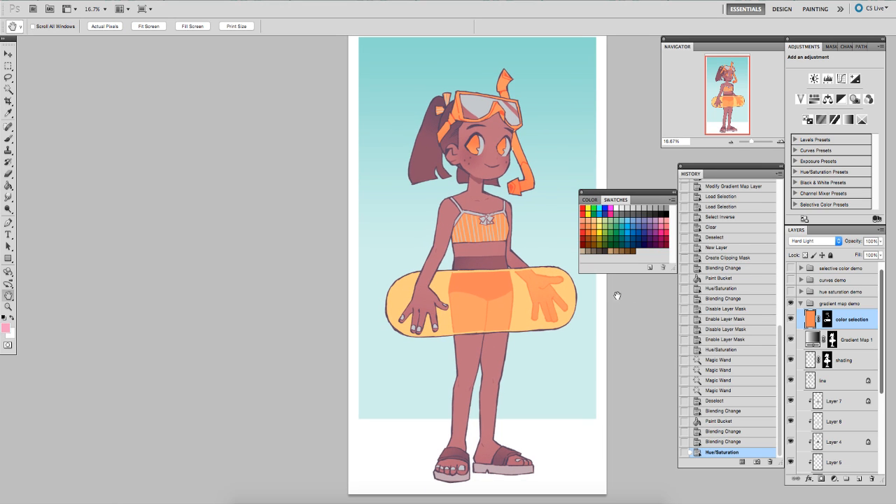
- Adjust the teal background tint on Layer 11 with Hue/Saturation: Hue -1, Saturation +27, Lightness -3
drag(880, 365, 879, 413)
click(855, 438)
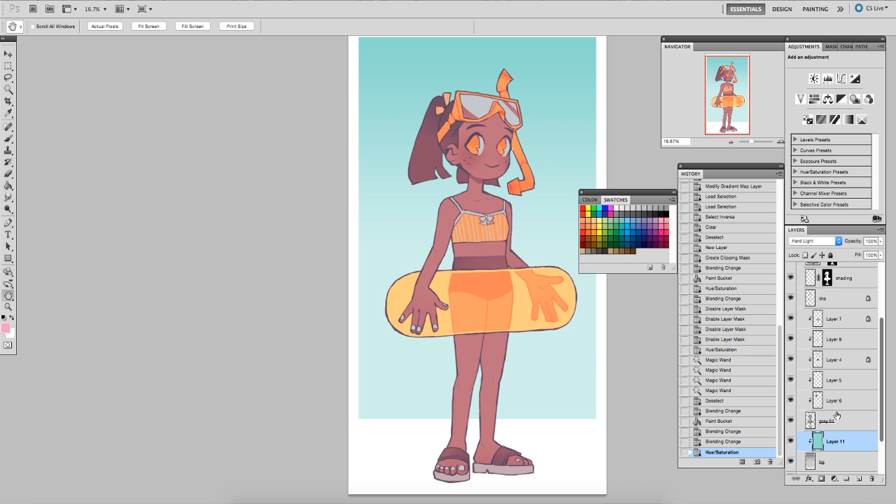
key(ctrl+u)
drag(623, 250, 634, 255)
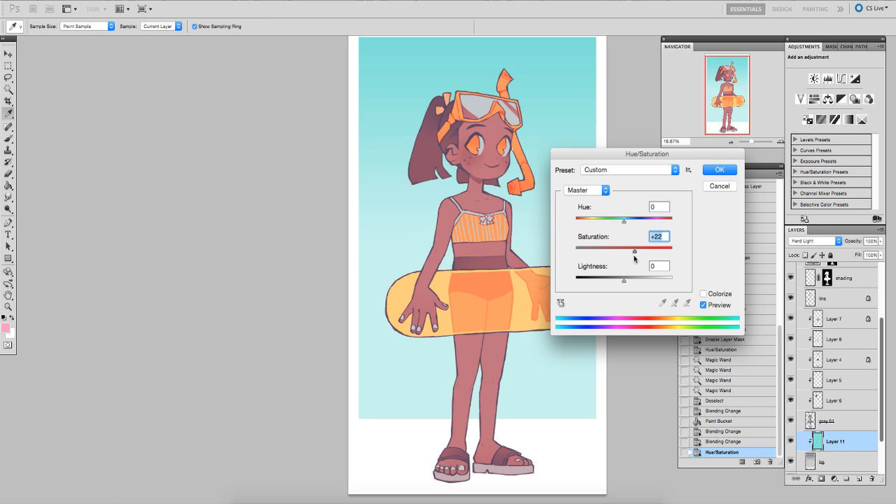
drag(623, 222, 636, 253)
drag(620, 284, 622, 285)
drag(616, 221, 623, 225)
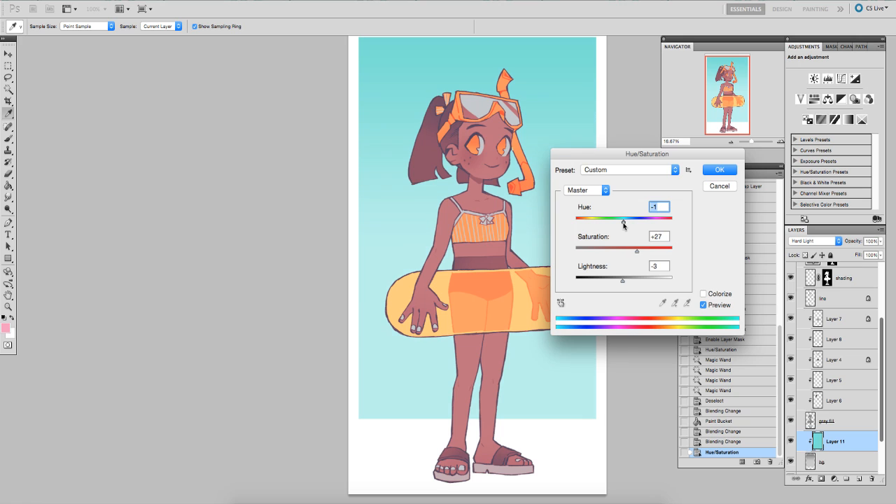
key(Return)
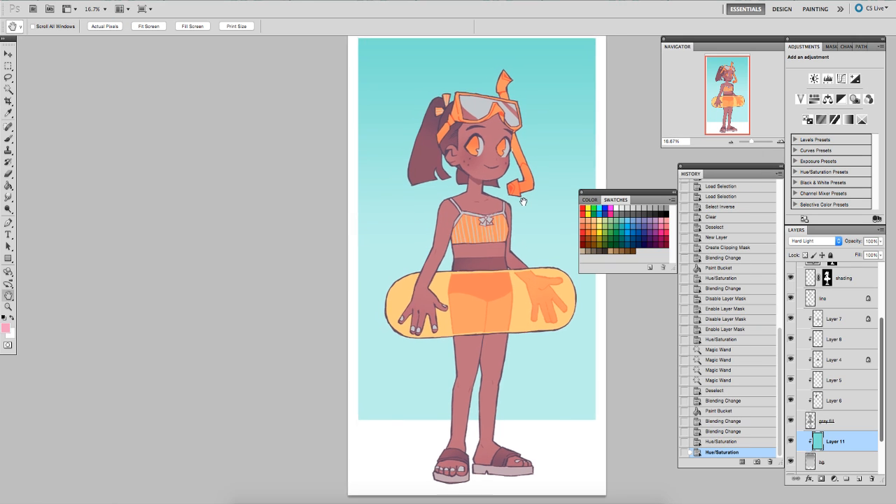
drag(518, 208, 502, 224)
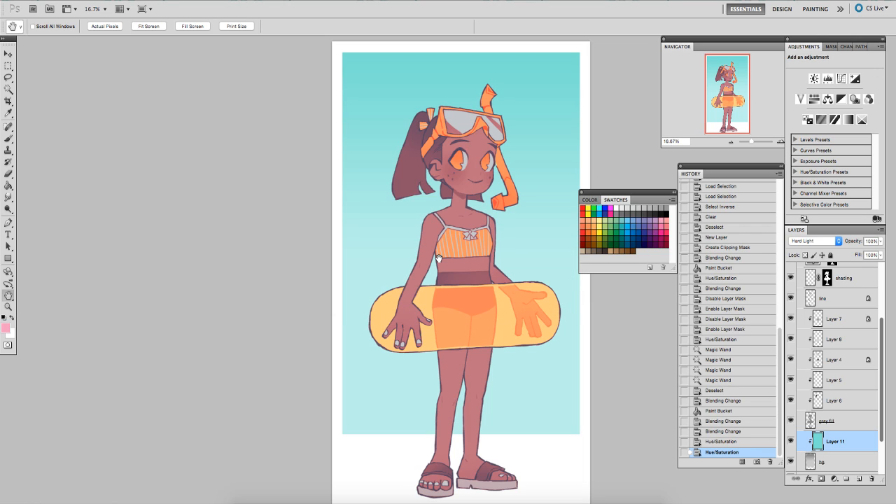
- Collapse and hide the gradient map demo group, and show and expand the hue saturation demo group
drag(880, 326, 874, 282)
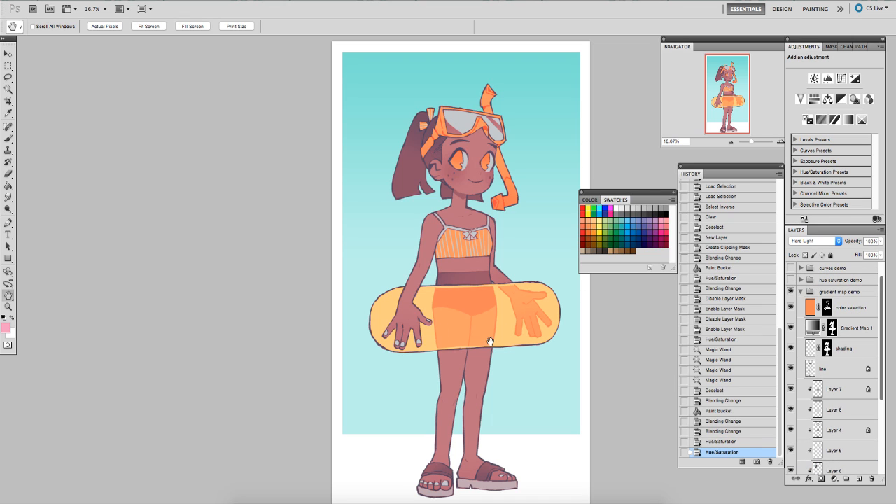
click(801, 292)
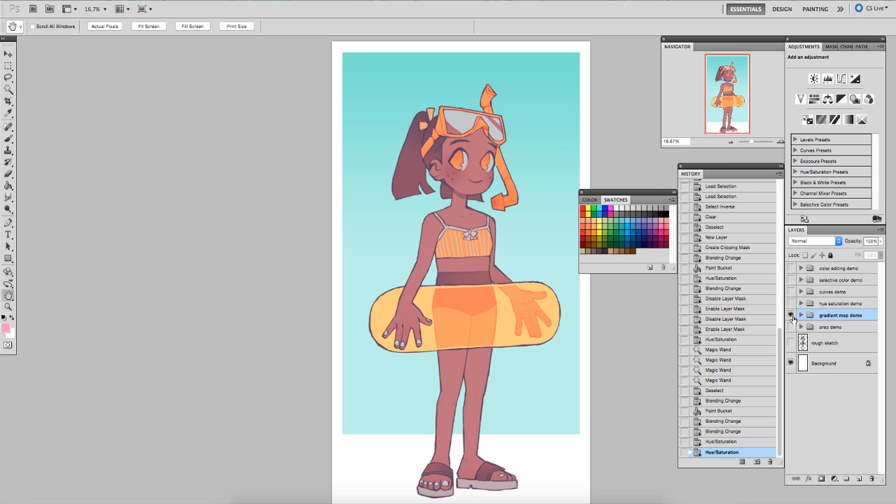
click(793, 303)
click(790, 315)
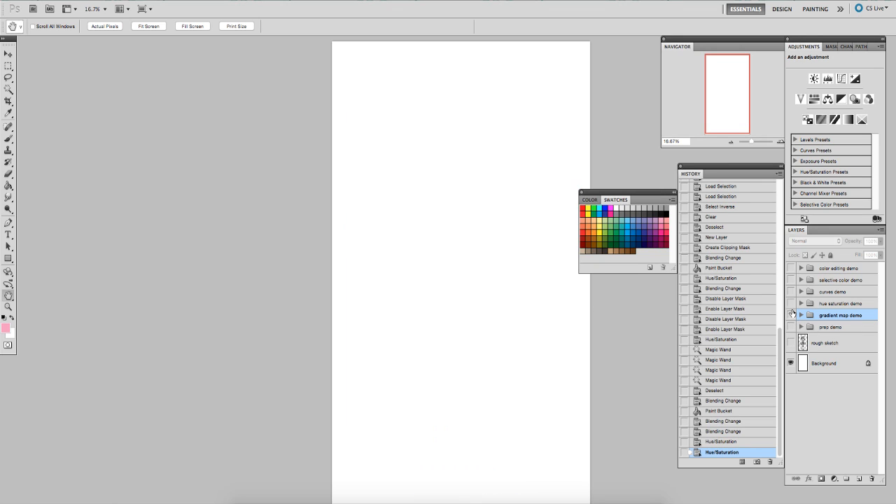
click(800, 303)
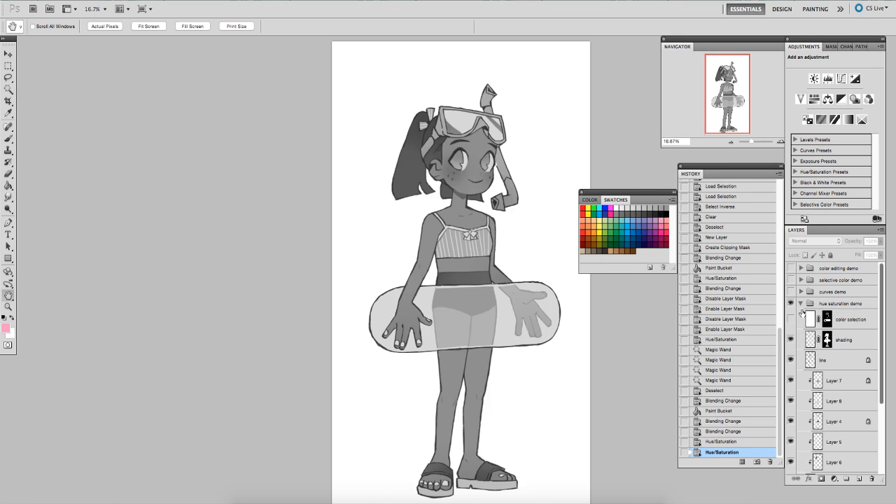
- Load the figure's silhouette as a selection and add a masked Hue/Saturation adjustment layer above the shading layer
click(855, 342)
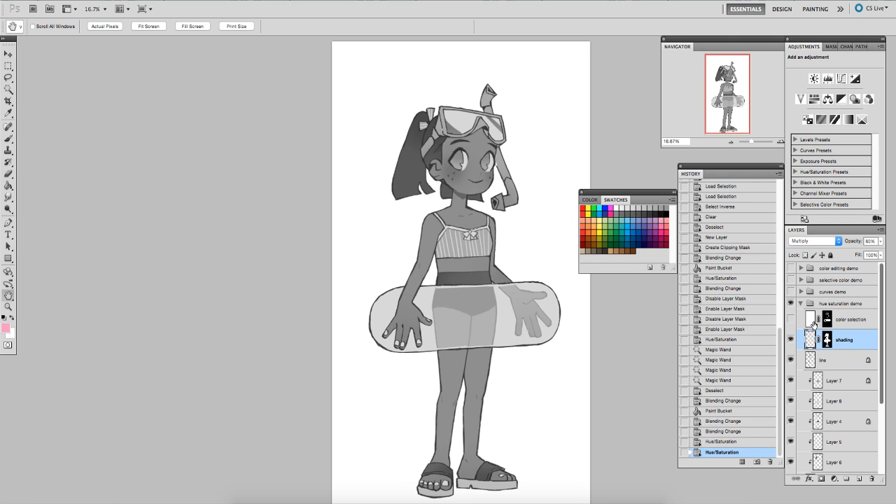
ctrl+click(810, 359)
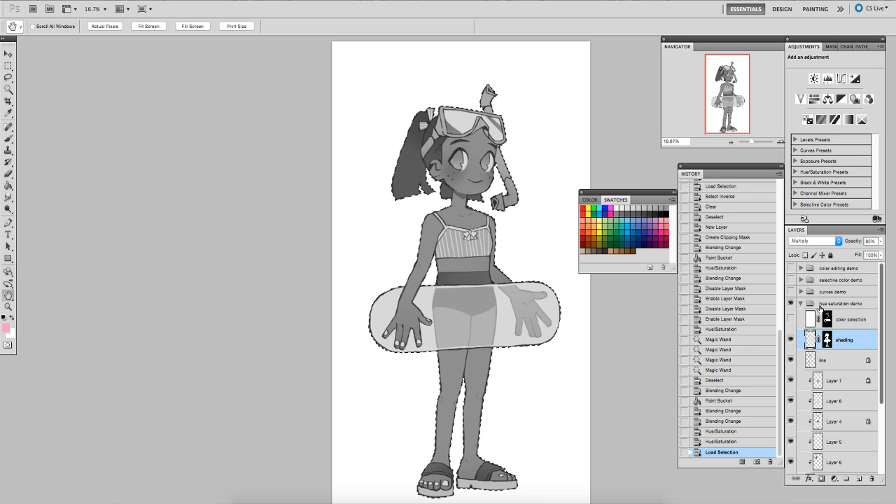
click(834, 478)
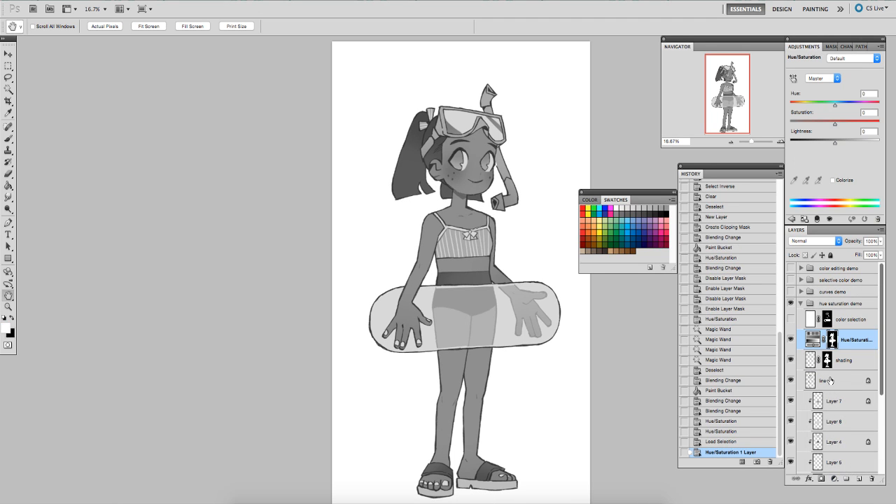
- Colorize the figure through the Hue/Saturation adjustment layer with Hue 354, Saturation 49 and Lightness +17
click(853, 340)
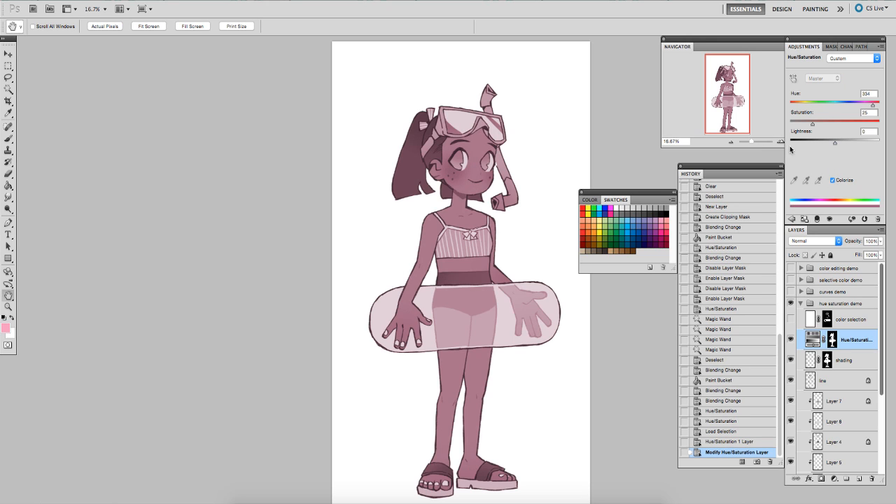
drag(811, 117, 829, 126)
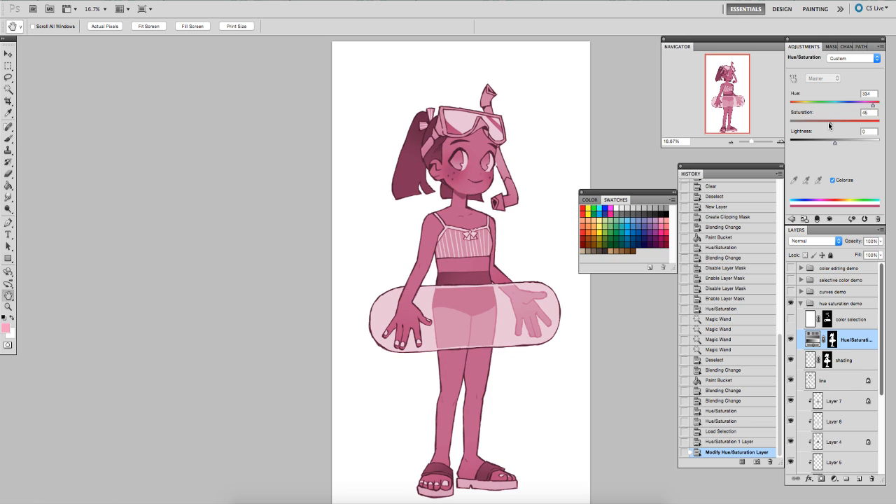
drag(813, 126, 842, 145)
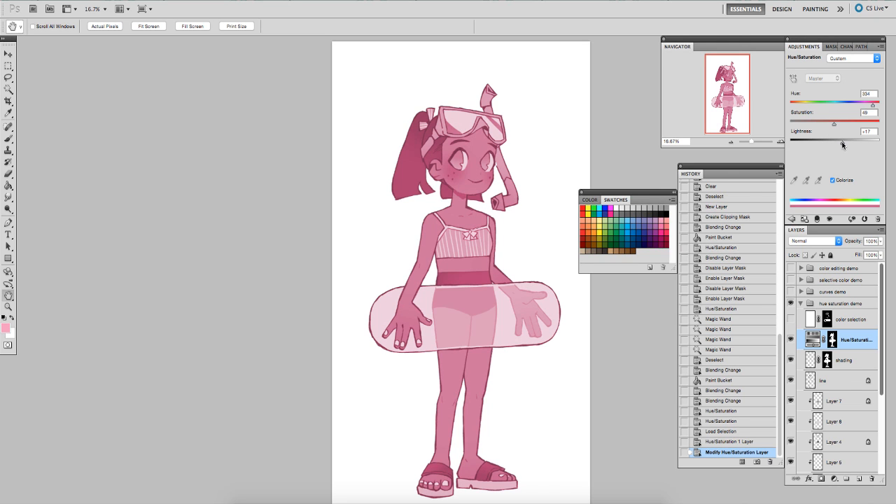
- Hide the hue saturation demo group and show the gradient map demo group to compare the two colorings
click(790, 303)
scroll(837, 371, down, 5)
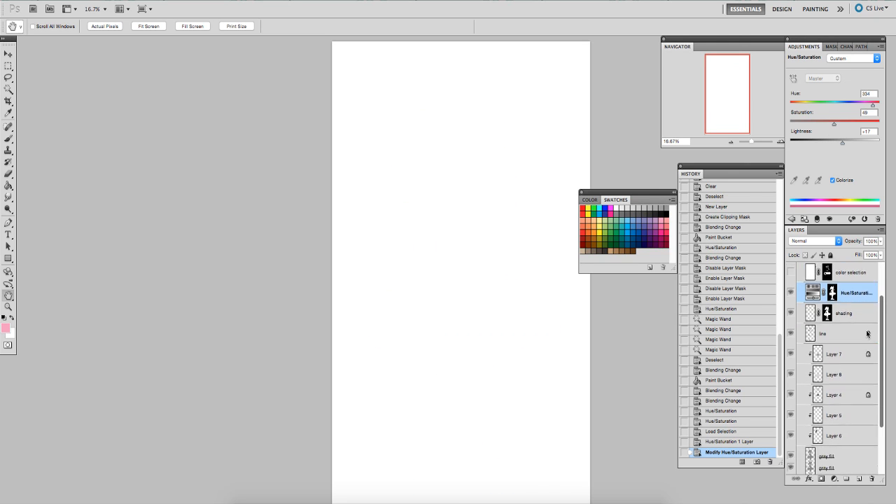
click(791, 434)
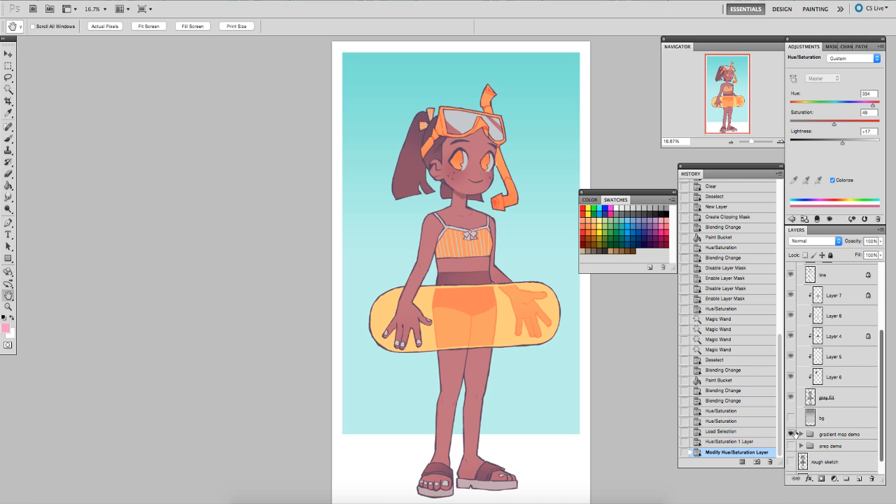
- Hide the gradient map demo group and show the hue saturation demo group again
click(792, 435)
drag(880, 353, 880, 294)
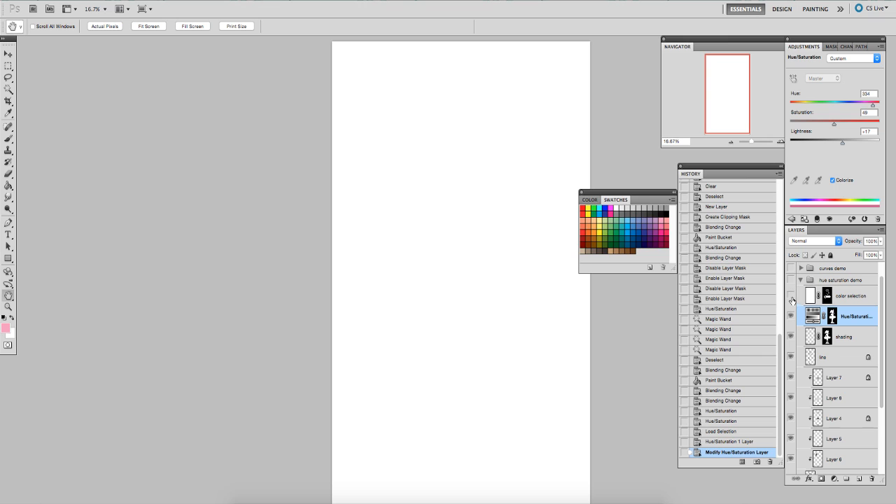
drag(879, 305, 880, 364)
click(792, 417)
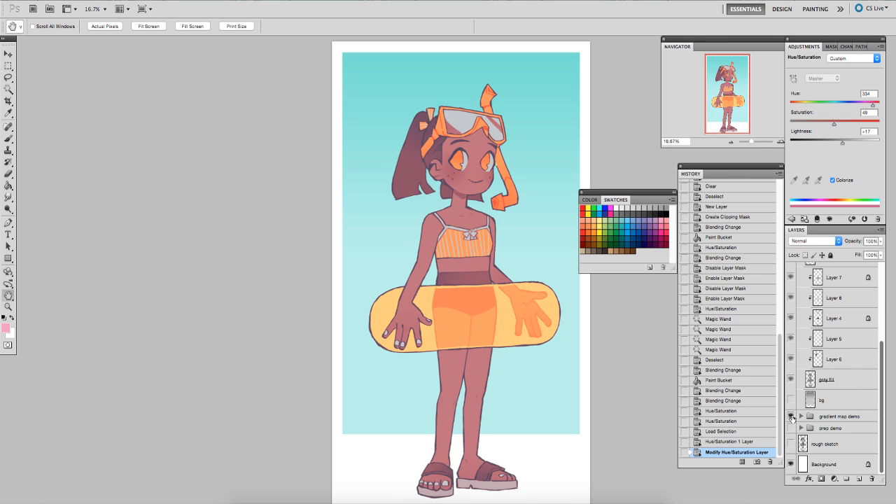
click(791, 416)
drag(881, 357, 881, 269)
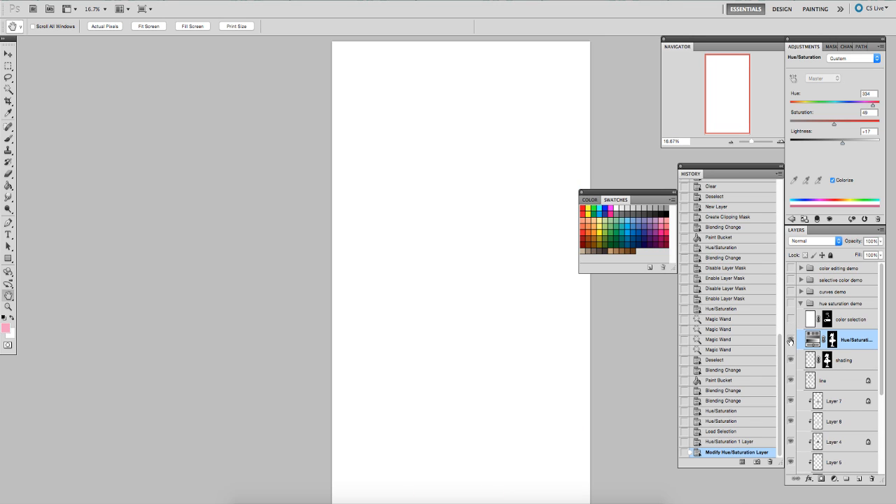
click(792, 304)
- Set the figure's Hue/Saturation adjustment layer to Hue 11, Saturation 52 and Lightness +25
drag(872, 106, 843, 143)
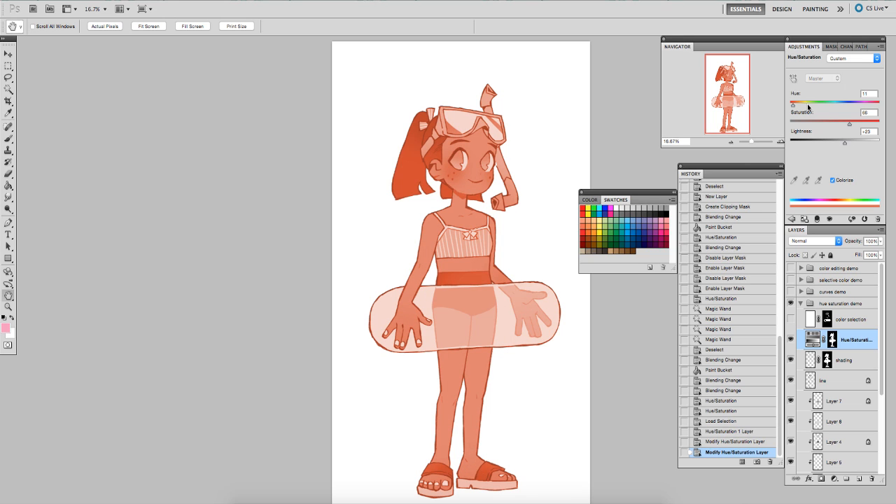
drag(794, 107, 795, 106)
drag(845, 145, 847, 144)
- Compare the figure with and without the Hue/Saturation adjustment layer by toggling its visibility
click(791, 341)
click(792, 341)
click(801, 303)
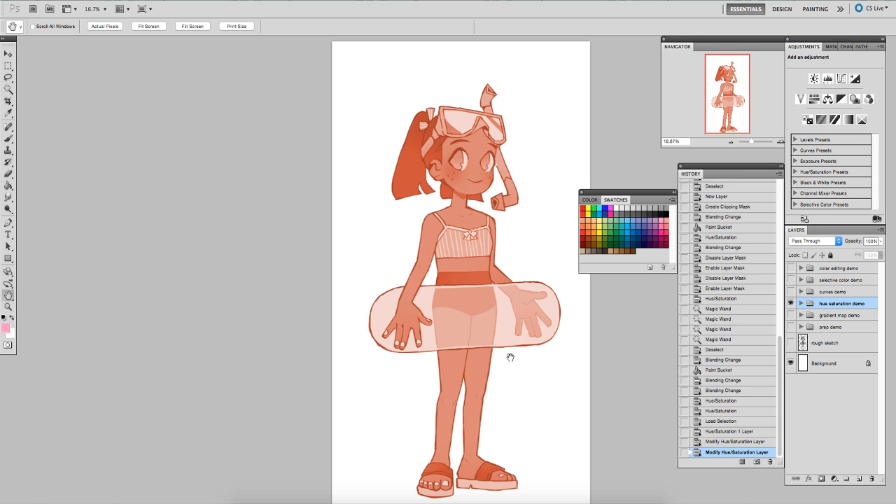
click(800, 303)
click(852, 340)
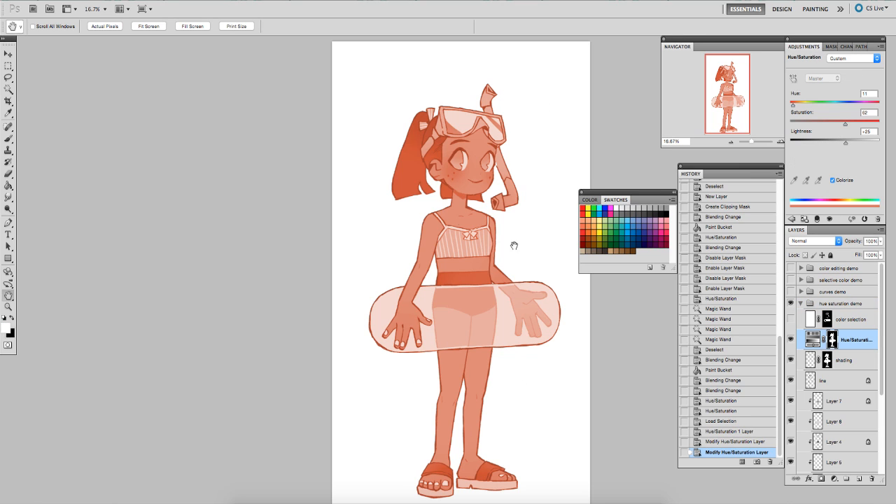
click(791, 340)
click(790, 340)
- Add a Selective Color adjustment layer directly above the Hue/Saturation adjustment layer
click(855, 340)
click(833, 479)
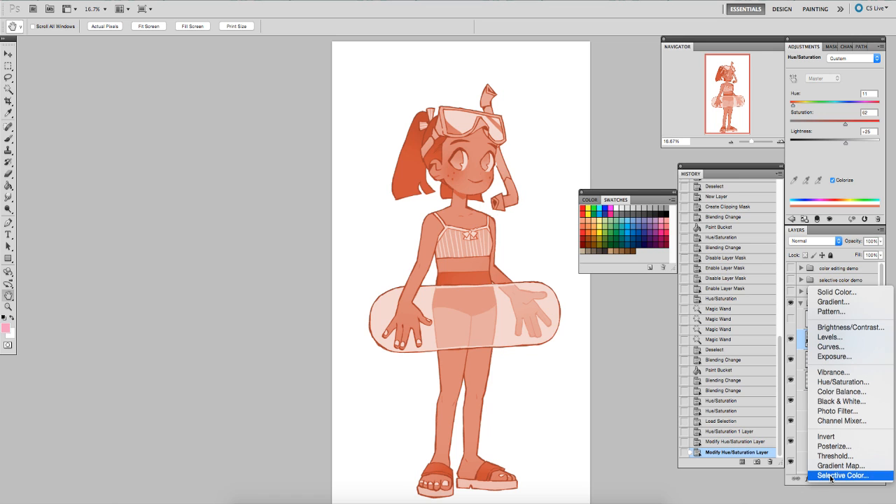
click(799, 434)
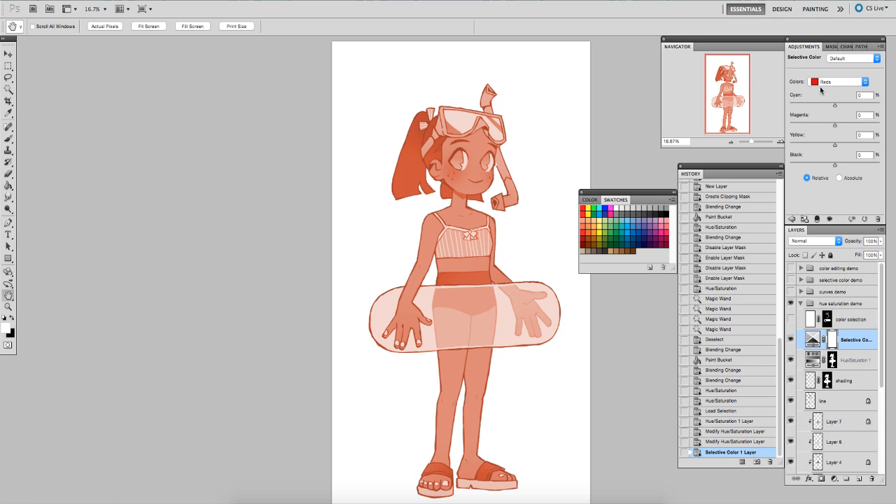
- Set the Neutrals in the Selective Color adjustment to Cyan -43 and Yellow +14
click(823, 84)
click(831, 151)
click(832, 145)
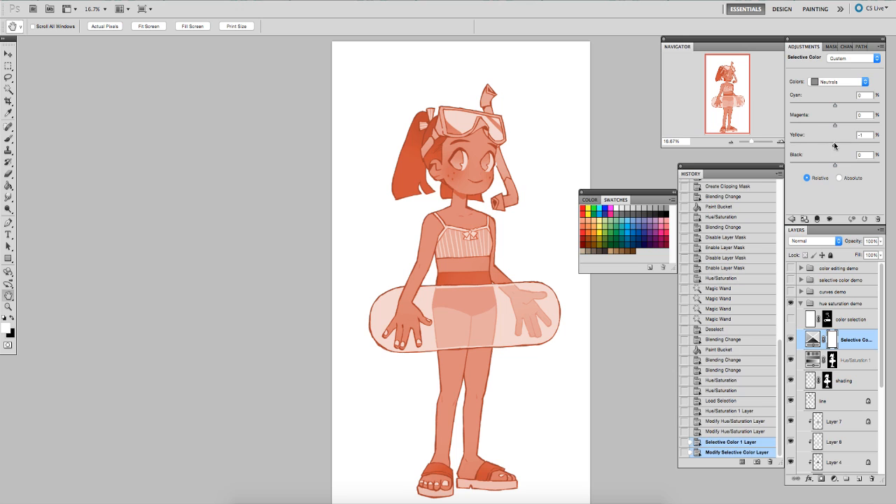
drag(820, 147, 827, 148)
drag(833, 107, 814, 109)
drag(826, 145, 835, 147)
- In the Selective Color adjustment, reduce Cyan and set Yellow to +15 for the Whites, and lower Yellow for the Blacks
click(840, 82)
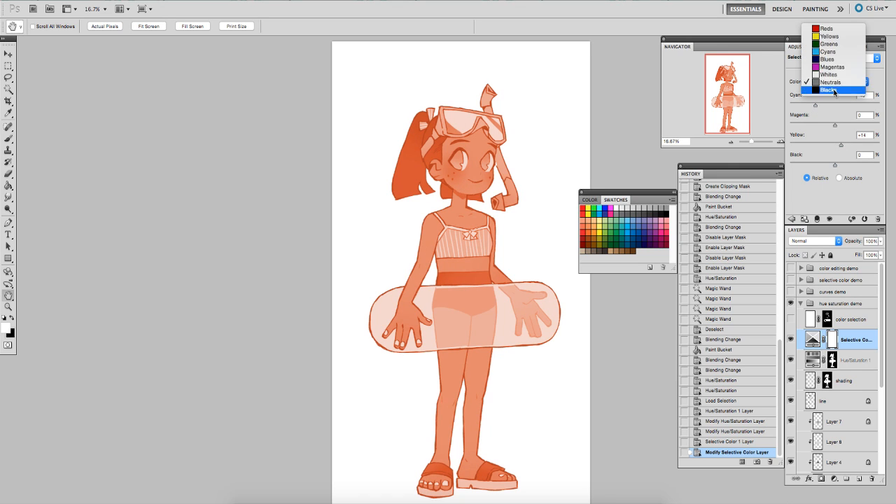
click(833, 73)
mouse_move(834, 146)
mouse_down()
mouse_move(816, 145)
mouse_move(842, 148)
mouse_up()
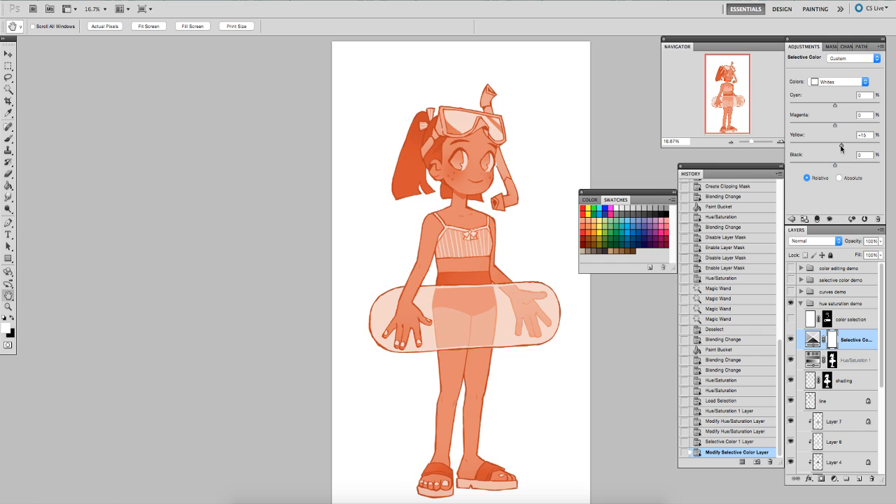
click(825, 80)
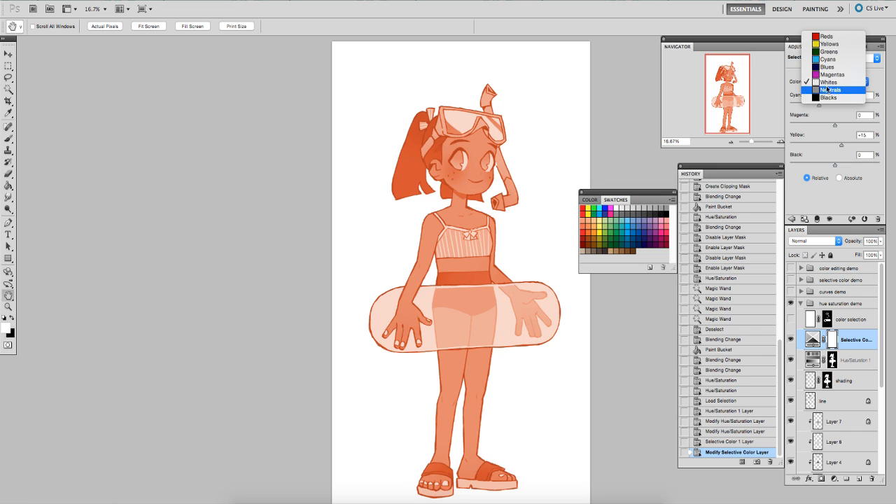
click(827, 93)
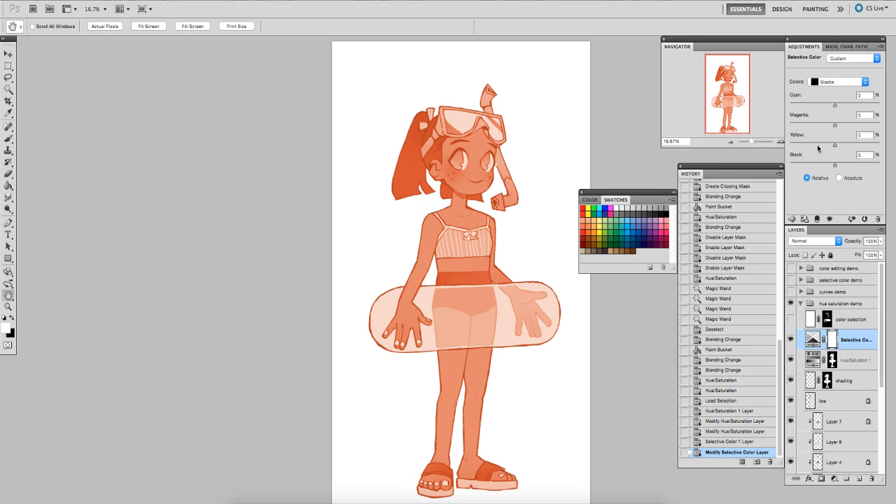
drag(834, 145, 808, 147)
- Set the Selective Color Neutrals to Yellow -23, and the Yellows to Cyan -36 and Yellow +39
click(833, 82)
click(832, 73)
drag(834, 145, 823, 145)
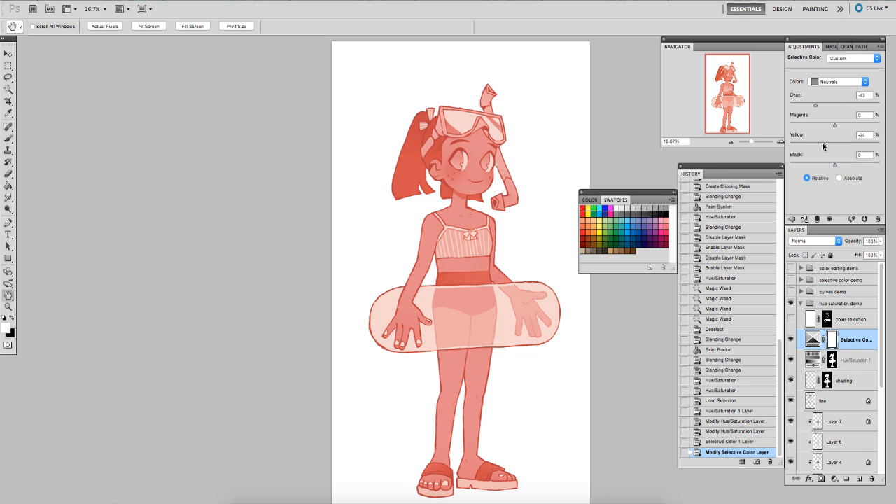
click(829, 80)
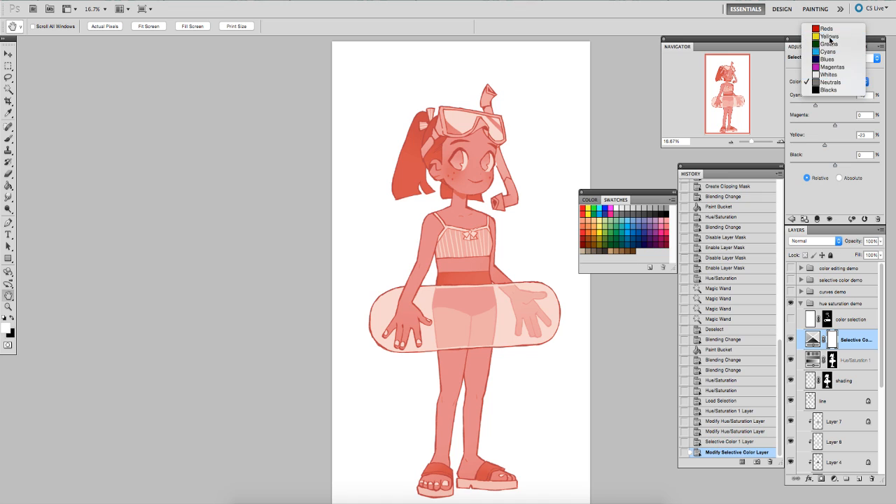
click(833, 29)
drag(834, 145, 852, 144)
drag(834, 105, 818, 105)
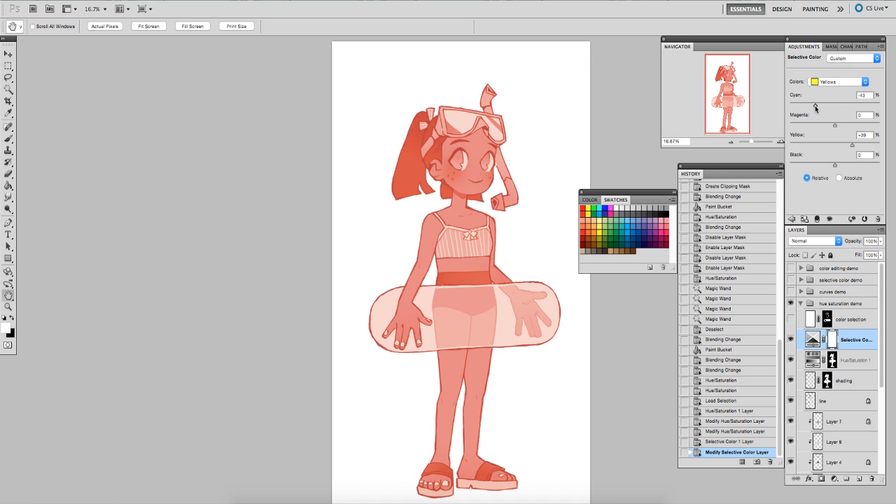
- Compare the figure's colors with and without the Selective Color layer by toggling its visibility repeatedly
click(792, 340)
click(791, 340)
click(791, 340)
click(792, 340)
click(791, 340)
click(792, 340)
drag(459, 356, 460, 350)
click(791, 340)
click(791, 340)
drag(467, 339, 478, 319)
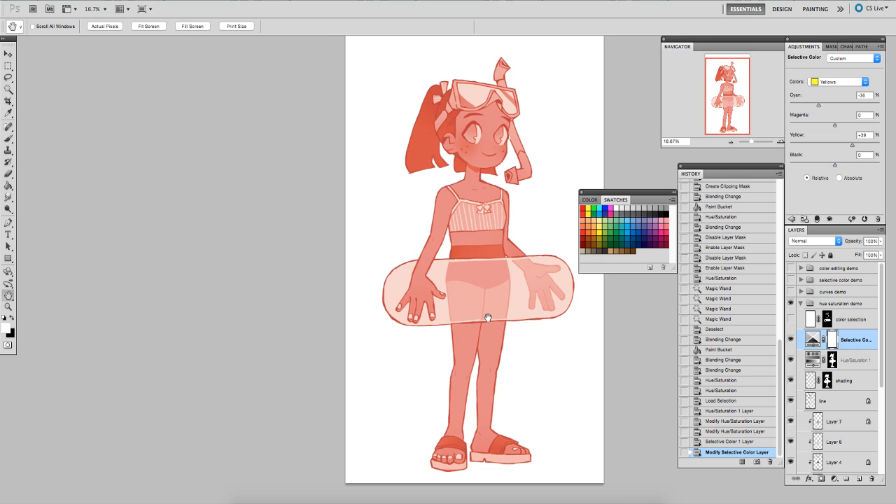
- Show the color selection layer and set its blend mode to Hard Light
click(791, 319)
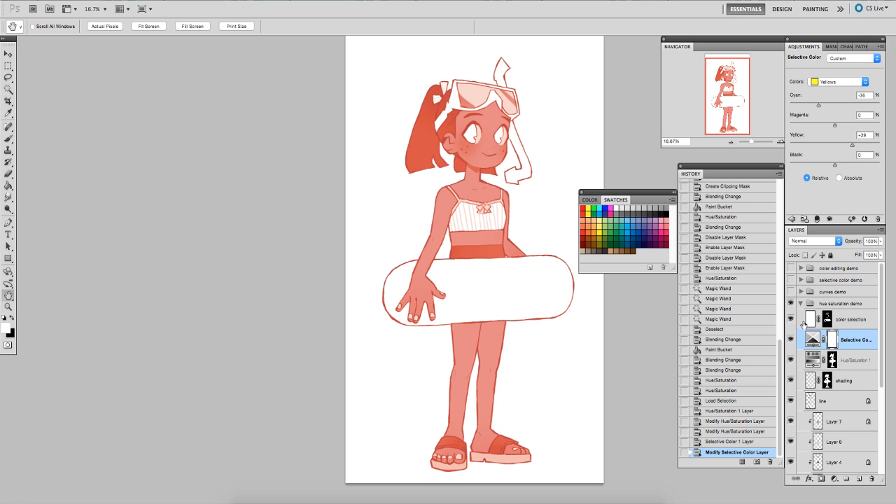
click(792, 319)
click(813, 320)
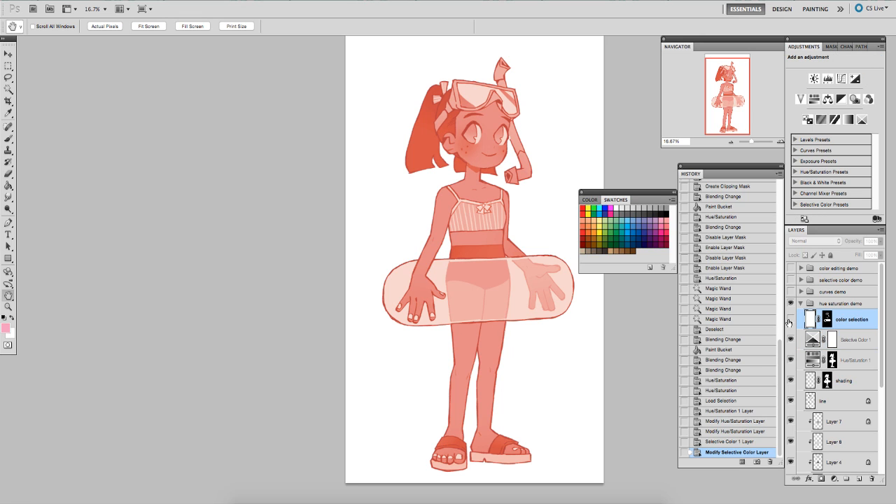
click(792, 319)
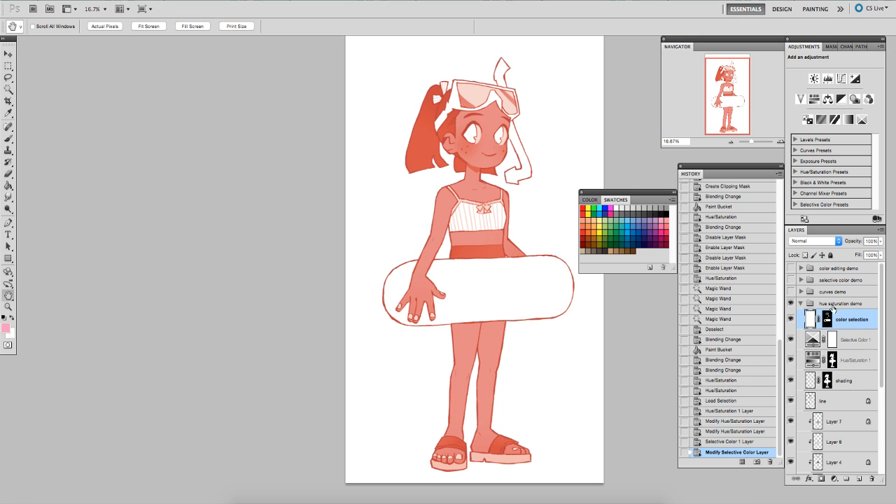
click(819, 241)
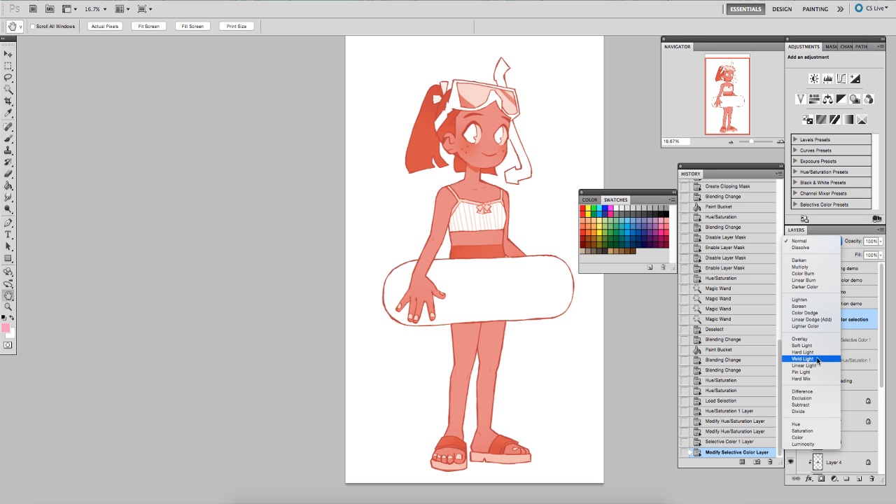
click(816, 353)
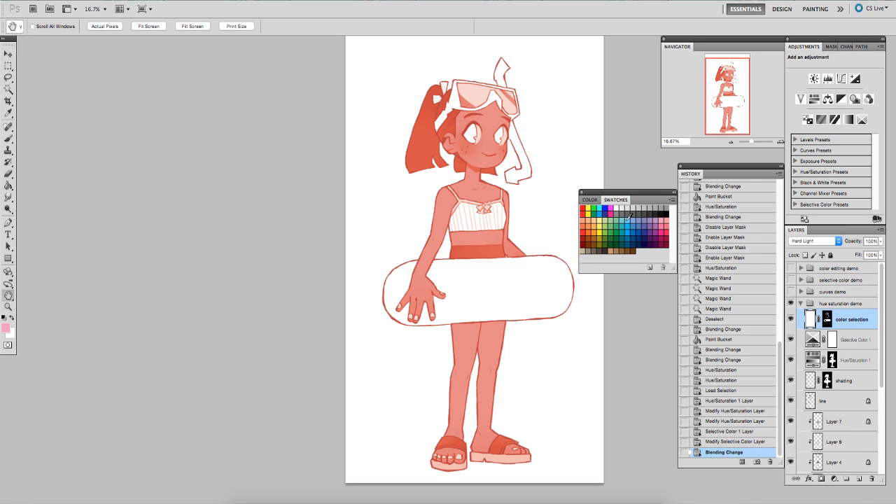
- Fill the color selection layer with teal and adjust it with Hue +9, Saturation +36 and Lightness -17
key(g)
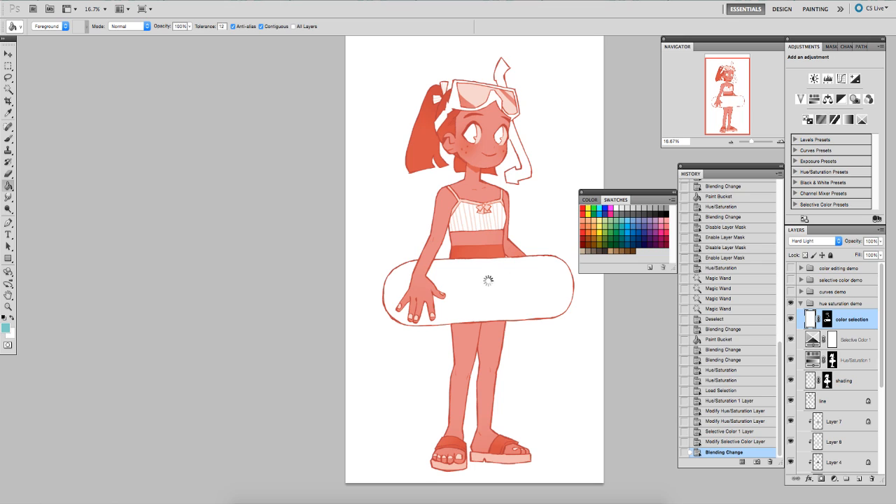
click(483, 281)
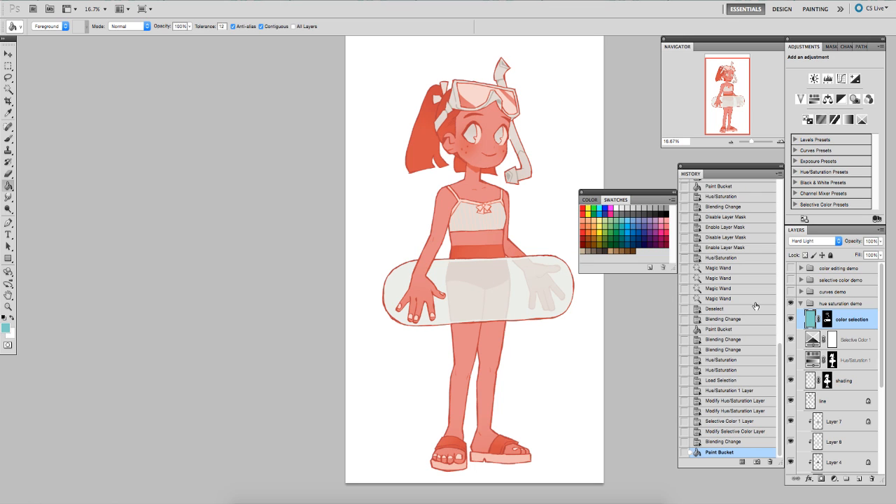
key(ctrl+u)
drag(619, 282, 627, 224)
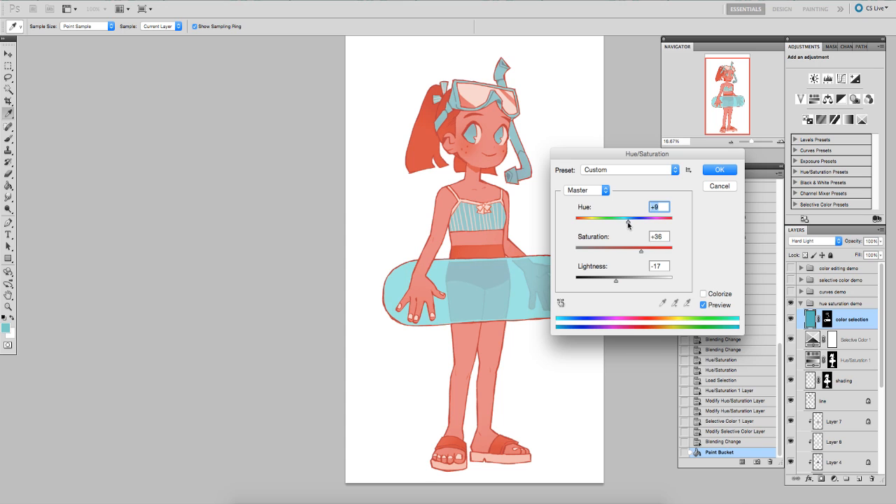
key(Return)
- Show and select the bg layer beneath the figure's gray fill
scroll(872, 319, down, 5)
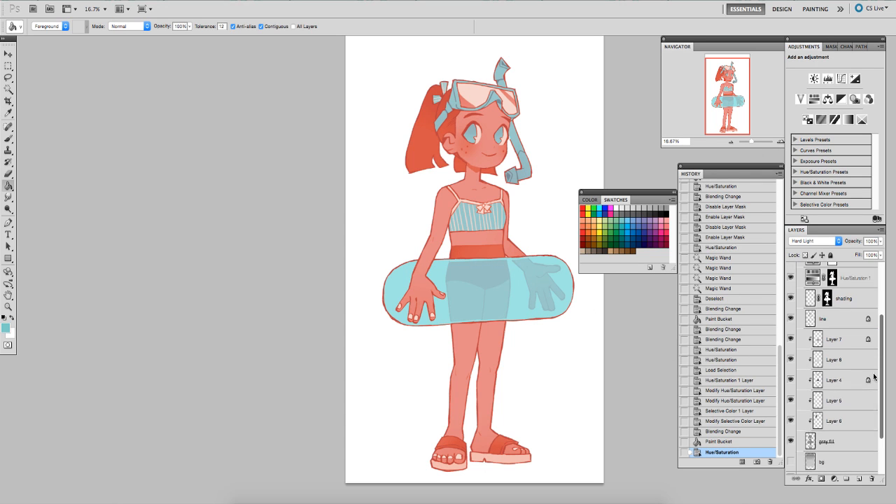
click(790, 426)
click(830, 428)
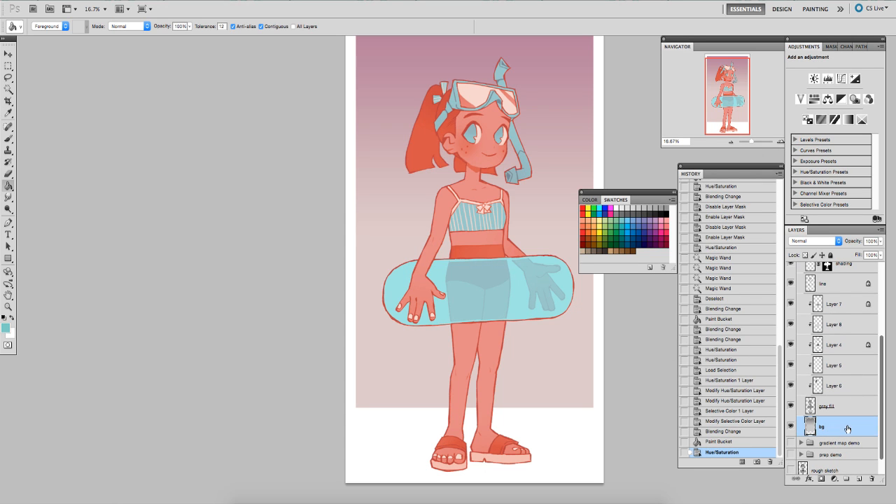
- Limit the Selective Color layer's mask to the figure by clearing everything outside the silhouette loaded from the Hue/Saturation mask
drag(880, 401, 877, 355)
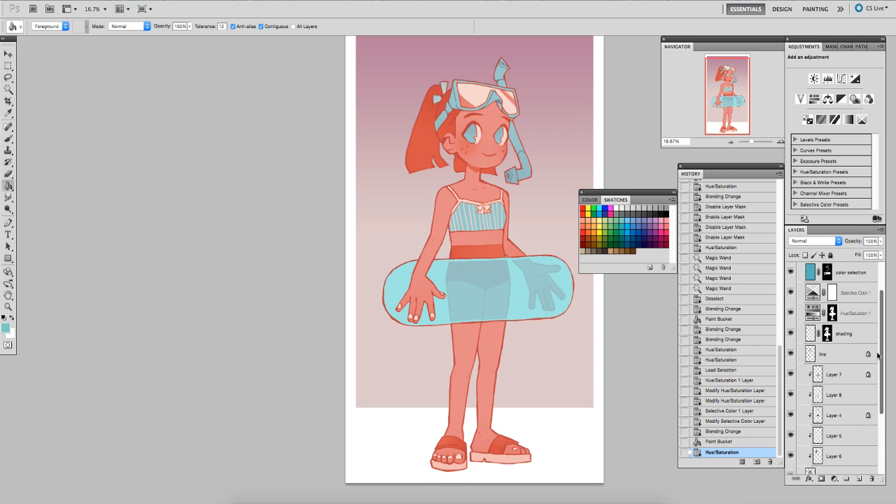
click(833, 299)
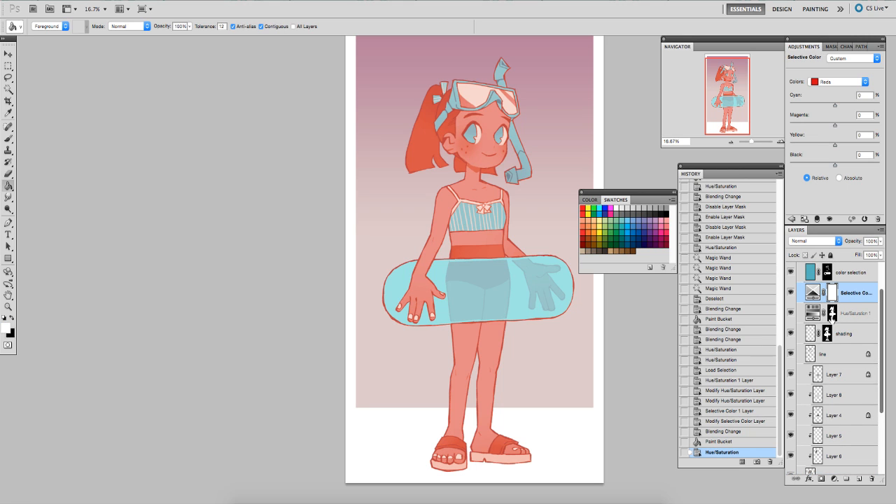
ctrl+click(833, 315)
key(ctrl+shift+i)
key(Delete)
key(ctrl+d)
- Add a new layer above the bg layer and clip it to the background
scroll(881, 299, down, 4)
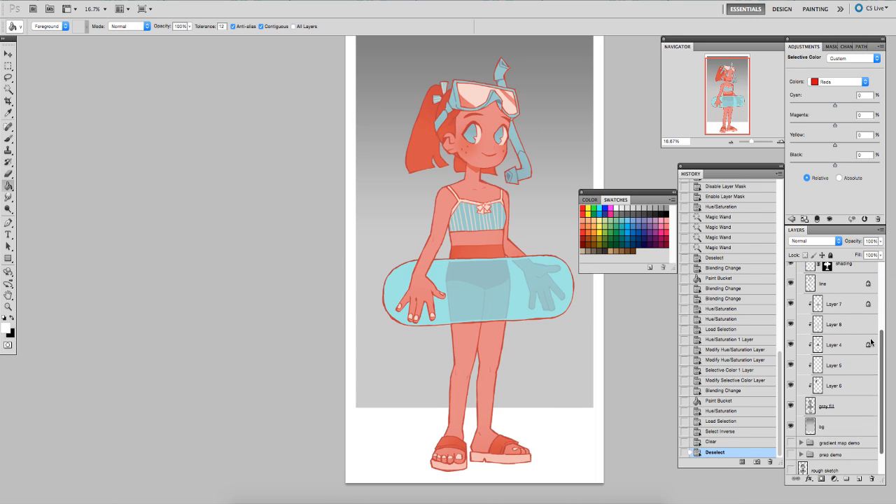
click(837, 415)
click(857, 479)
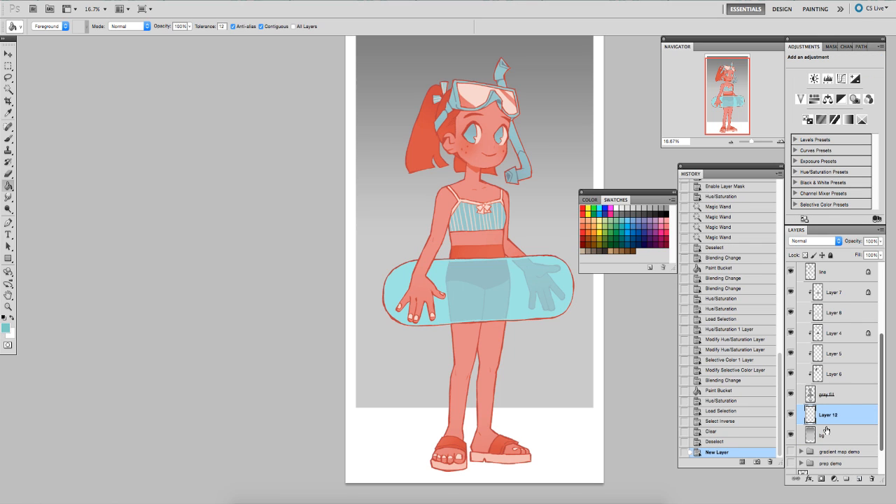
alt+click(798, 406)
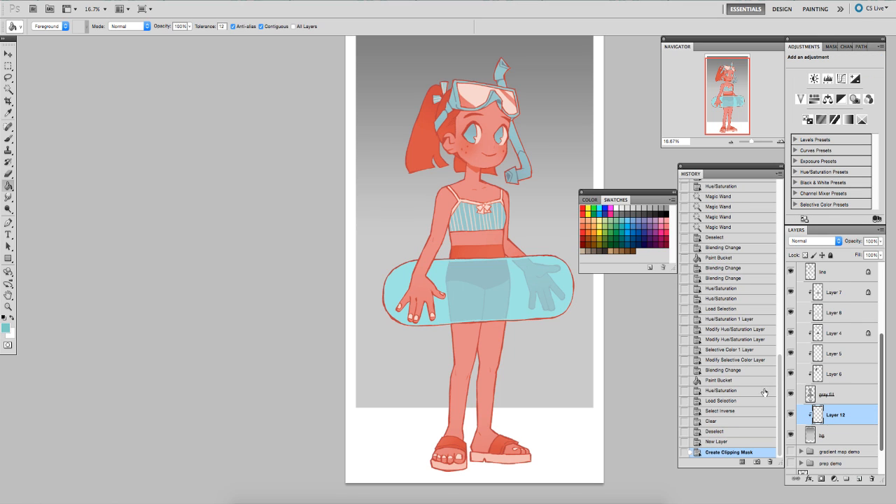
- Fill the clipped background layer with teal and set its blend mode to Hard Light
click(560, 204)
click(812, 244)
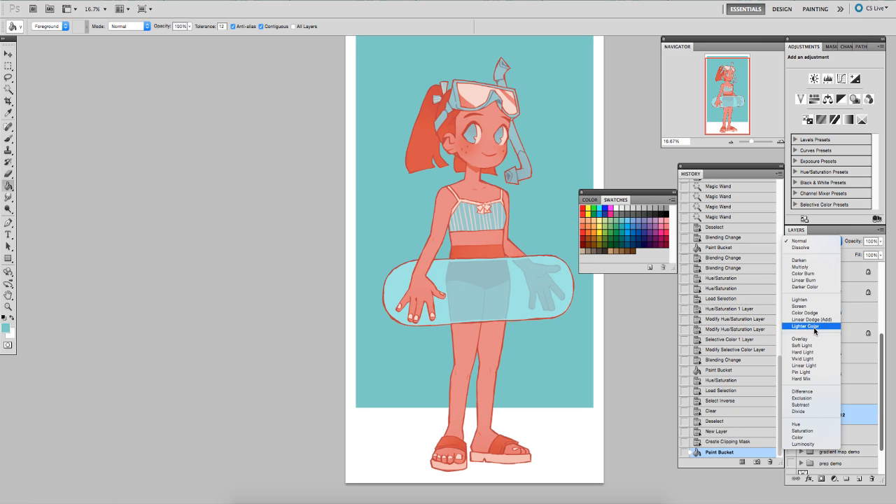
click(809, 347)
- Adjust the teal background layer with Hue/Saturation, using Hue -11, Saturation +12 and Lightness +20
key(ctrl+u)
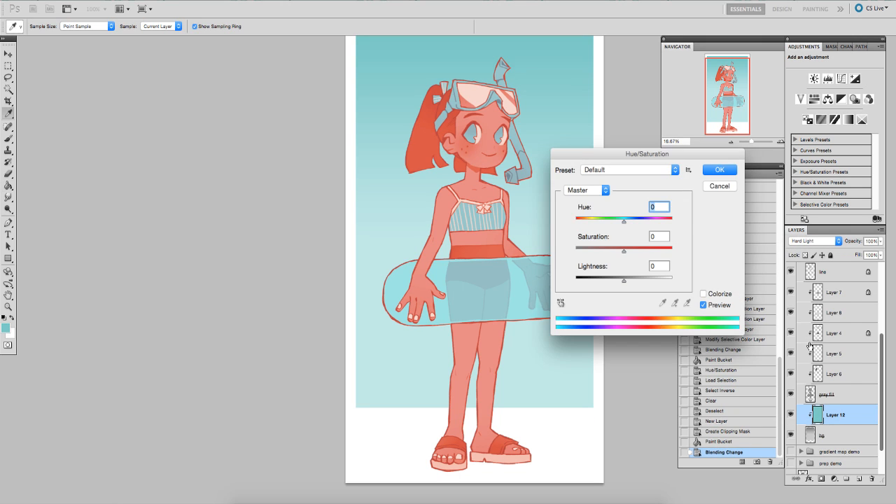
mouse_move(623, 221)
mouse_down()
mouse_move(610, 221)
mouse_move(618, 227)
mouse_up()
drag(624, 280, 619, 224)
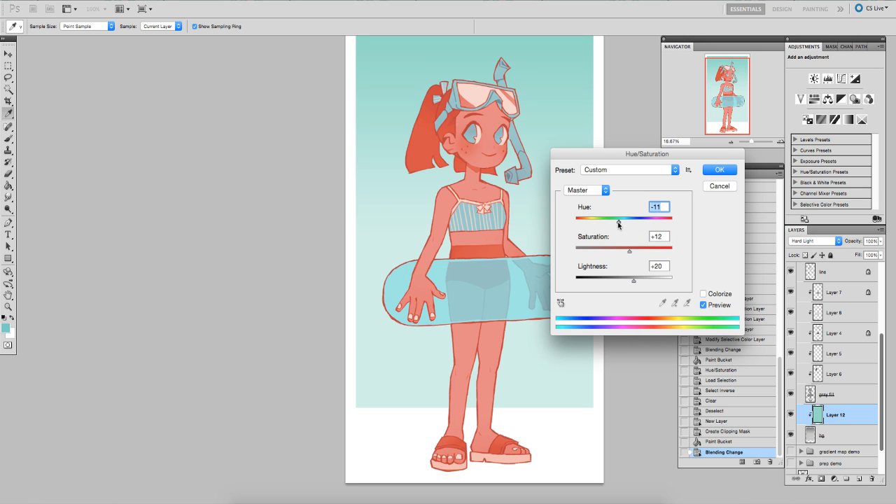
key(Return)
key(space)
drag(530, 232, 539, 252)
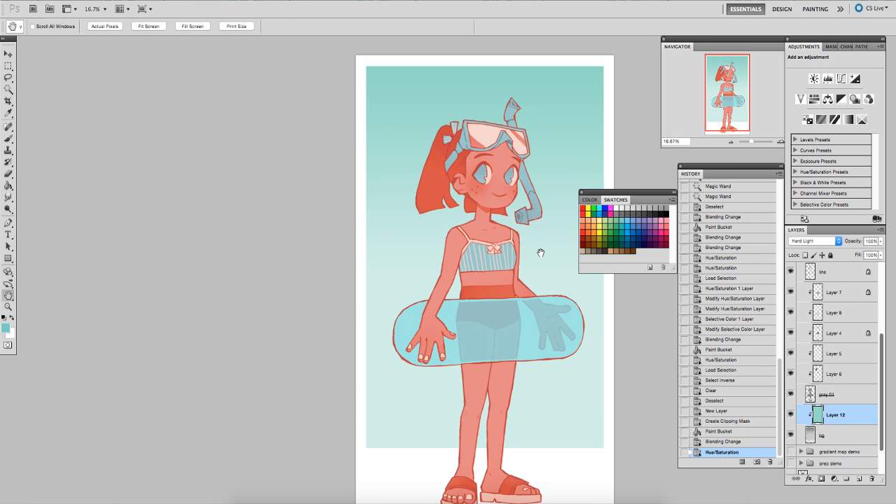
mouse_move(540, 252)
mouse_down()
mouse_move(540, 266)
mouse_move(530, 260)
mouse_up()
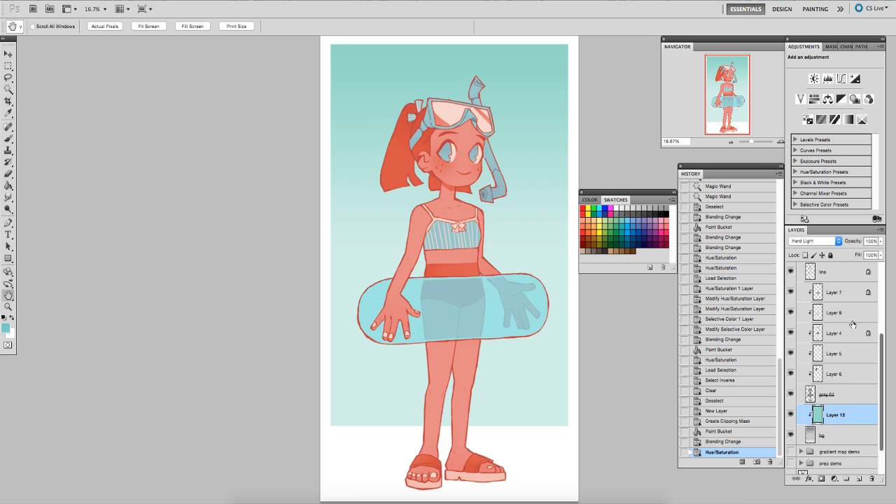
- Review the settings of the Selective Color and Hue/Saturation adjustment layers in the hue saturation demo group
scroll(881, 341, up, 1)
drag(881, 341, 881, 284)
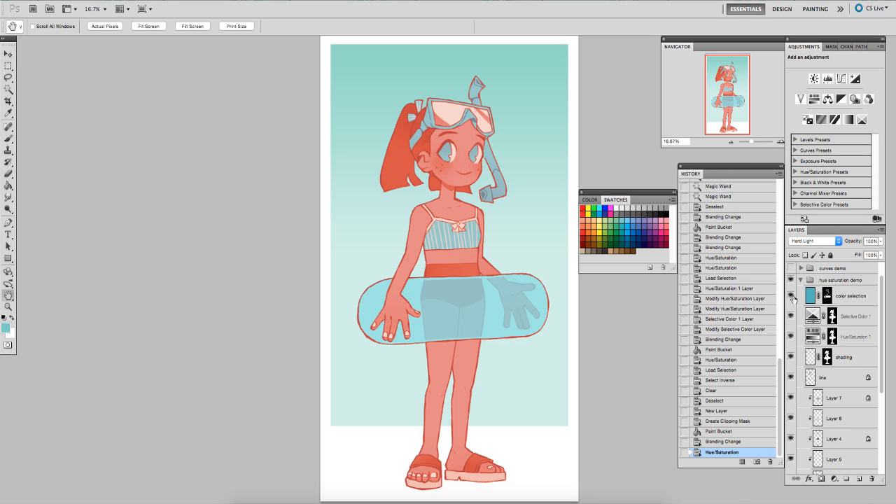
click(843, 320)
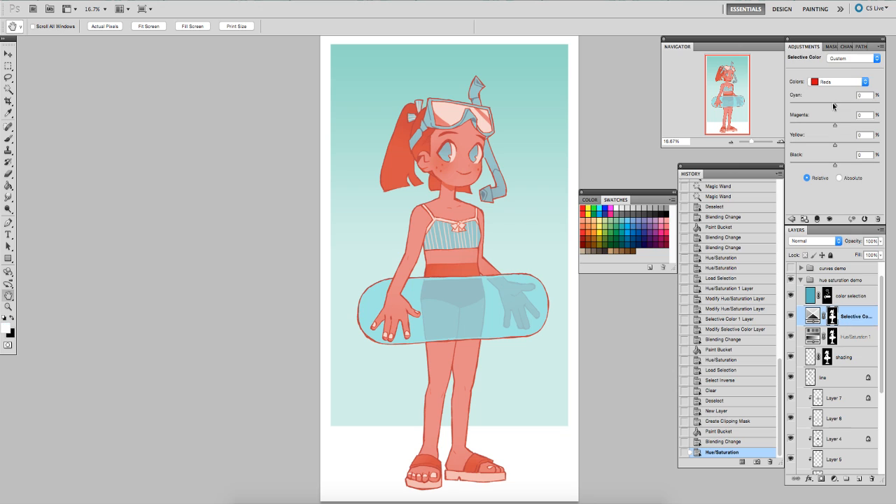
click(843, 337)
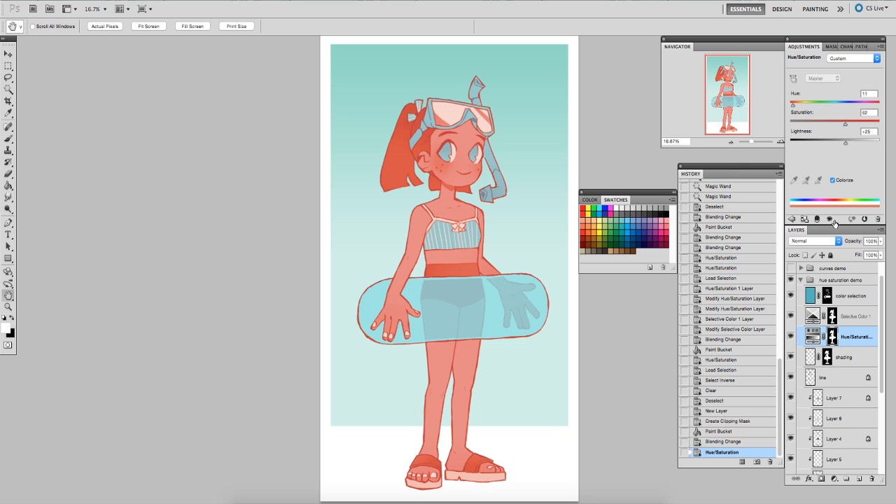
click(862, 313)
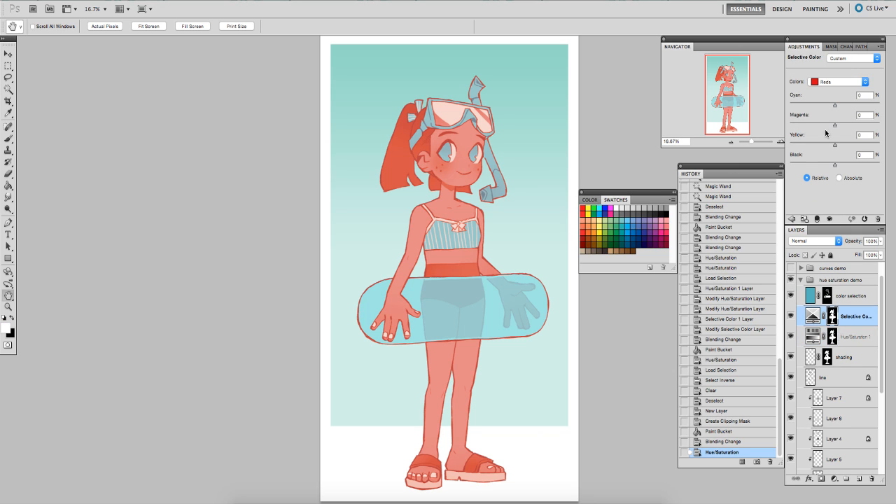
click(826, 81)
click(833, 144)
- Collapse and hide the hue saturation demo group and show the curves demo group instead
click(801, 280)
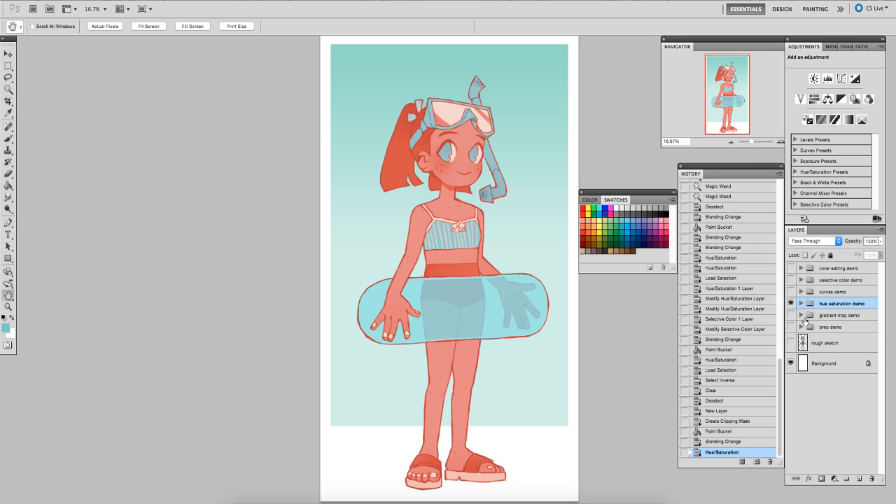
click(802, 303)
click(837, 325)
click(791, 319)
click(790, 319)
click(801, 303)
click(791, 304)
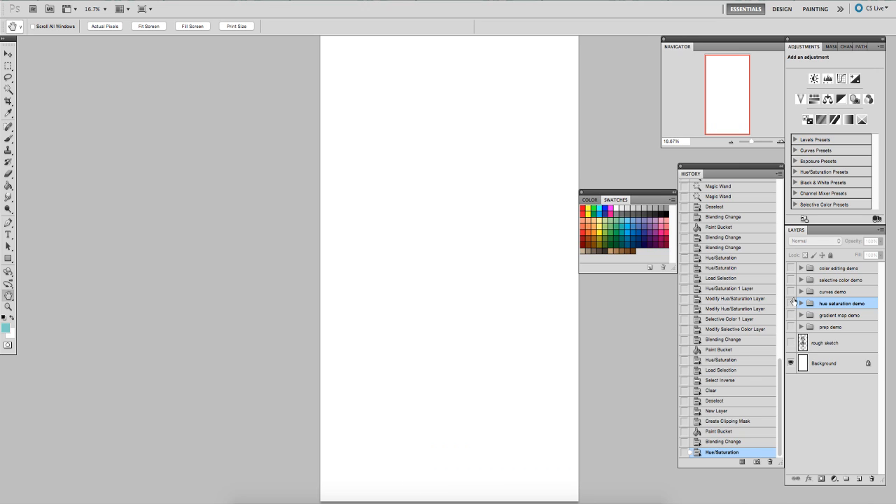
click(791, 292)
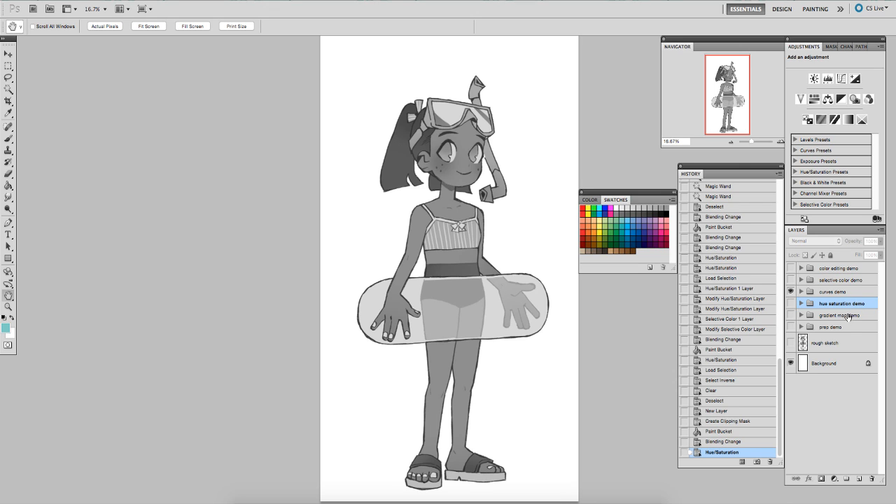
- Expand the curves demo group and add a Curves adjustment layer above its shading layer
click(811, 292)
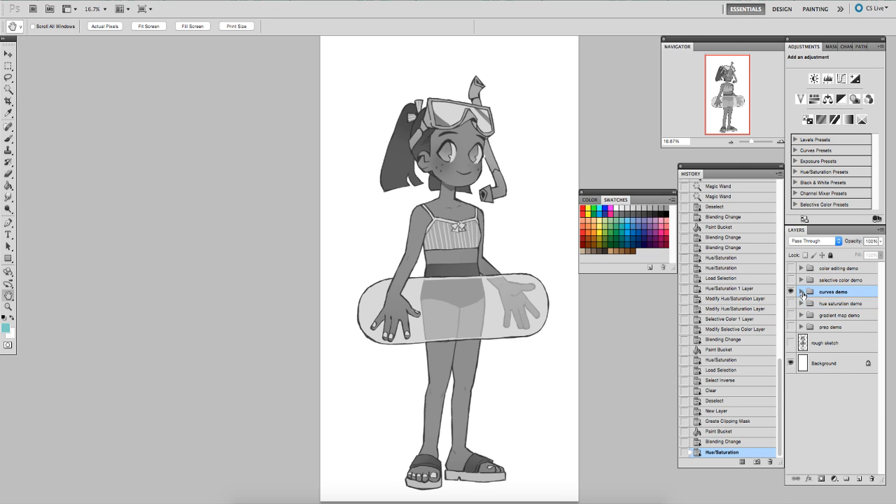
click(801, 292)
click(839, 309)
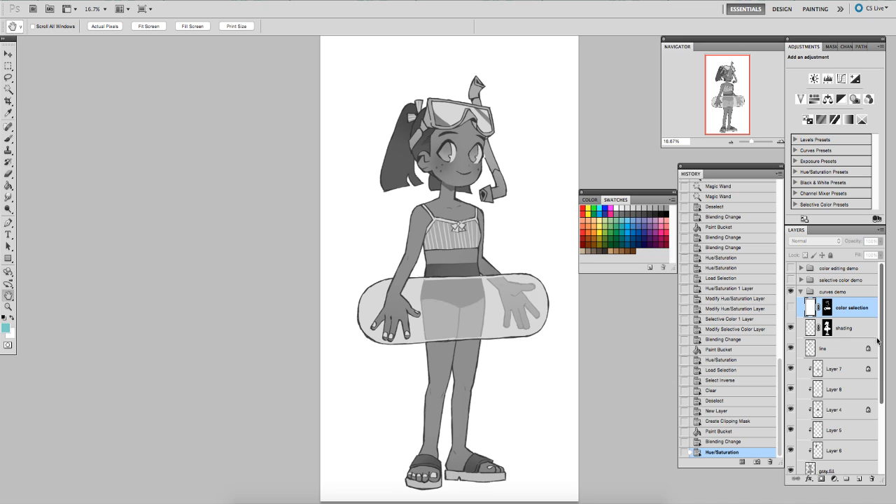
click(844, 329)
click(833, 479)
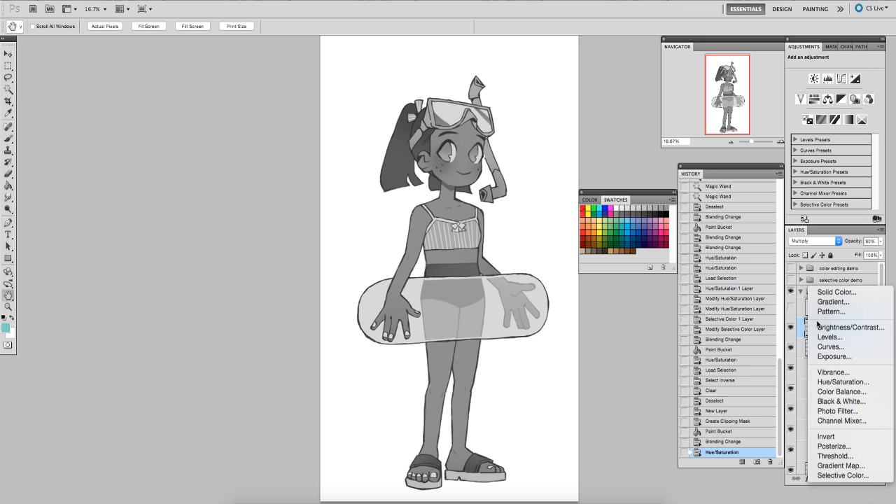
click(830, 347)
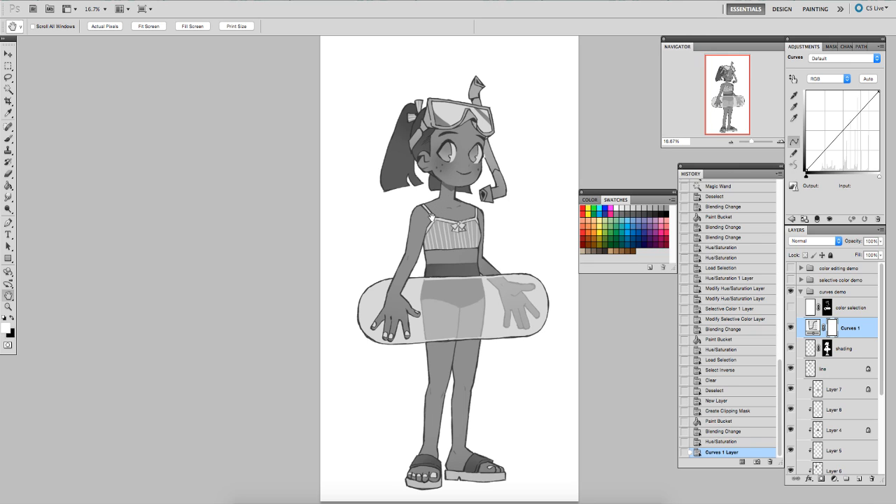
- Look over the curve's channel choices and try moving the highlight and shadow ends of the RGB curve
click(822, 86)
click(828, 79)
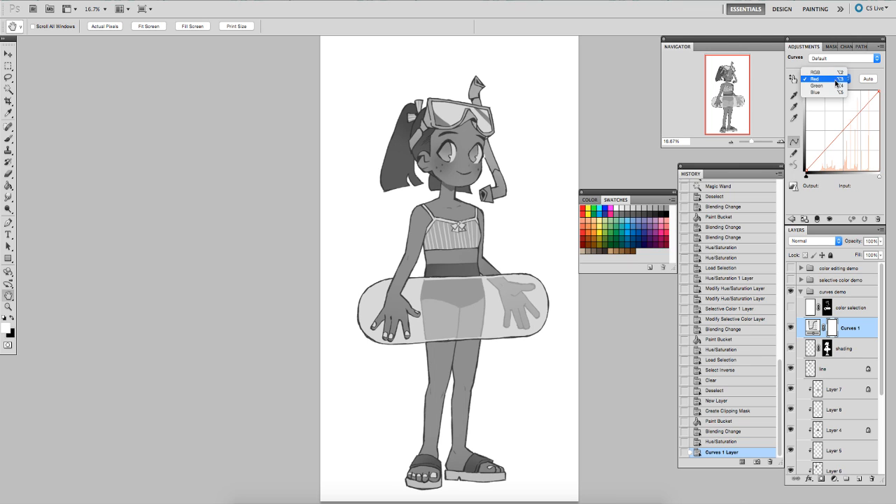
click(829, 69)
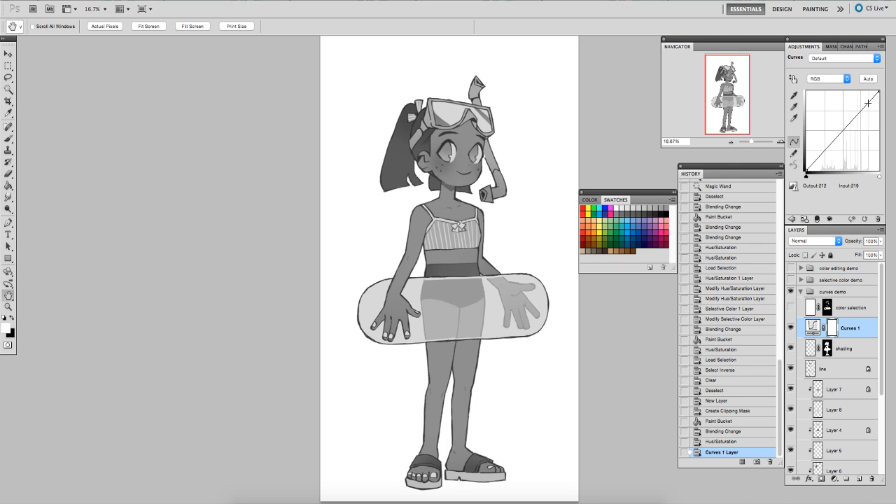
click(868, 104)
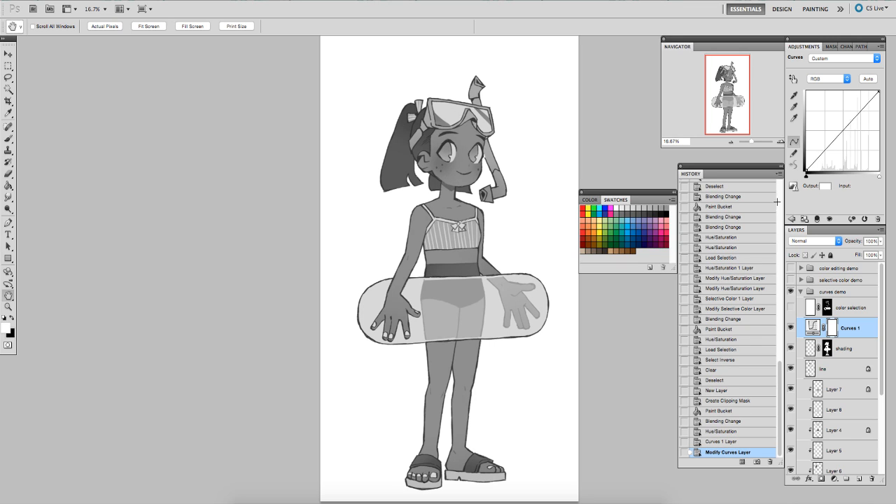
drag(879, 91, 881, 86)
drag(878, 92, 805, 174)
drag(818, 155, 799, 181)
- Bend the Red channel's curve into an S with points at input 165, output 232 and input 74, output 64
click(825, 82)
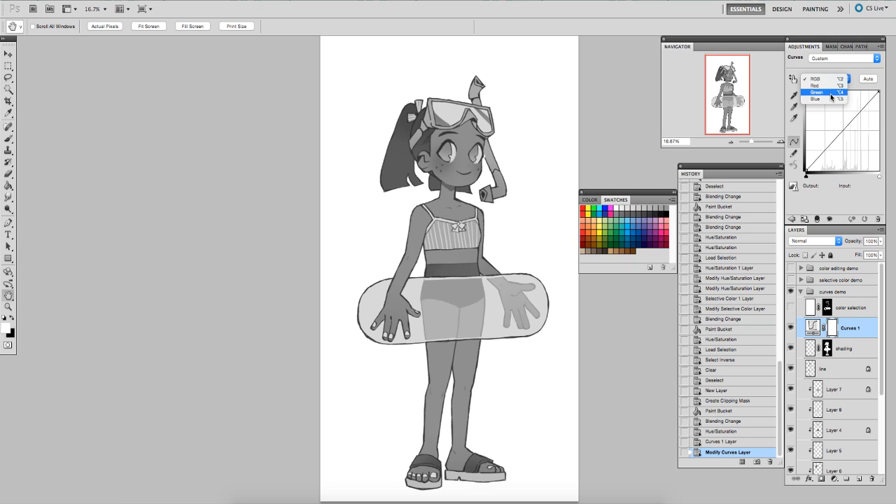
click(830, 87)
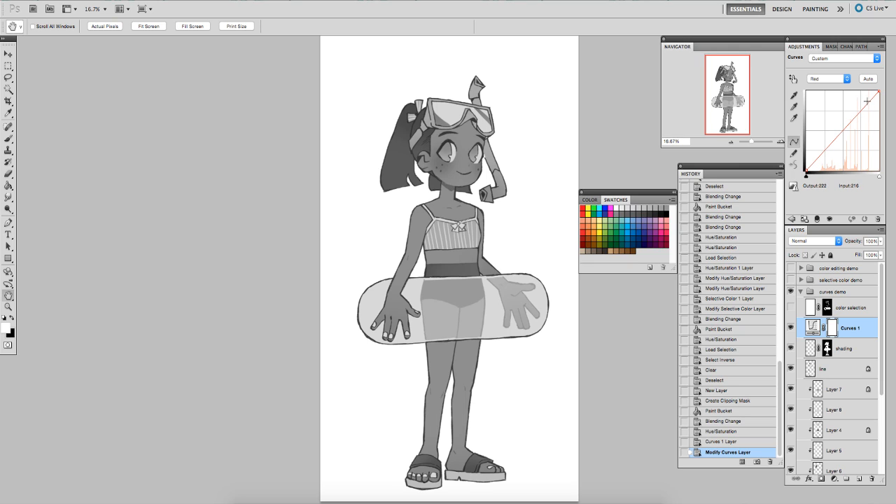
drag(865, 106, 858, 98)
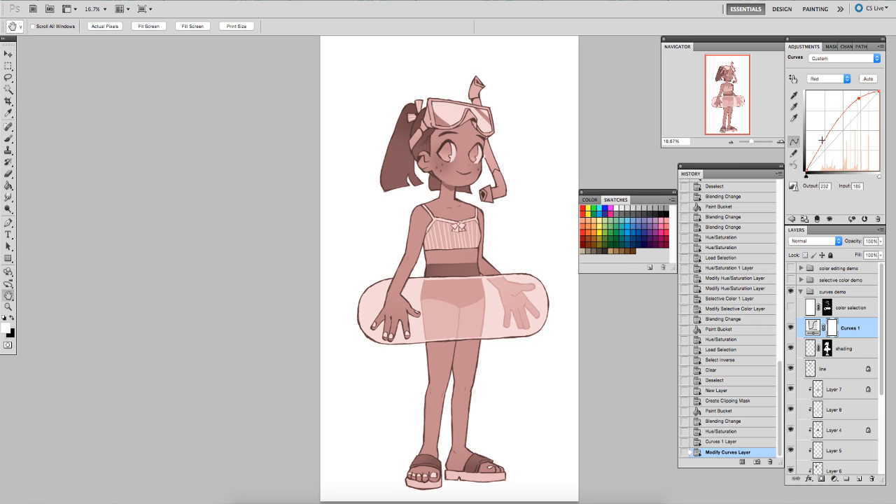
mouse_move(823, 140)
mouse_down()
mouse_move(834, 152)
mouse_move(836, 144)
mouse_move(827, 150)
mouse_up()
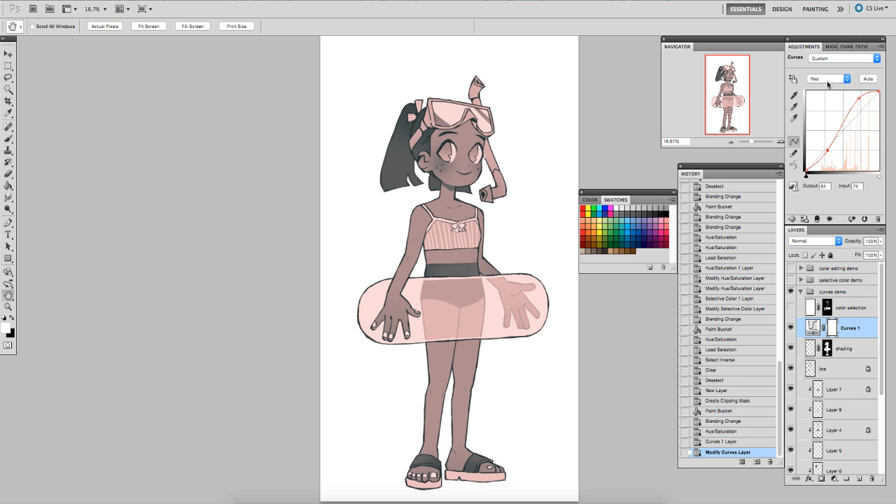
- Look through the Curves adjustment's color channels and compare the Blue curve with the edited Red curve
click(824, 93)
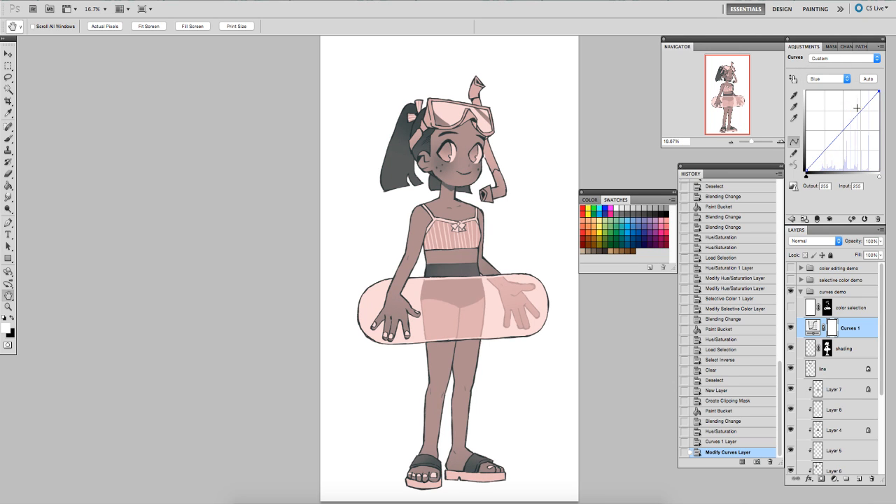
click(821, 82)
click(818, 65)
click(832, 82)
click(832, 83)
click(831, 82)
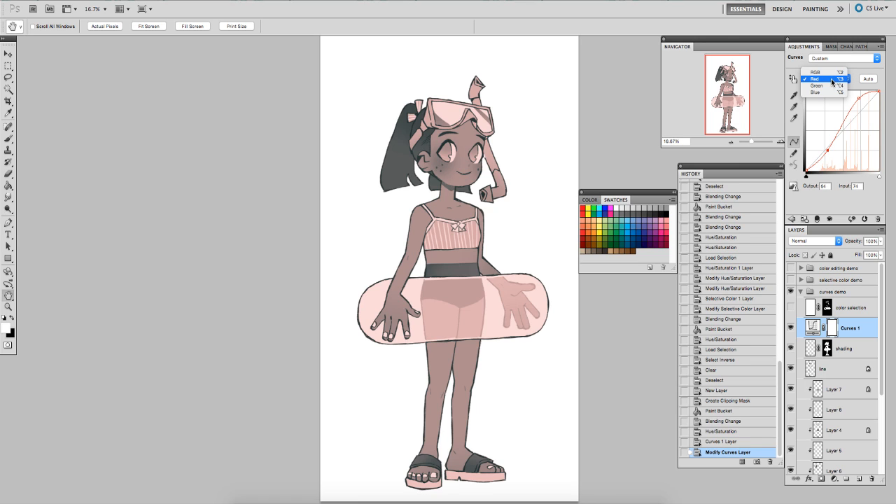
click(832, 83)
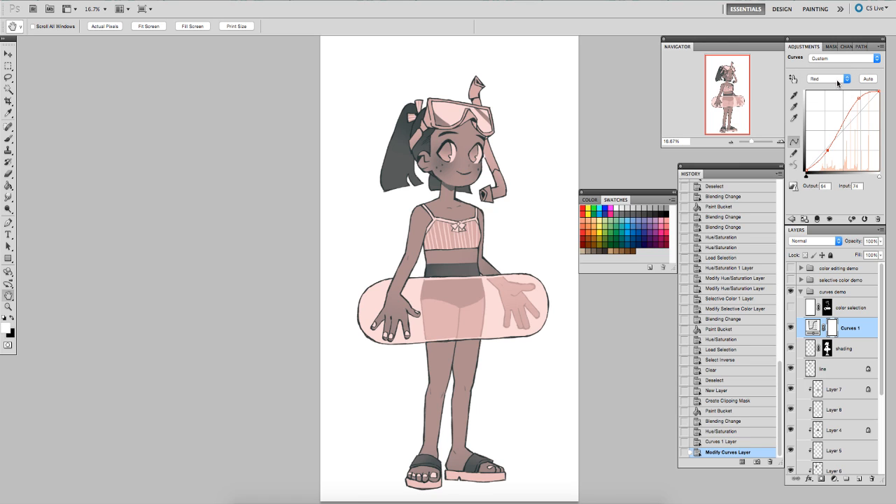
click(828, 82)
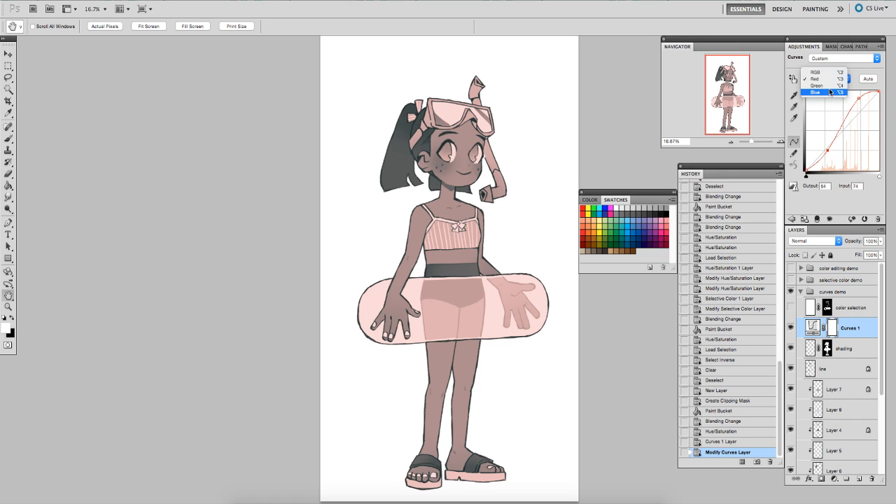
click(829, 153)
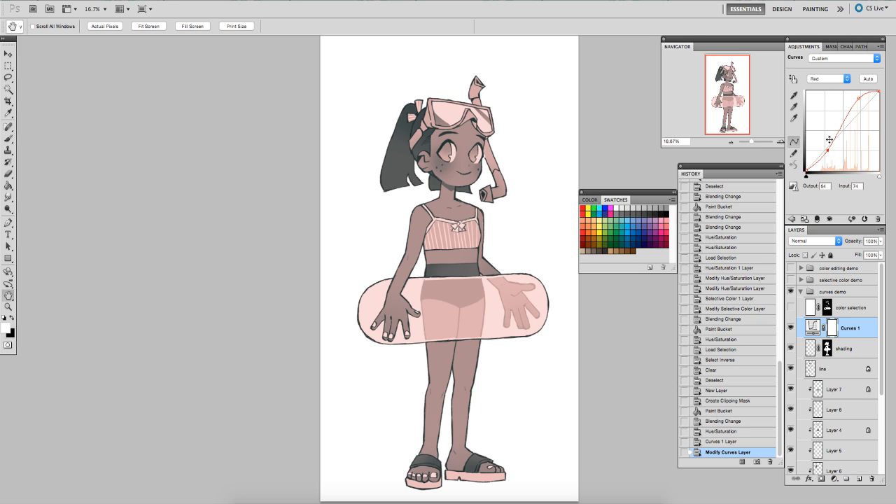
click(824, 82)
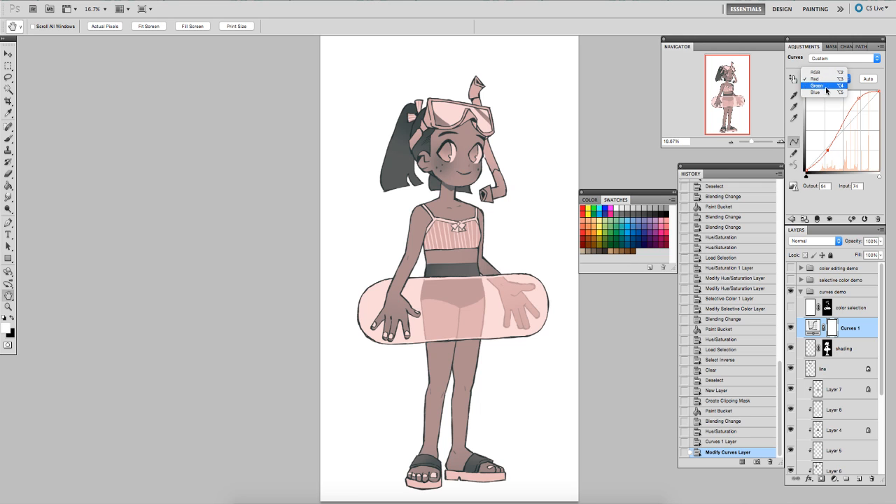
- Reset the Curves adjustment to its defaults and choose the Blue channel for editing
click(865, 219)
click(865, 219)
click(823, 80)
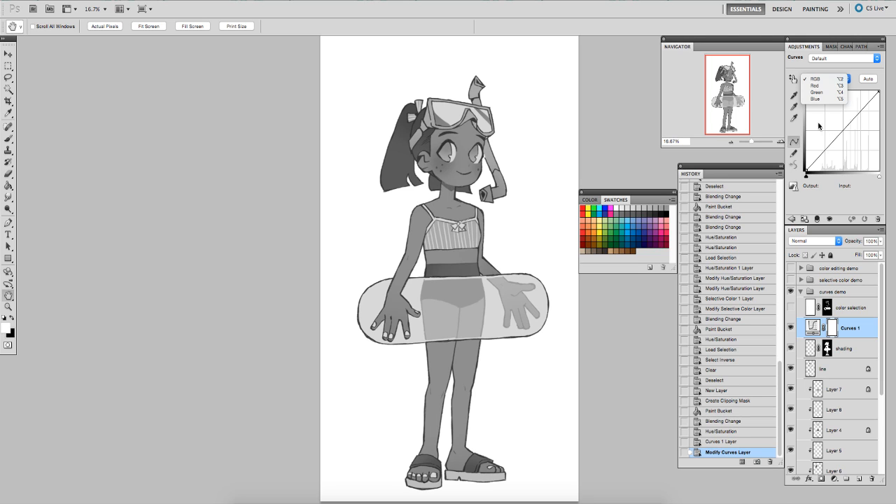
click(820, 99)
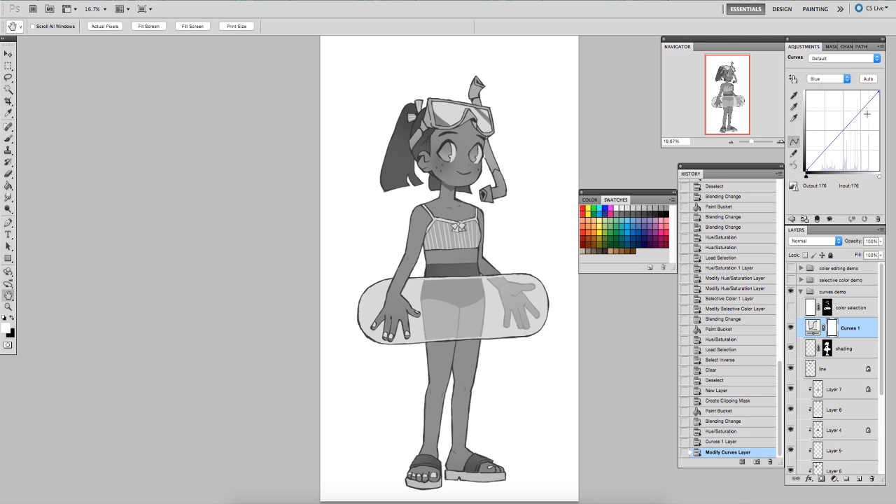
- Try lowering the Blue curve's highlights to output 177 at input 207 and further, and remove the added point
mouse_move(865, 106)
mouse_down()
mouse_move(865, 140)
mouse_move(863, 87)
mouse_move(867, 122)
mouse_move(866, 108)
mouse_up()
click(828, 78)
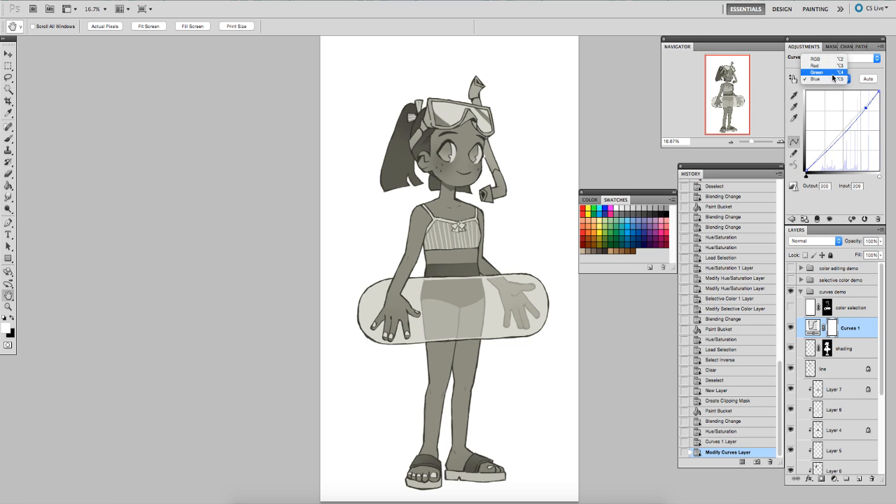
click(856, 112)
drag(866, 108, 865, 115)
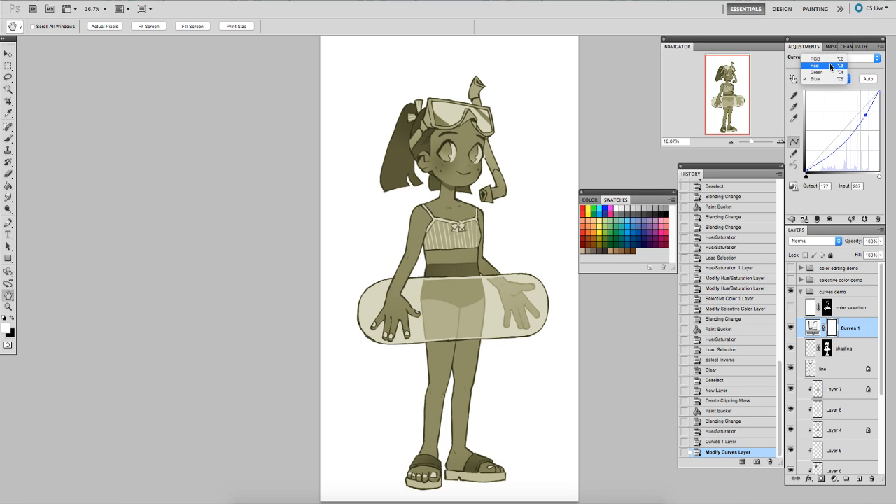
click(848, 119)
drag(865, 115, 865, 119)
click(833, 79)
click(864, 123)
drag(864, 123, 807, 177)
- Raise the Blue curve's black point to output 117 and lower its white point to about output 245
click(834, 79)
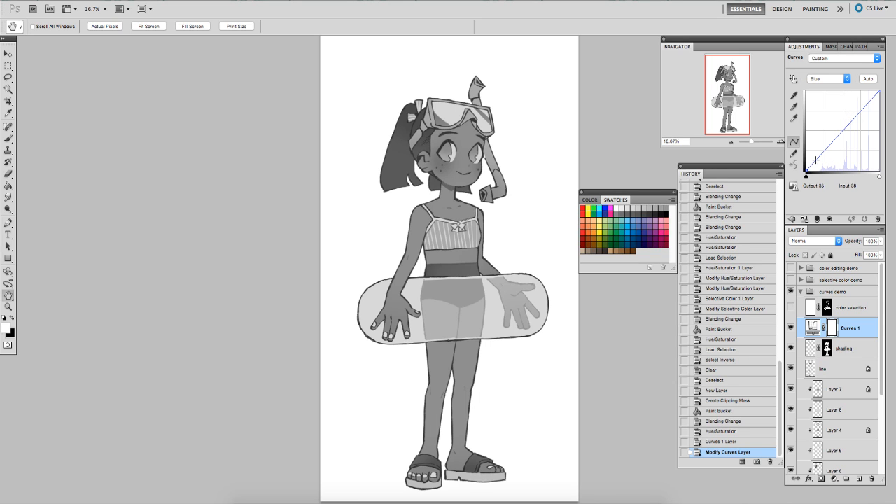
drag(815, 160, 797, 131)
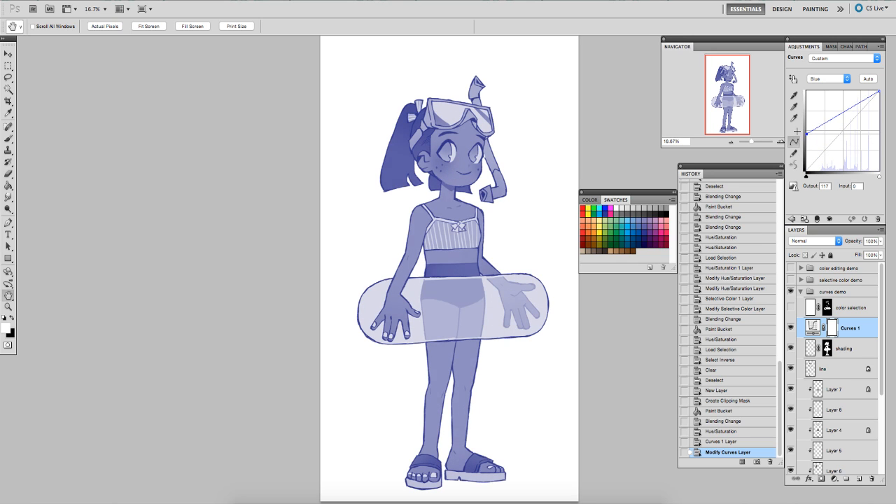
click(866, 104)
drag(866, 103, 879, 93)
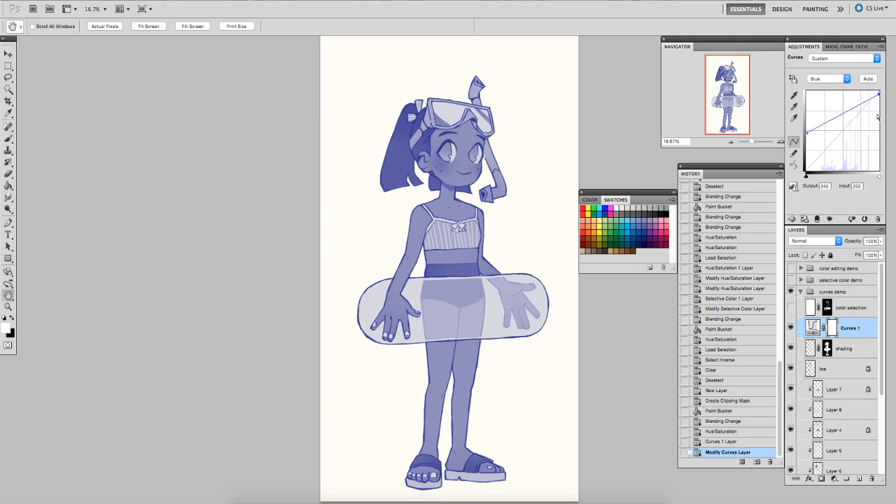
- Restrict the Curves adjustment's mask to the character by loading the character's mask as a selection, clearing everything outside it, and deselecting
ctrl+click(830, 327)
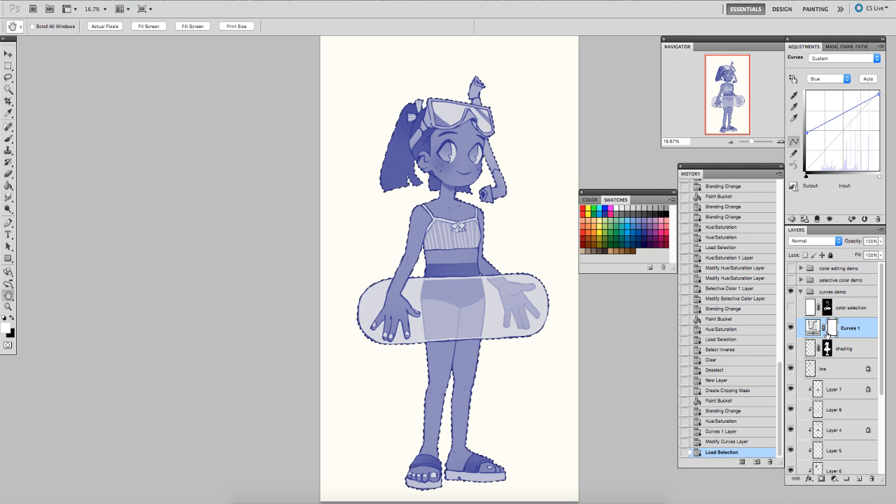
key(ctrl+shift+i)
key(Delete)
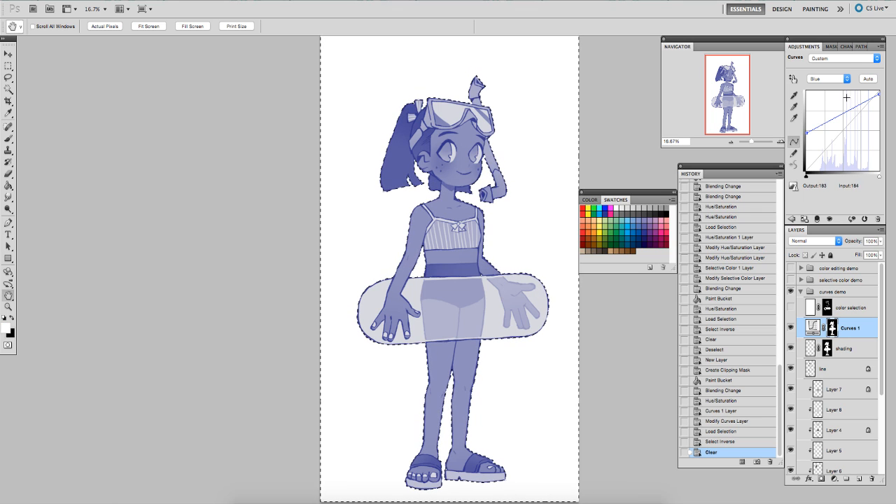
key(ctrl+d)
- Raise the midtones of the Curves adjustment's Red channel and place a darker point at output 92, input 97
click(828, 78)
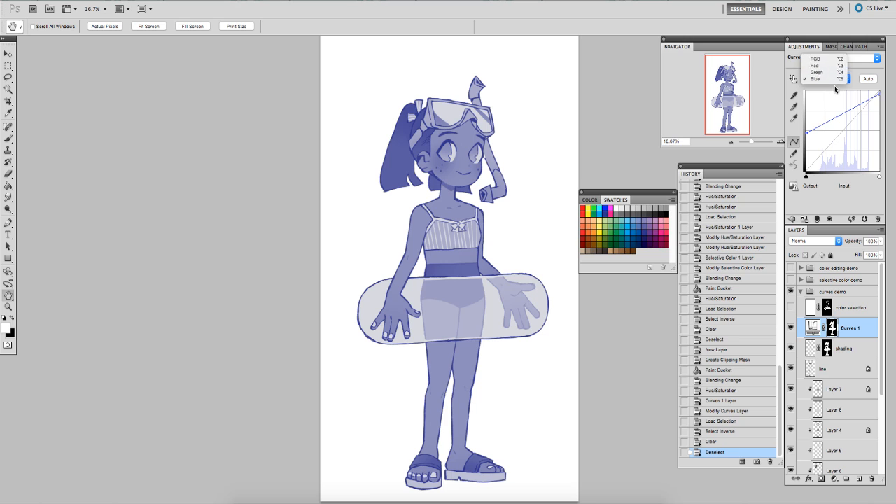
click(829, 65)
drag(843, 130, 857, 112)
click(829, 140)
drag(830, 140, 834, 142)
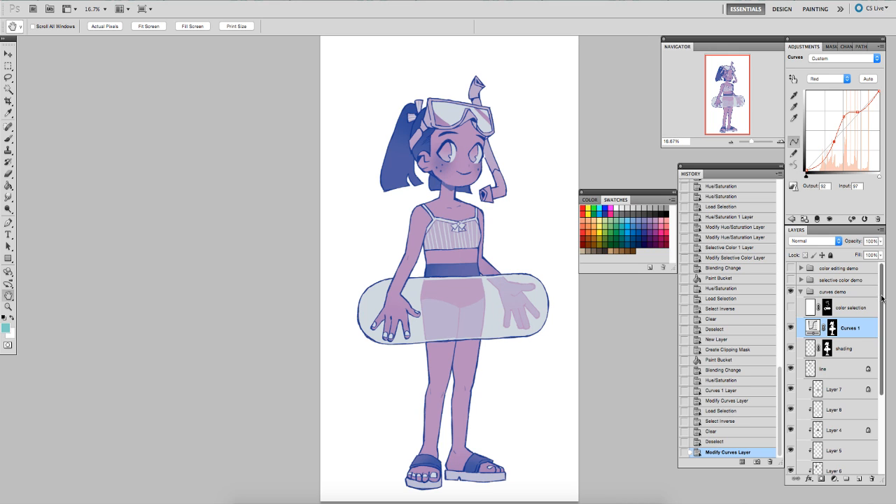
- Show the bg layer and add a new layer above it, clipped to it
scroll(868, 336, down, 5)
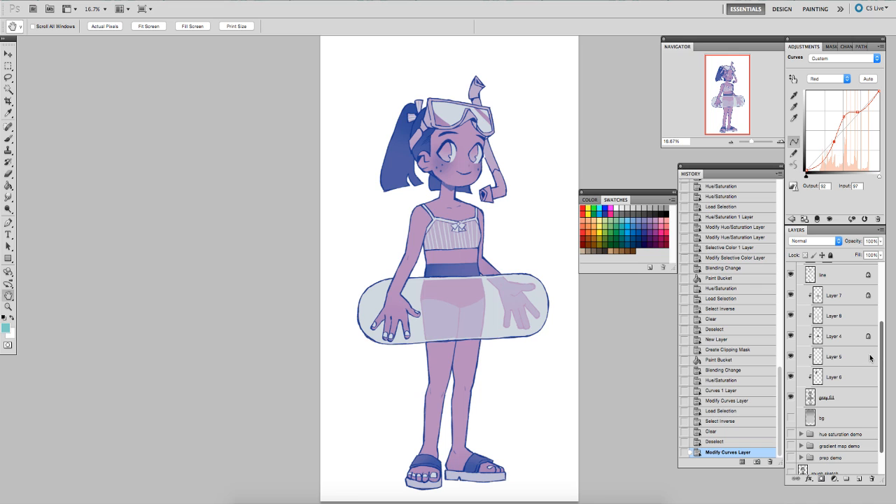
click(790, 417)
click(817, 420)
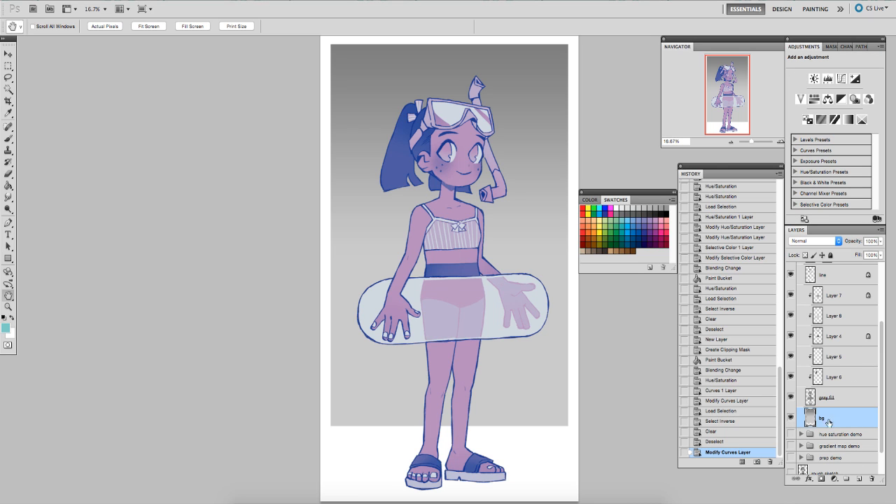
click(860, 479)
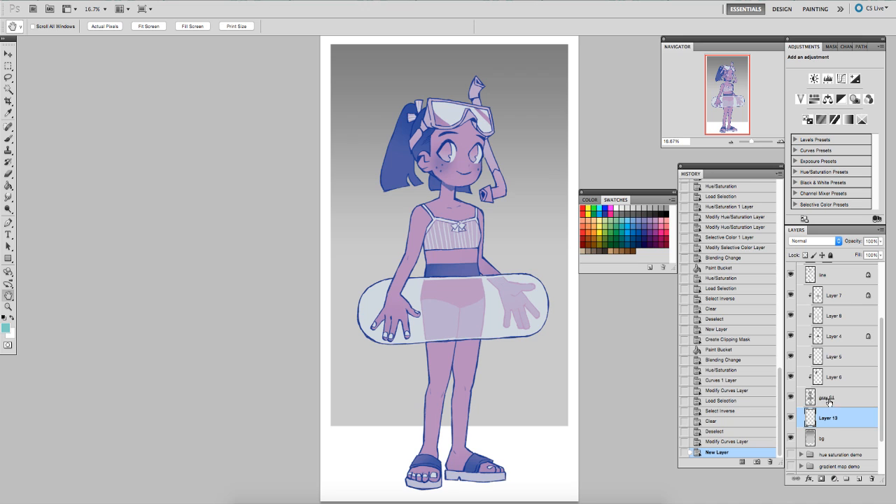
alt+click(824, 427)
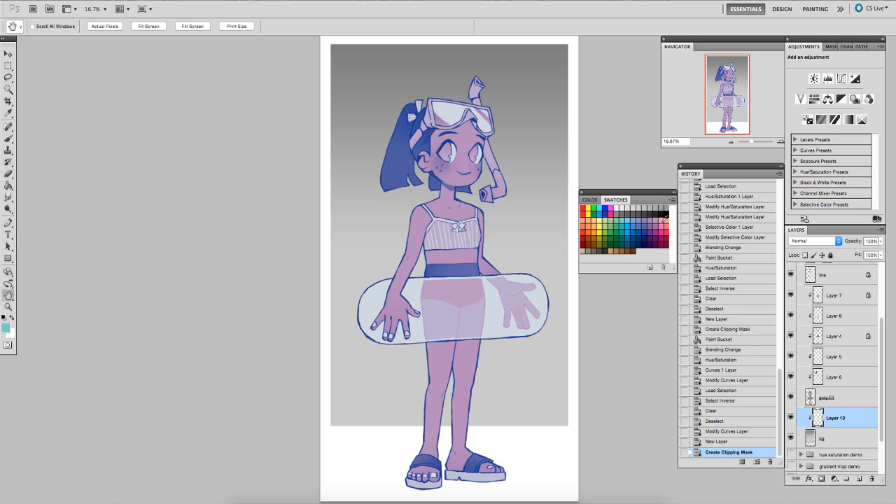
- Fill the new clipped layer with light pink and set its blending mode to Hard Light
key(g)
click(526, 200)
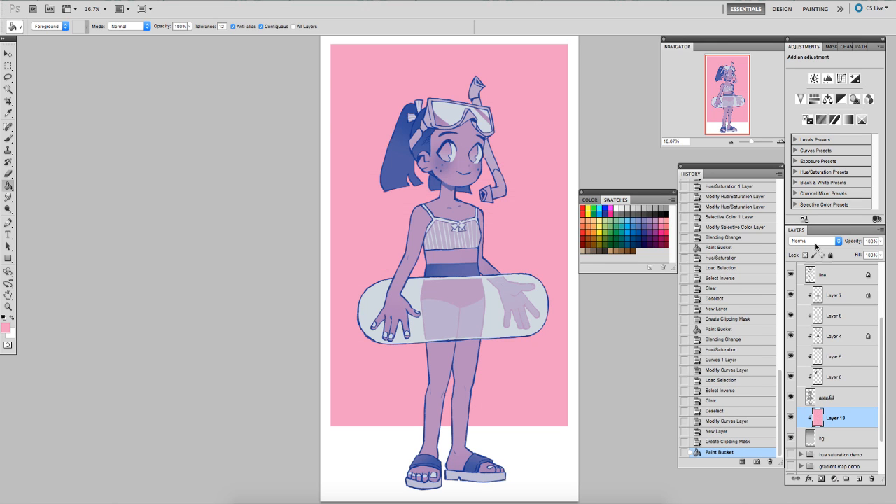
click(816, 241)
click(810, 352)
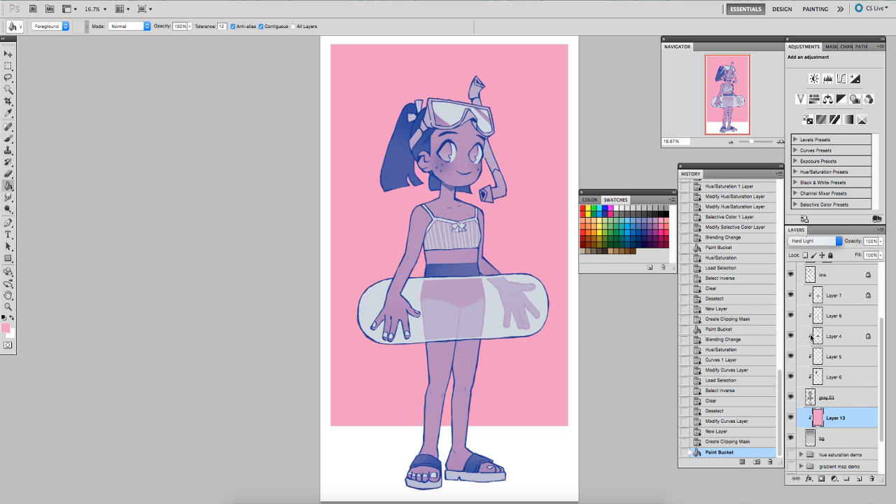
- Fine-tune the pink background layer's color with Hue/Saturation, and collapse the curves demo group
key(ctrl+u)
drag(627, 223, 620, 222)
mouse_move(623, 281)
mouse_down()
mouse_move(642, 285)
mouse_move(631, 285)
mouse_up()
drag(624, 251, 651, 250)
mouse_move(632, 280)
mouse_down()
mouse_move(621, 281)
mouse_move(629, 283)
mouse_up()
key(Return)
scroll(867, 343, up, 5)
click(800, 291)
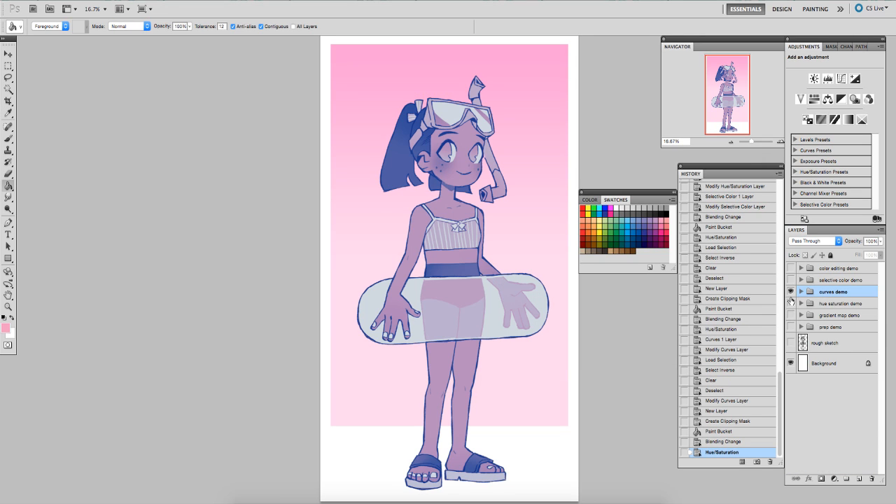
click(801, 291)
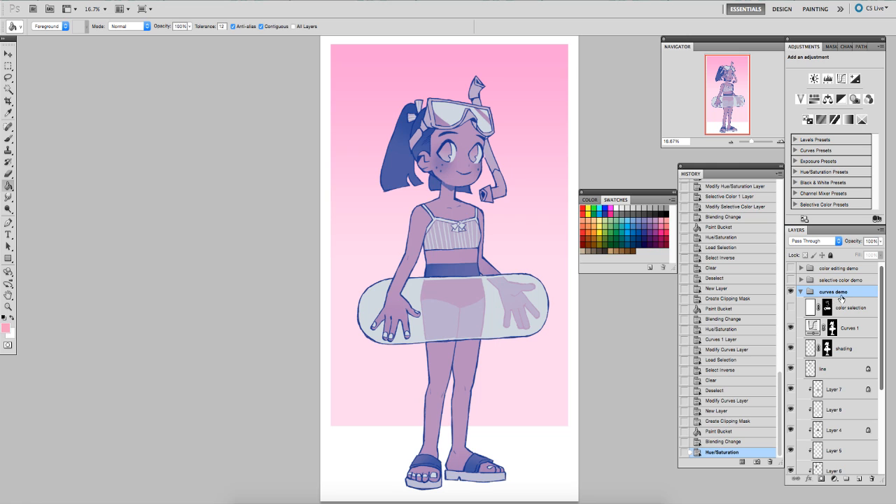
click(800, 292)
click(800, 292)
click(799, 292)
click(800, 292)
click(849, 329)
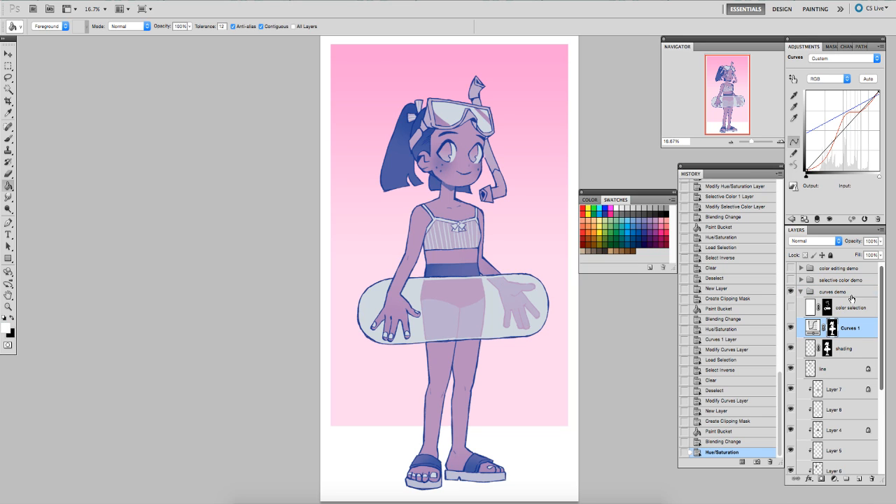
click(801, 292)
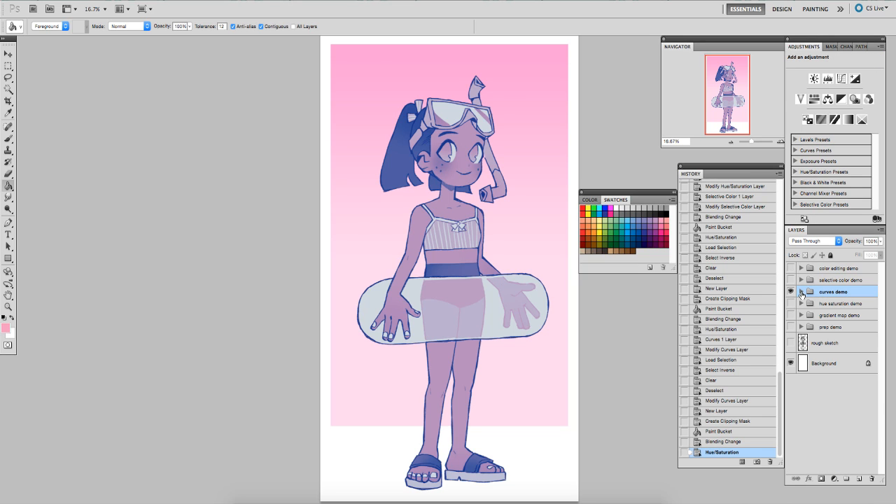
click(800, 291)
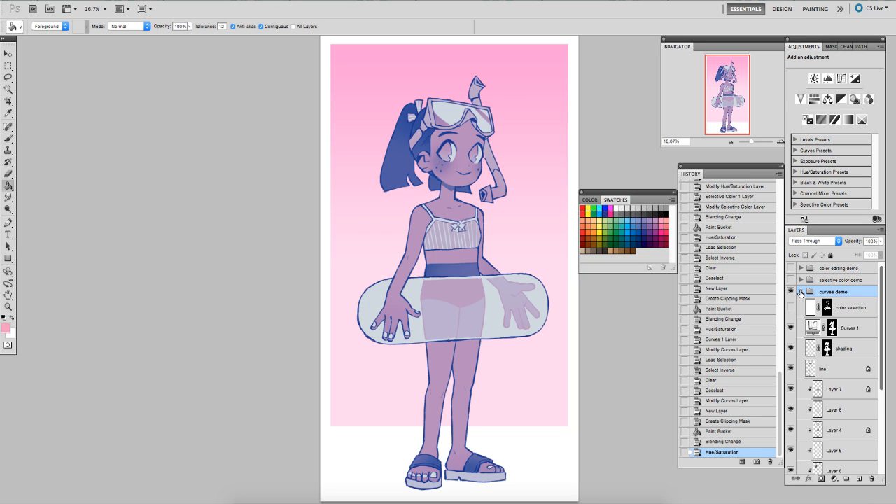
- Review the Curves 1 layer's channel list and compare the character with and without the adjustment
click(847, 328)
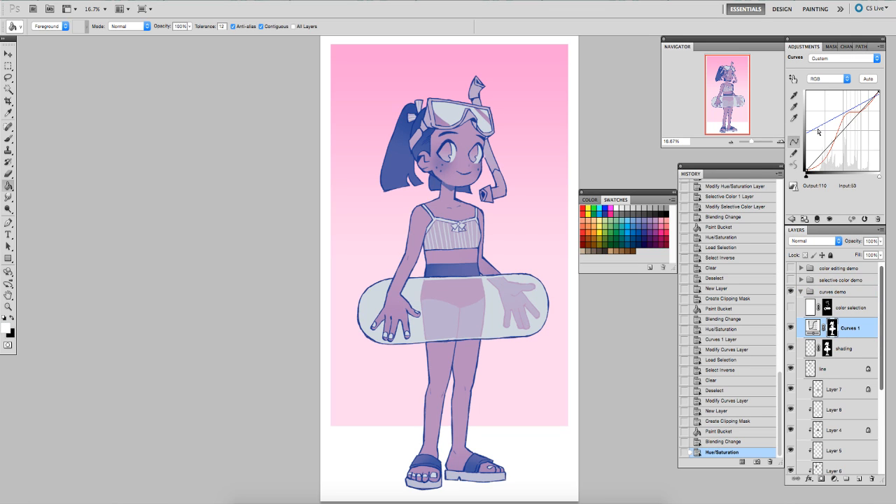
click(820, 79)
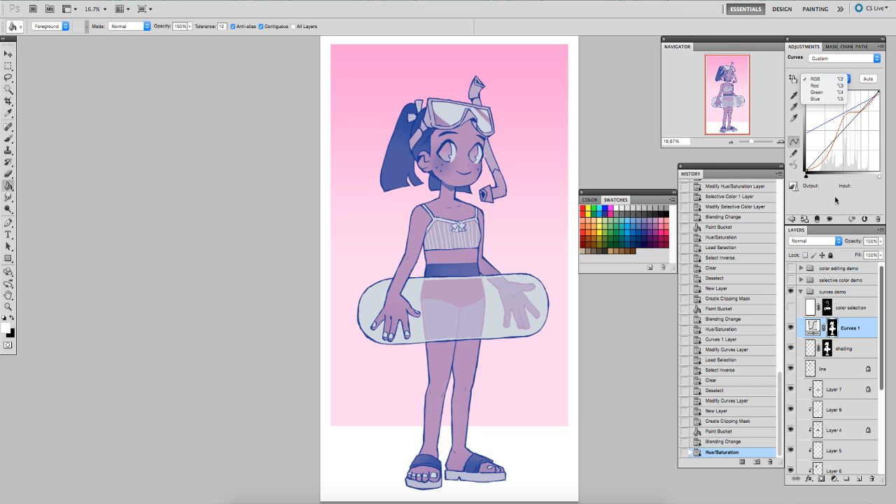
click(842, 313)
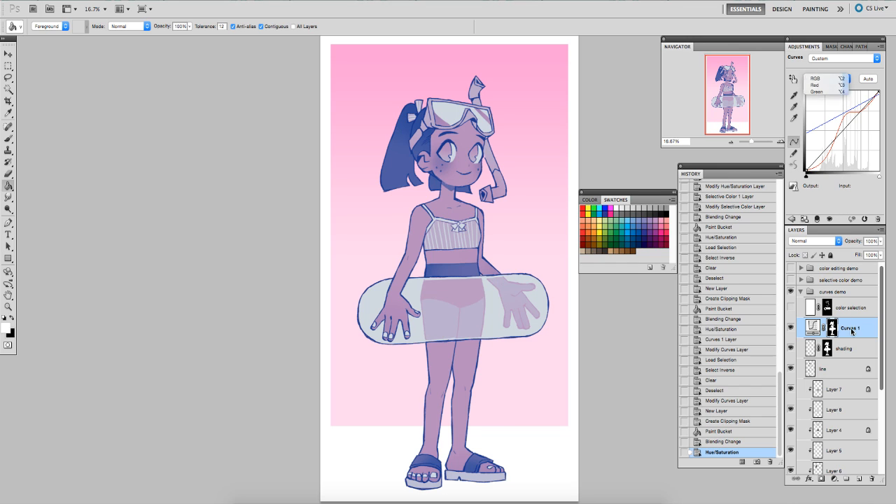
click(791, 328)
click(792, 329)
click(825, 80)
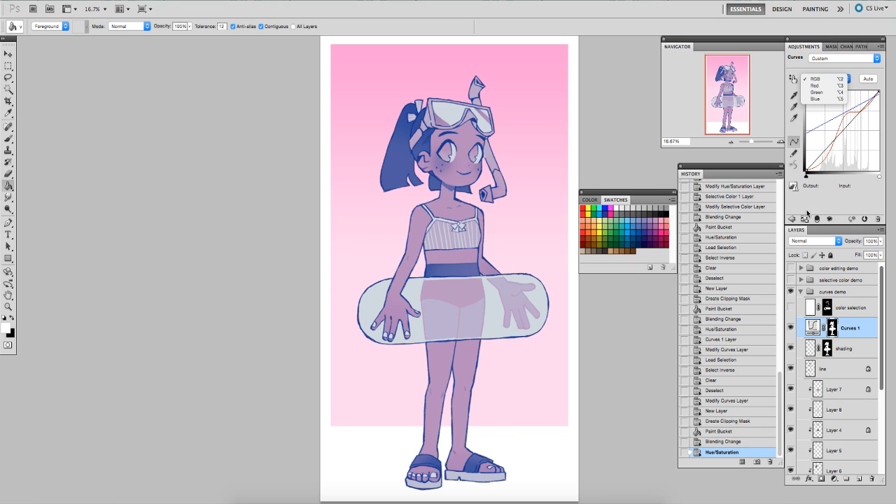
click(847, 319)
click(791, 327)
click(791, 328)
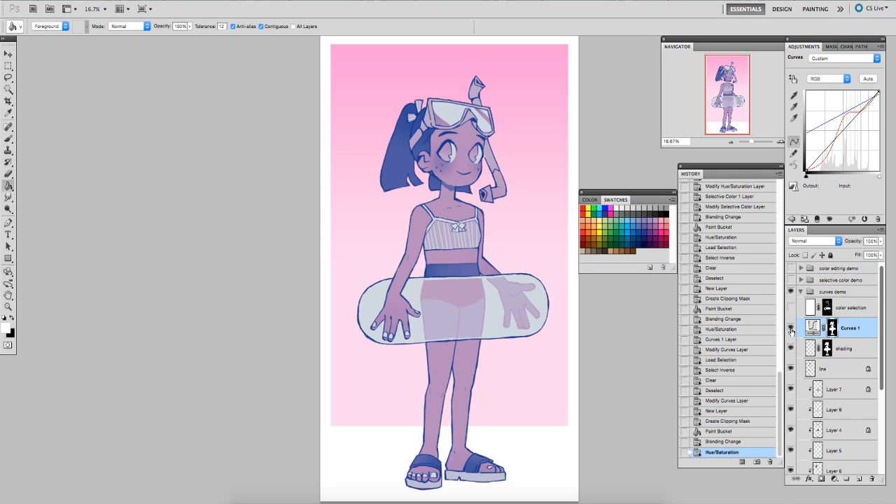
click(791, 327)
click(791, 327)
- Hide the curves demo group, show and expand the selective color demo group, and select its shading layer
click(801, 291)
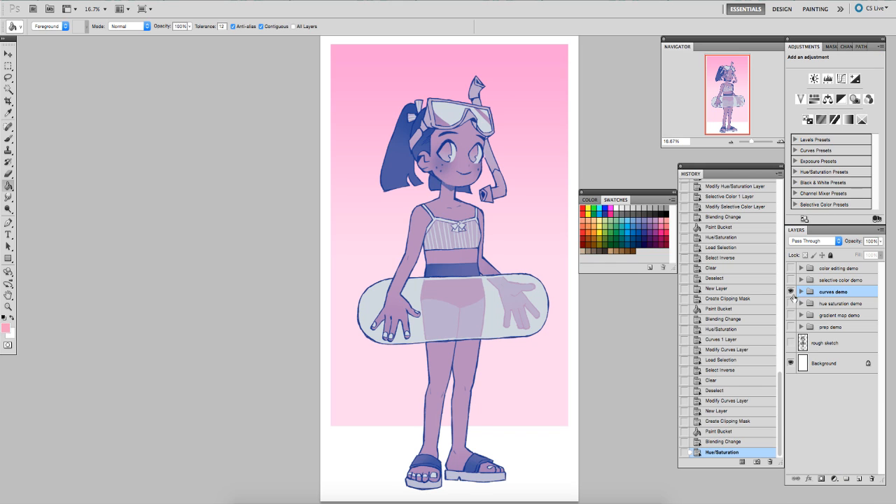
click(791, 291)
click(791, 279)
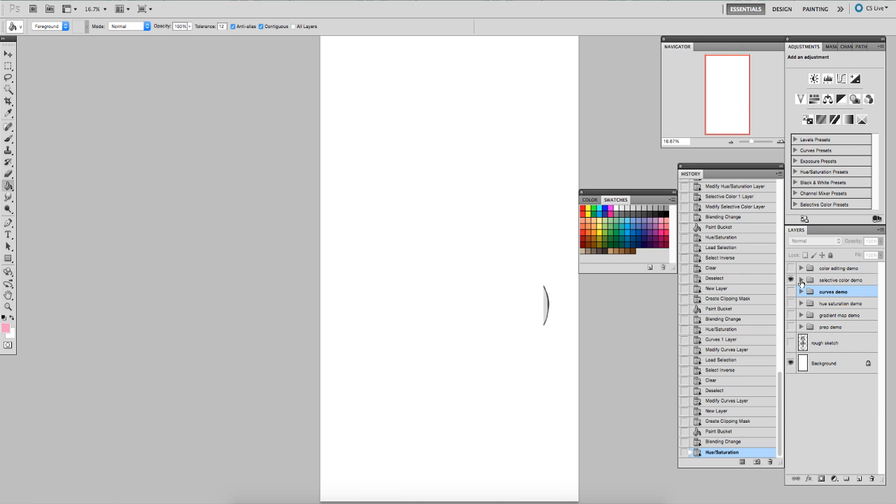
click(800, 280)
click(839, 315)
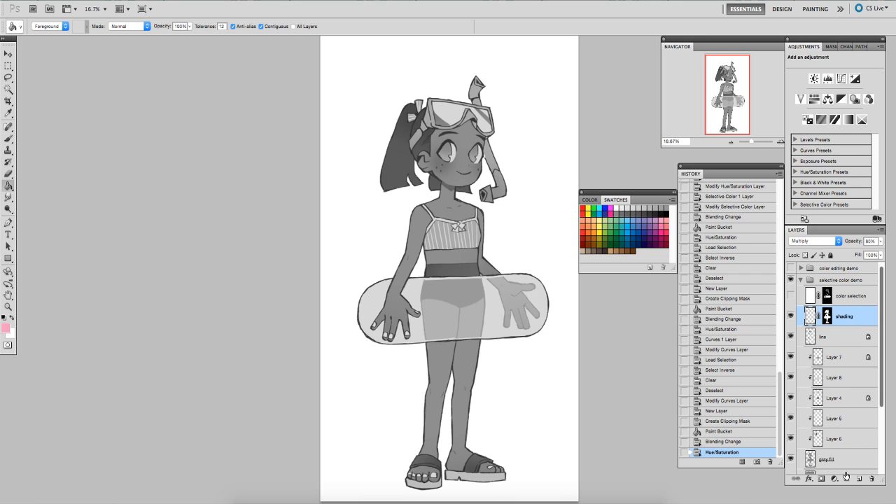
- Load the shading layer's mask as a selection and add a Selective Color adjustment layer limited to the character
click(840, 481)
click(872, 301)
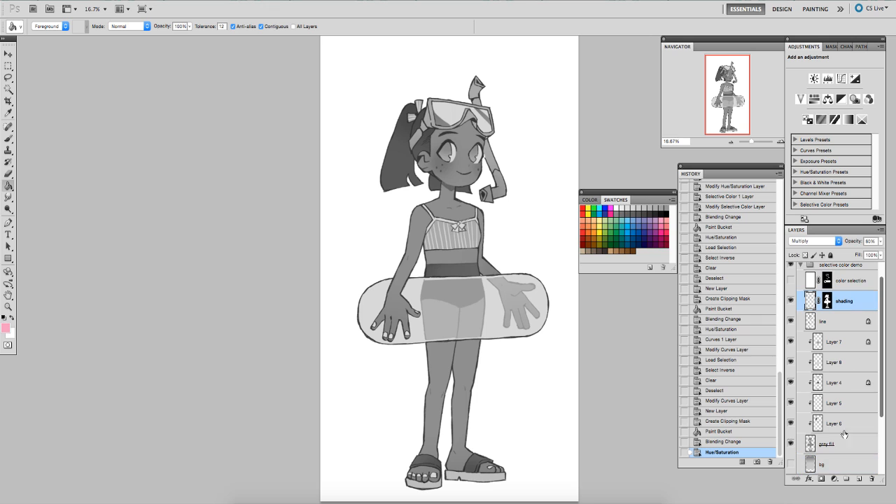
ctrl+click(827, 301)
click(834, 478)
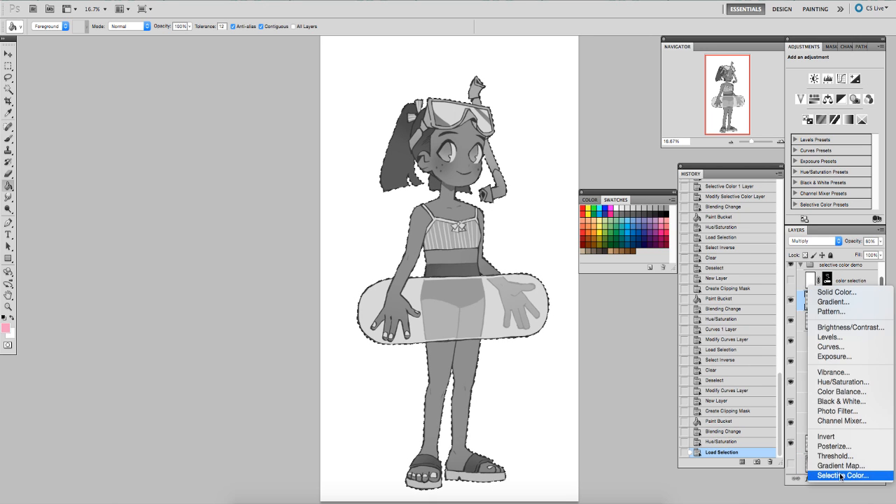
click(837, 476)
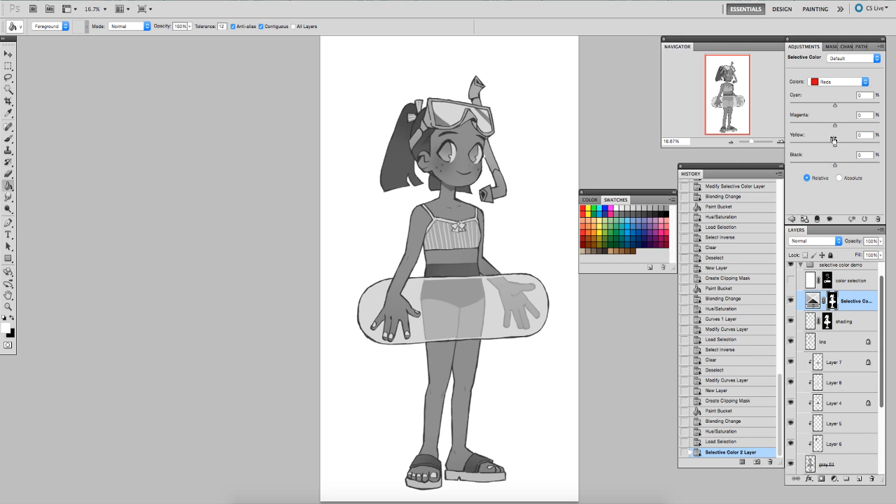
- Set the Selective Color Neutrals to Cyan -72, Magenta +9 and Yellow +38, and compare the character with and without the adjustment
click(827, 85)
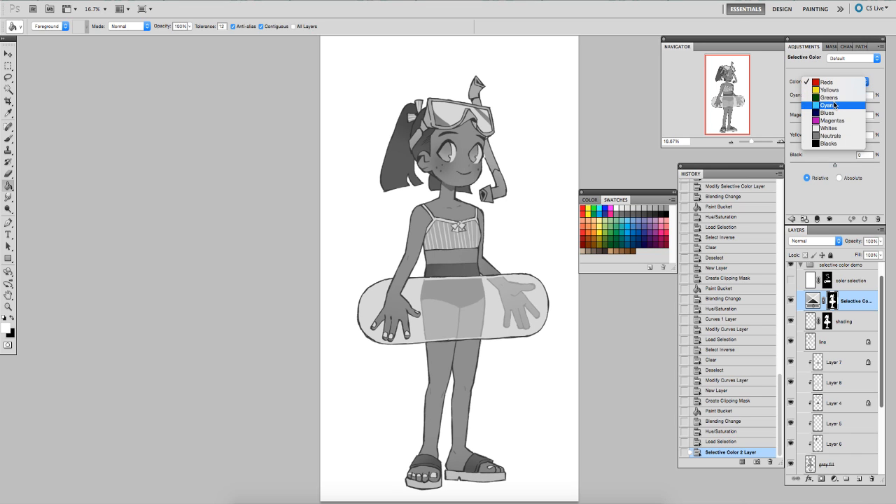
click(848, 284)
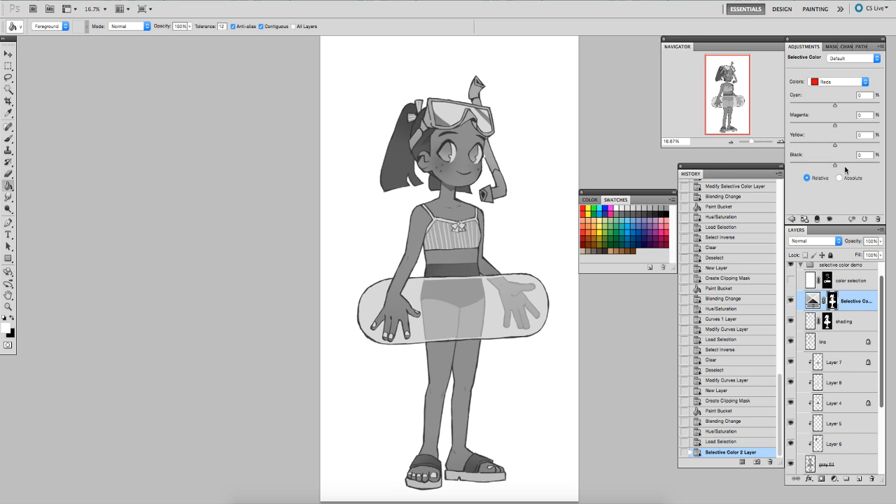
click(826, 83)
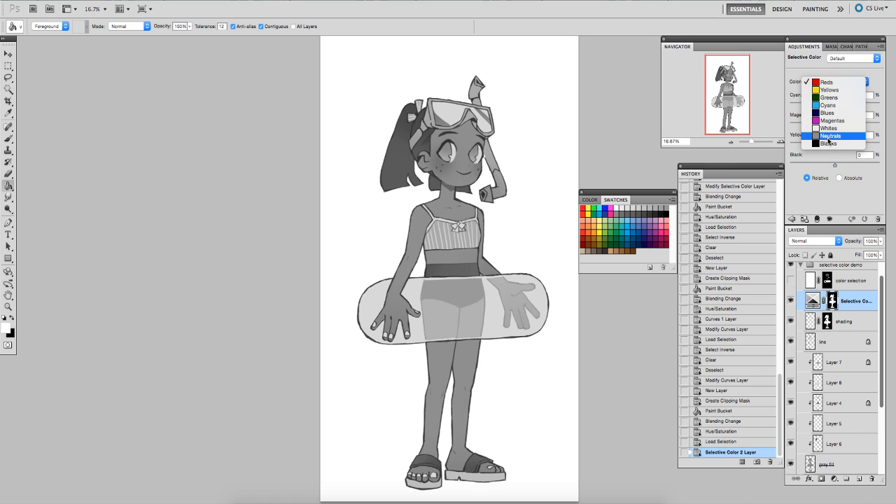
click(829, 138)
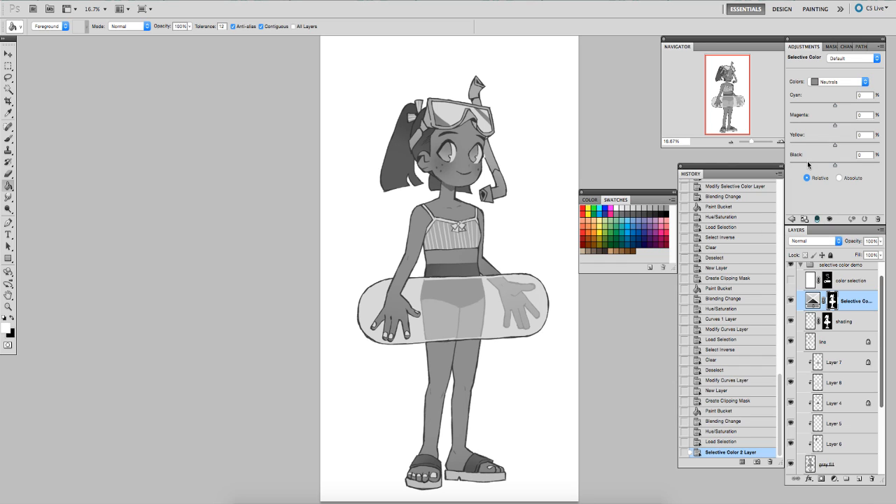
key(h)
mouse_move(528, 203)
mouse_down()
mouse_move(522, 216)
mouse_move(522, 202)
mouse_up()
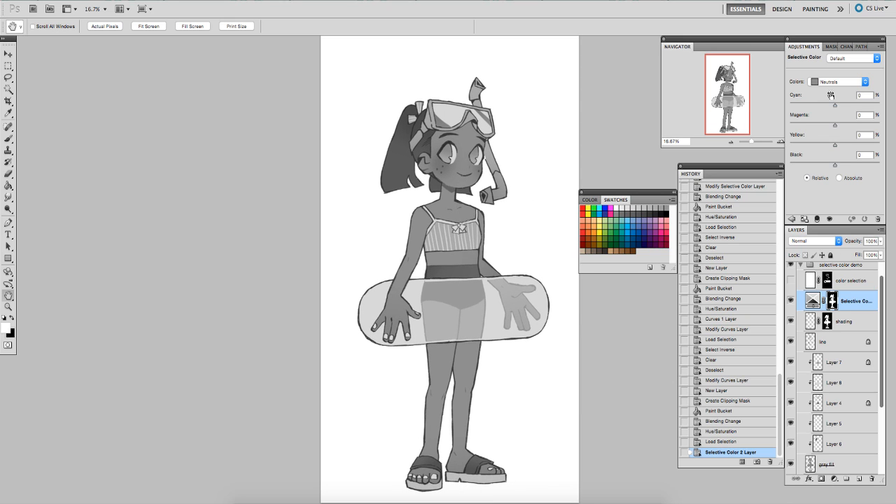
click(836, 146)
drag(855, 146, 851, 146)
drag(820, 105, 837, 126)
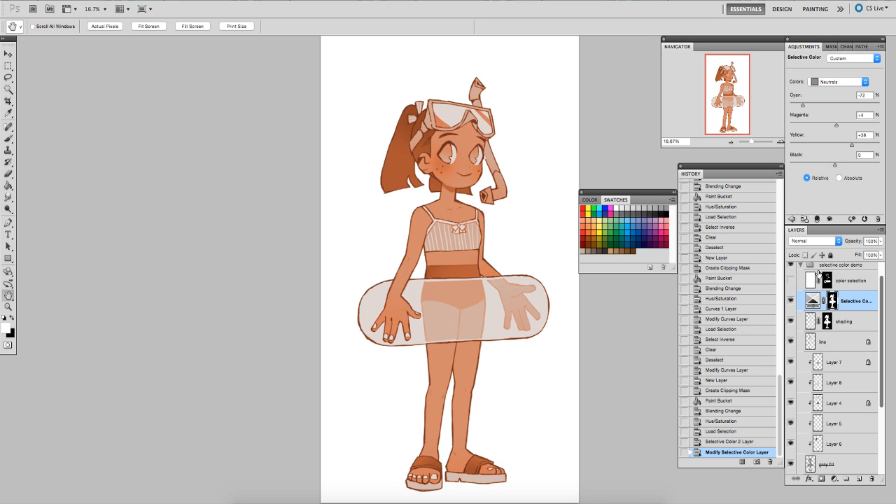
drag(835, 127, 839, 126)
click(792, 301)
click(792, 301)
- Set the Selective Color Whites to Cyan -36 and Yellow +37
click(843, 82)
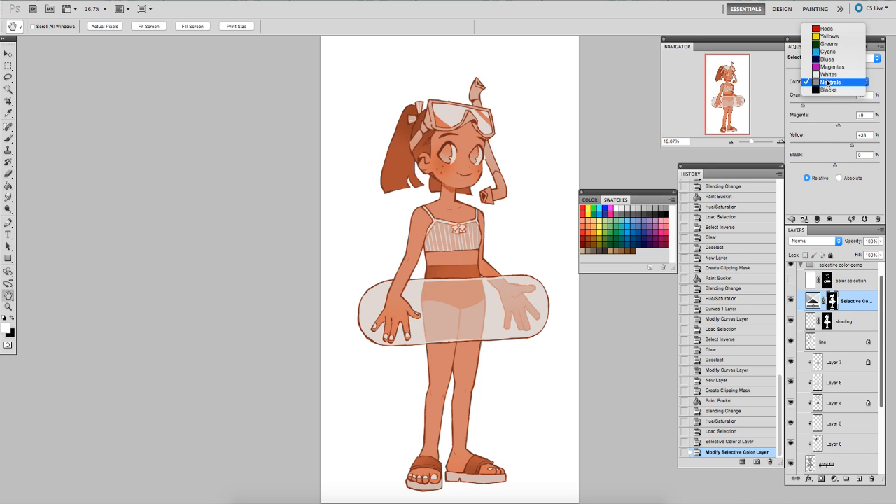
click(840, 73)
drag(834, 143, 832, 146)
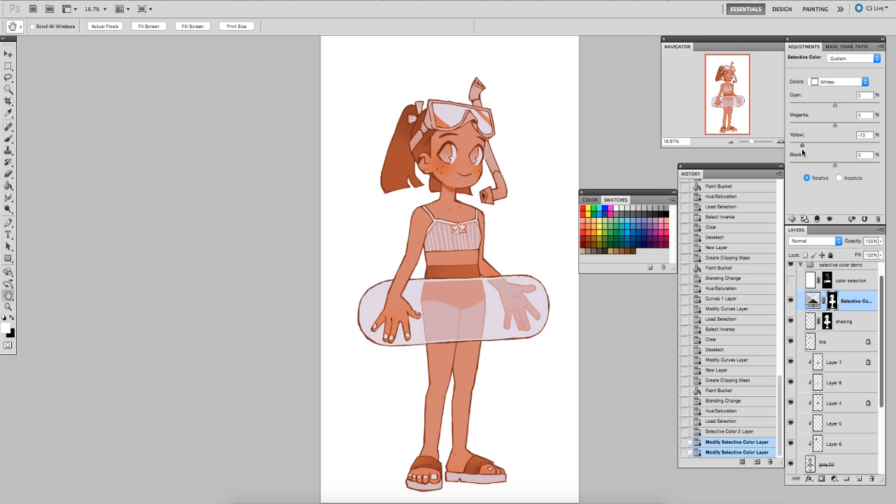
drag(834, 105, 818, 106)
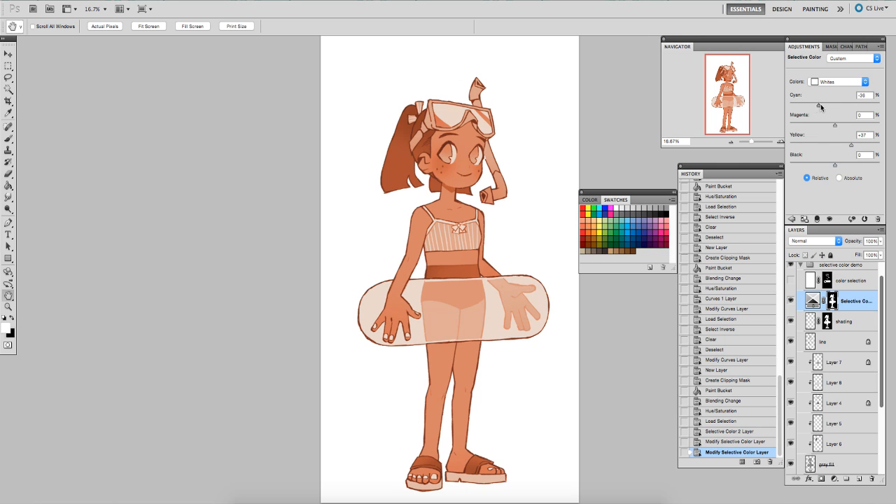
- Duplicate the Selective Color 2 adjustment layer, hide the original, and reset the copy's settings to default
click(791, 302)
click(791, 302)
drag(849, 309, 858, 478)
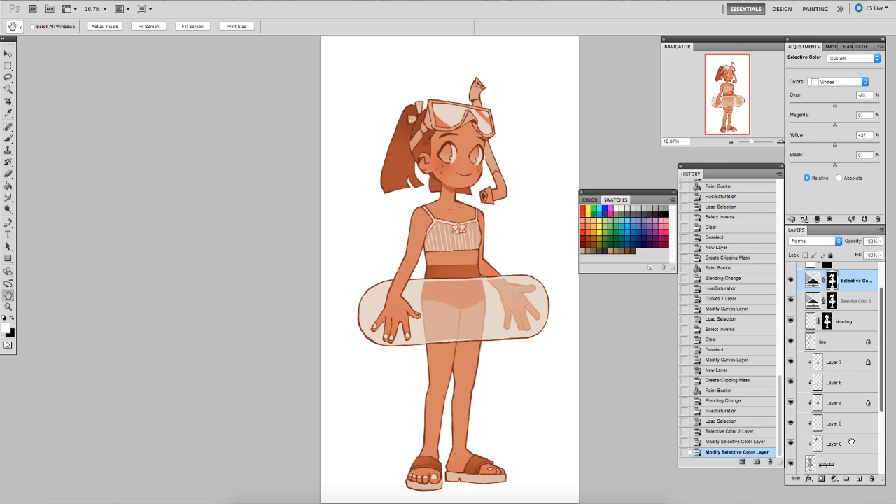
click(791, 302)
click(864, 219)
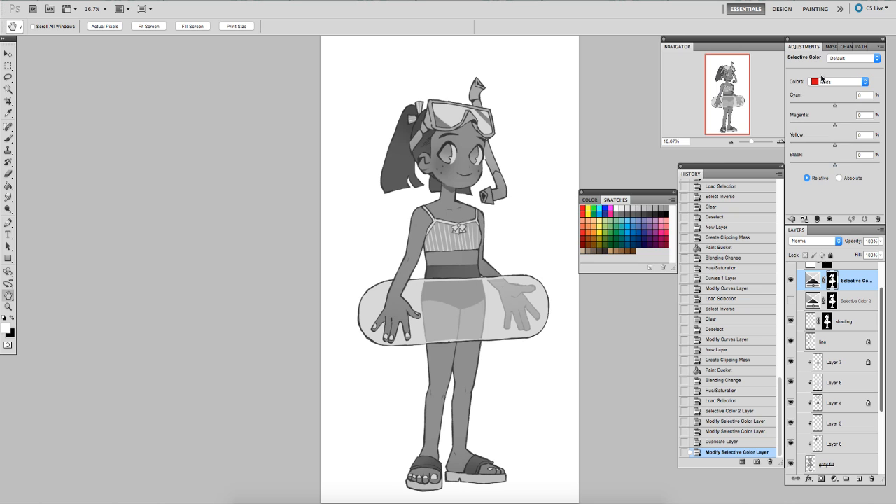
- Set the copied Selective Color layer's Neutrals to Cyan +40, Magenta -19 and Yellow -41
click(840, 82)
click(834, 142)
drag(816, 144, 815, 144)
drag(838, 107, 825, 122)
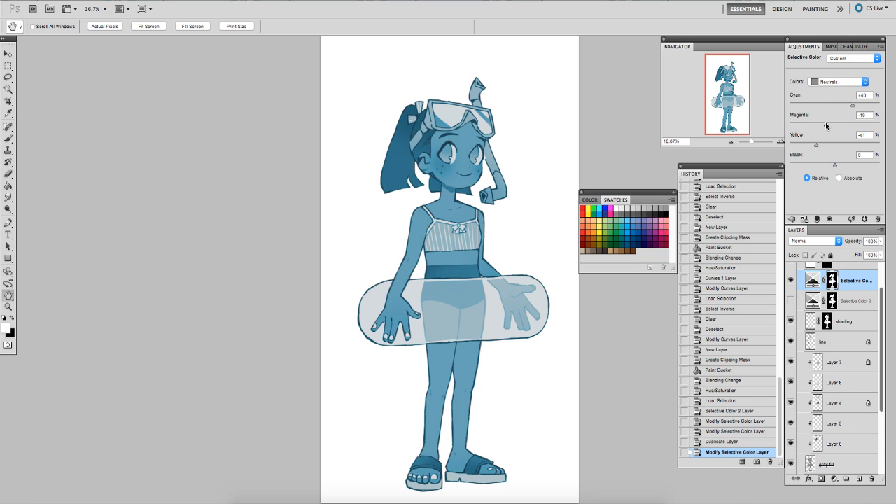
- Set the copied Selective Color layer's Blacks to Magenta -14 and Yellow -29
click(832, 83)
click(833, 90)
drag(834, 144, 826, 127)
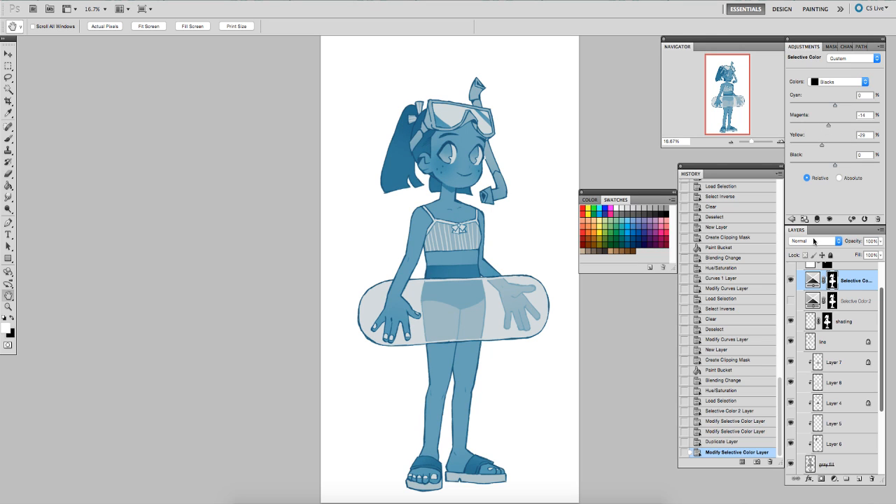
- Compare the character with and without the blue Selective Color copy and the original Selective Color 2 adjustment
click(790, 282)
click(790, 281)
scroll(794, 287, up, 2)
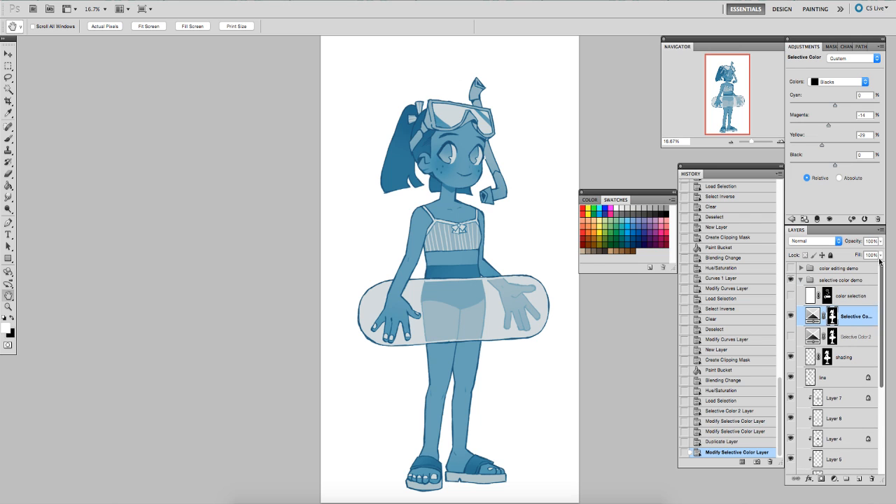
click(791, 318)
click(791, 318)
click(790, 317)
click(791, 336)
click(792, 336)
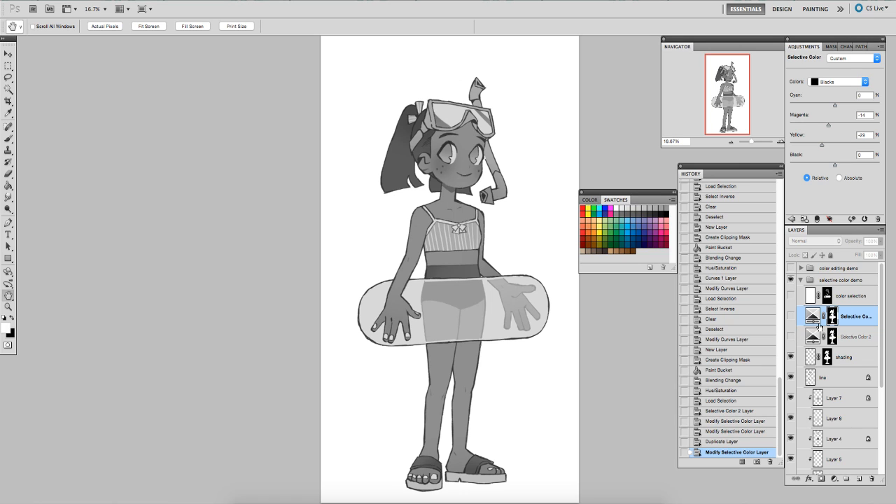
click(790, 317)
click(791, 317)
click(791, 317)
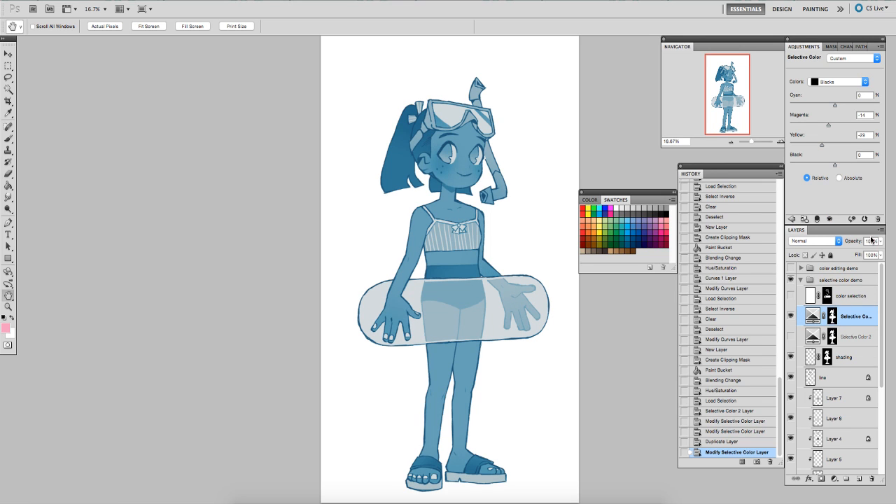
- Set the Black value of the copied Selective Color layer's Whites to -10
click(833, 83)
click(833, 65)
click(825, 81)
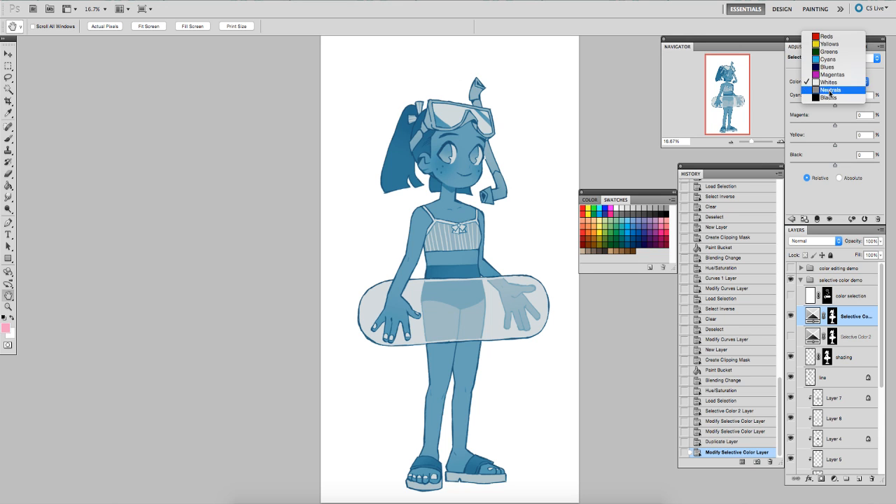
click(832, 159)
mouse_move(834, 164)
mouse_down()
mouse_move(787, 161)
mouse_move(837, 154)
mouse_up()
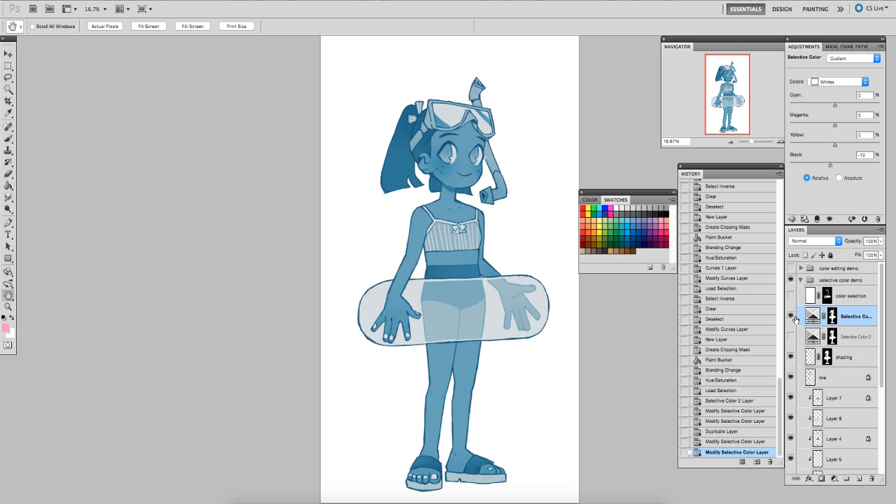
- Switch to the curves demo group and examine its Curves 1 adjustment and the character with and without it
click(800, 280)
click(791, 280)
click(791, 291)
click(801, 291)
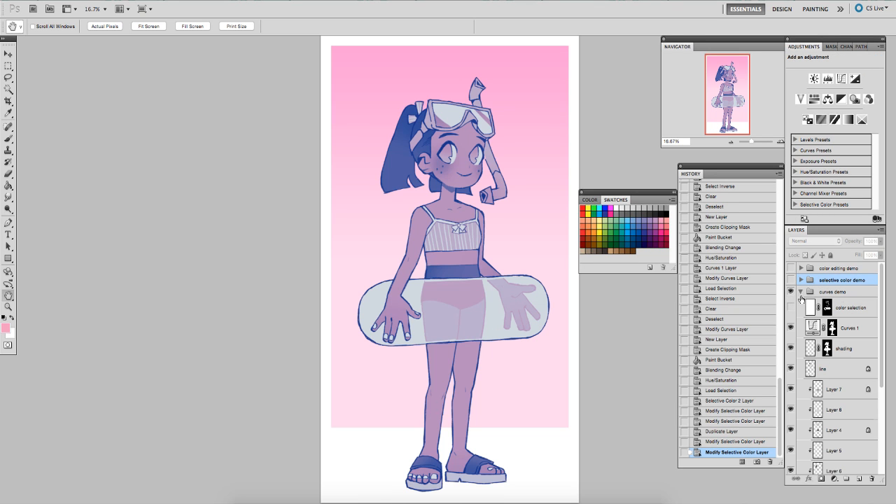
click(849, 327)
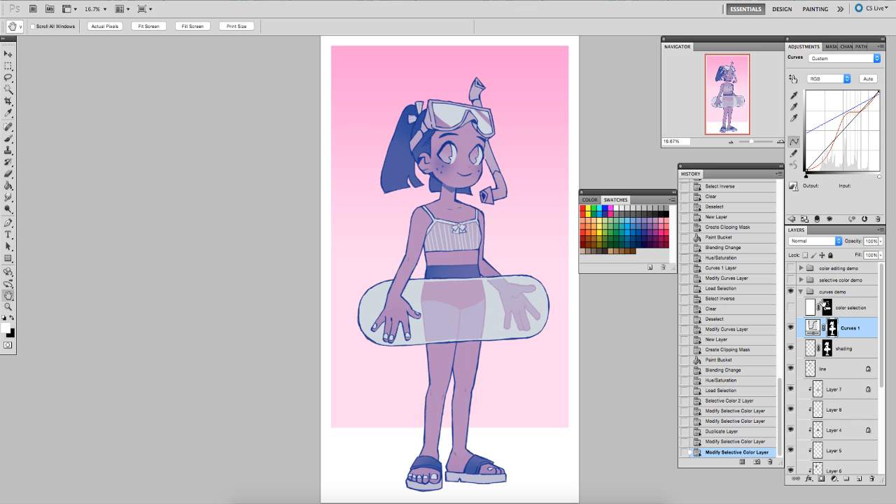
click(791, 329)
click(791, 328)
- Return to the selective color demo group, hiding curves demo, and show Selective Color 2 in place of its blue copy
click(801, 292)
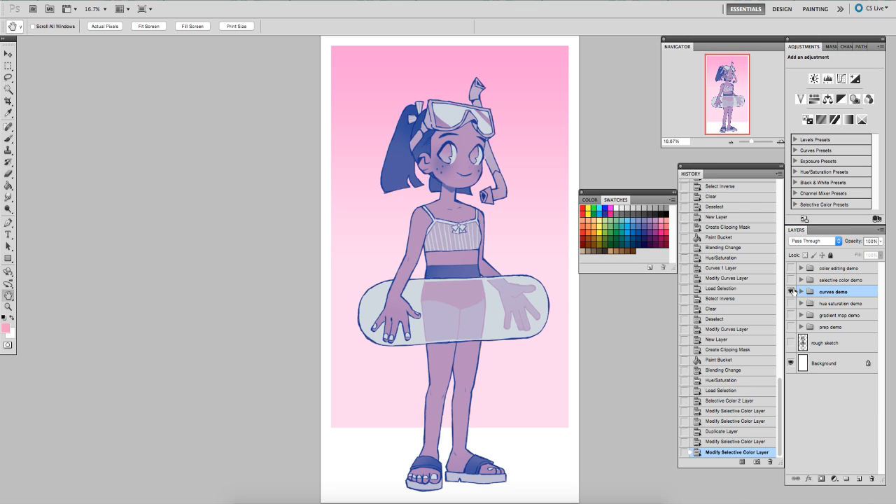
click(790, 291)
click(790, 279)
click(800, 279)
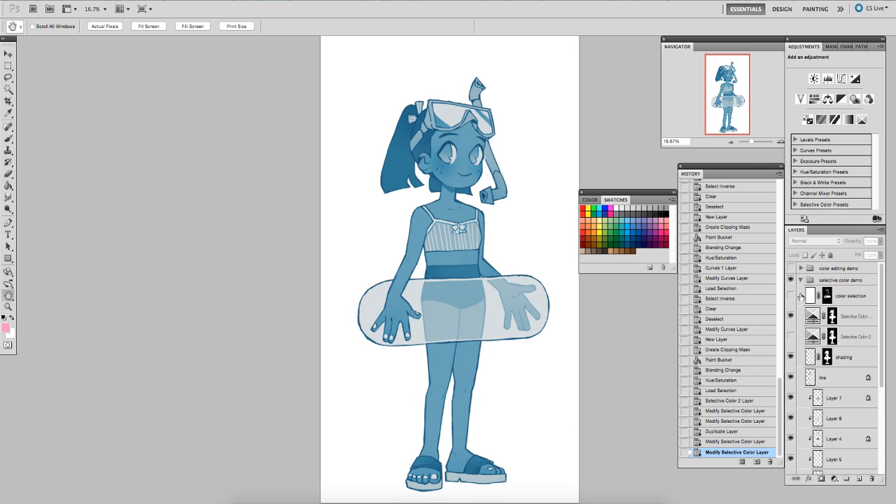
click(792, 316)
click(792, 337)
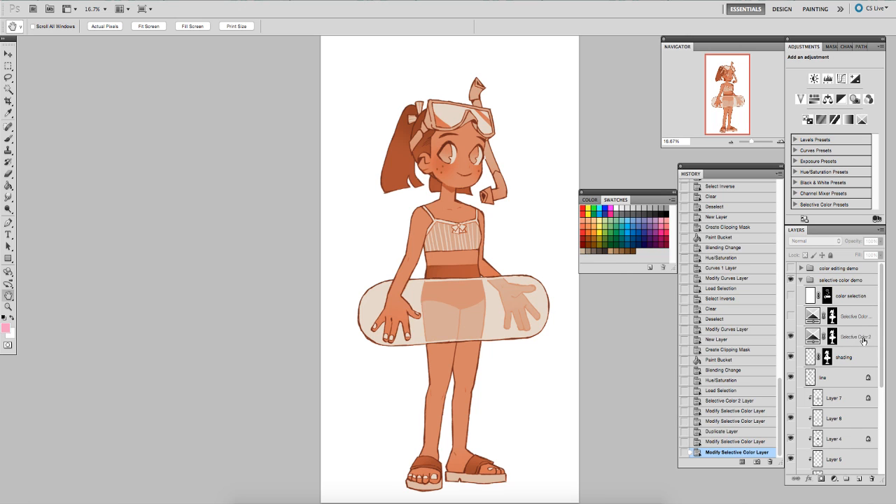
- Show and select the color selection layer in the selective color demo group and lock its transparent pixels
click(790, 295)
click(790, 296)
click(811, 299)
click(790, 295)
click(805, 256)
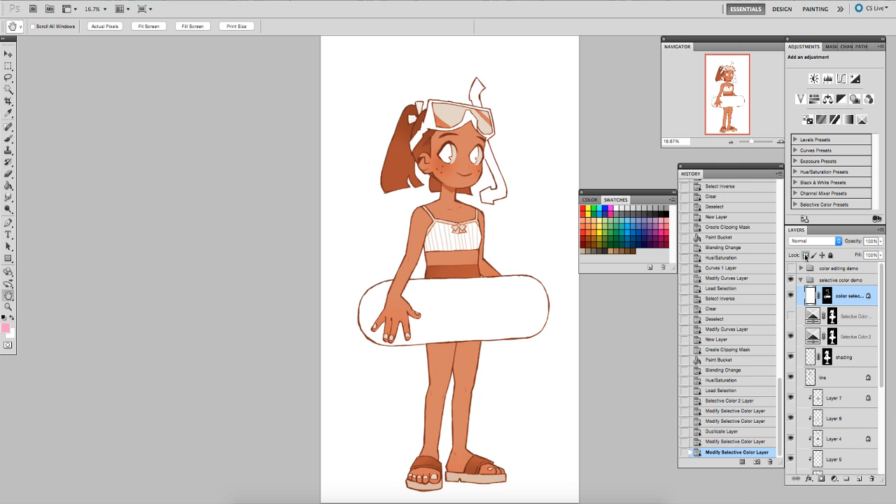
- Fill the color selection layer with light green and set its blending mode to Hard Light
click(606, 218)
key(g)
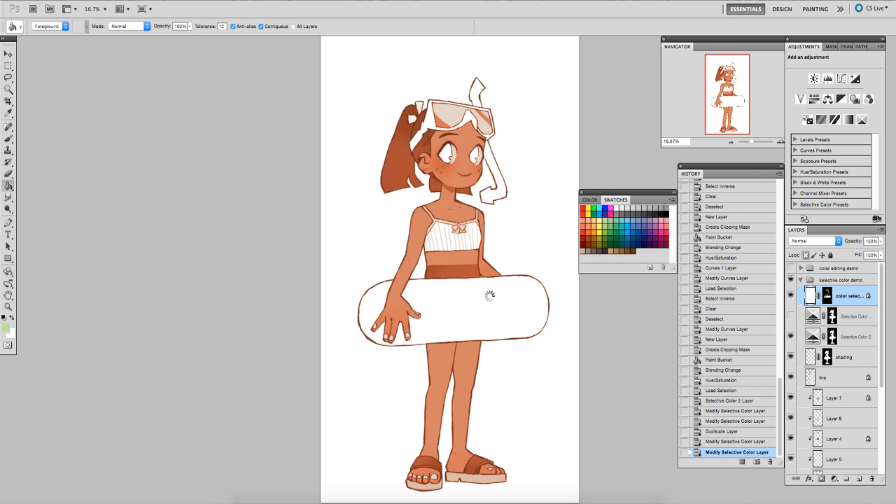
click(479, 297)
click(812, 241)
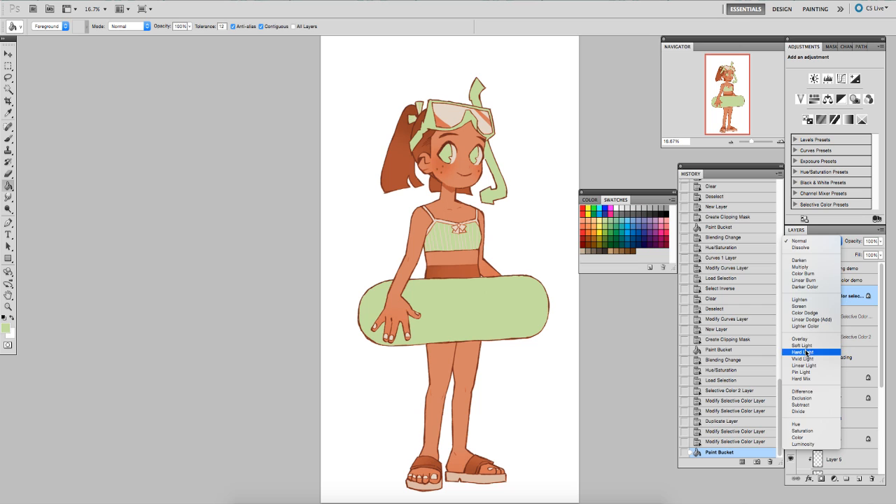
click(801, 311)
- Darken the color selection layer and shift its hue to a deeper, cooler green with Hue/Saturation
key(ctrl+u)
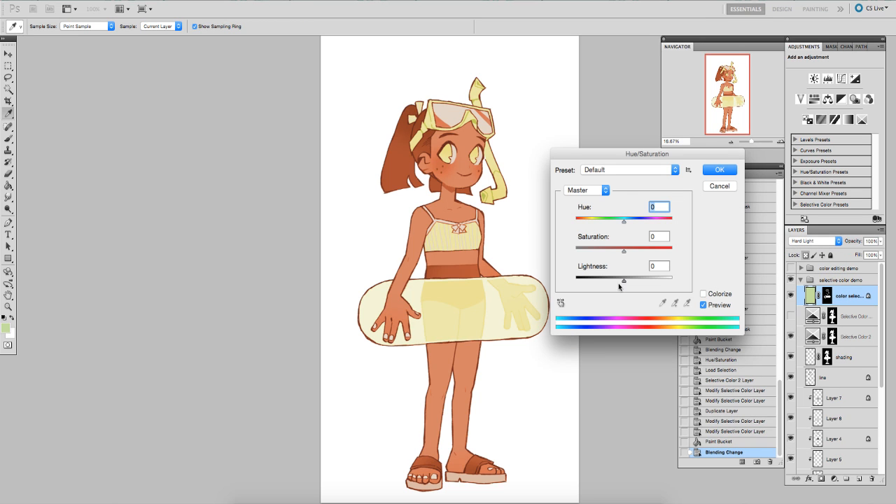
drag(623, 281, 603, 283)
drag(623, 223, 650, 224)
key(Return)
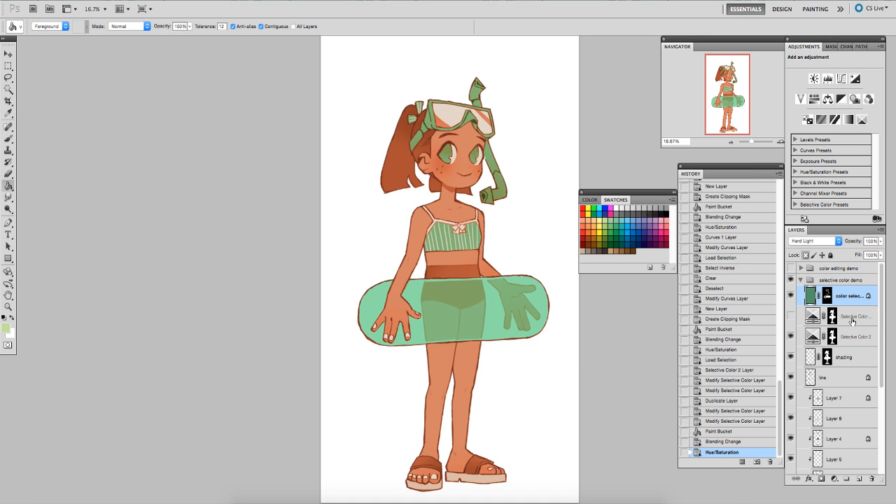
- Show the bg layer of the selective color demo group and add a new layer clipped to it
drag(880, 304, 879, 367)
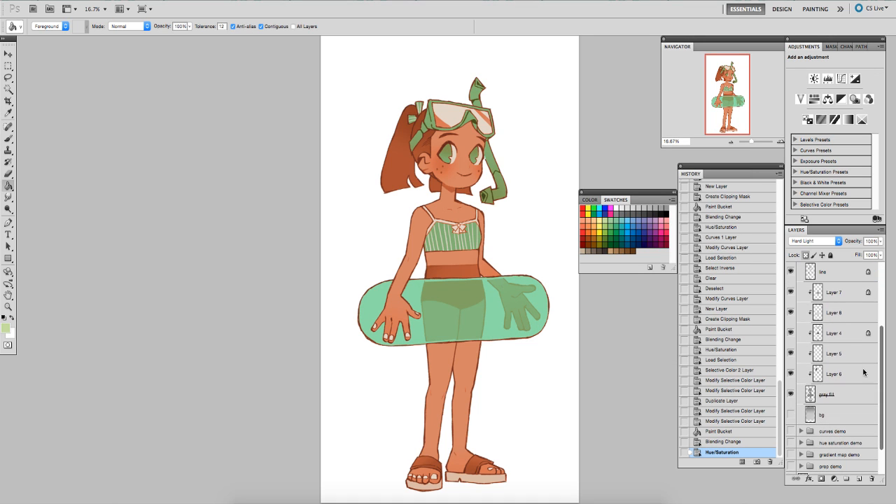
click(792, 415)
click(824, 415)
click(858, 477)
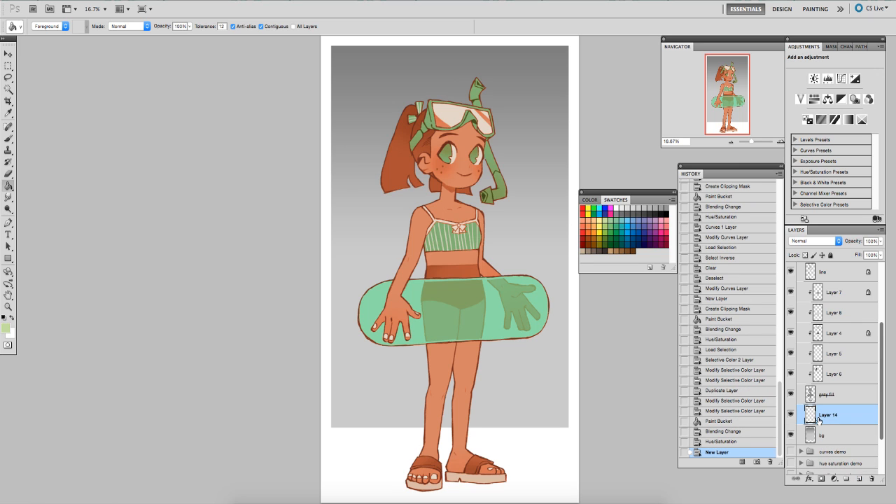
alt+click(817, 421)
- Fill the clipped background layer with orange and set its blending mode to Hard Light
click(590, 225)
click(526, 207)
key(ctrl+u)
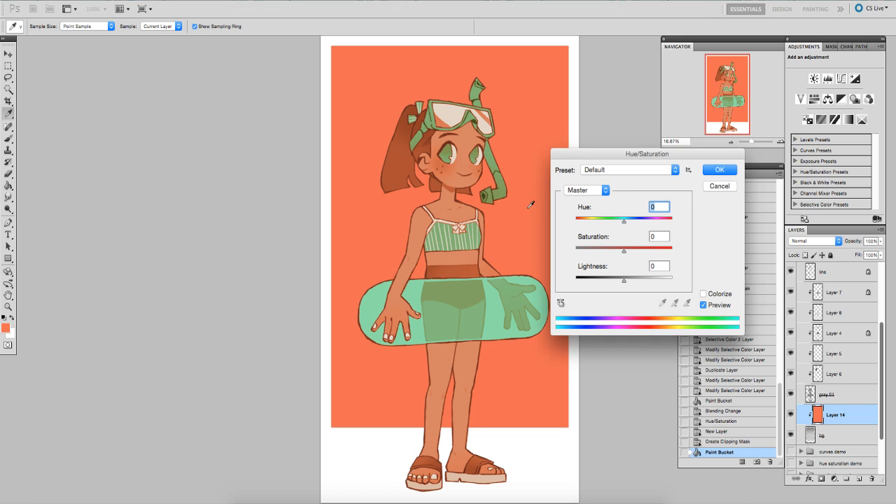
click(711, 184)
click(812, 241)
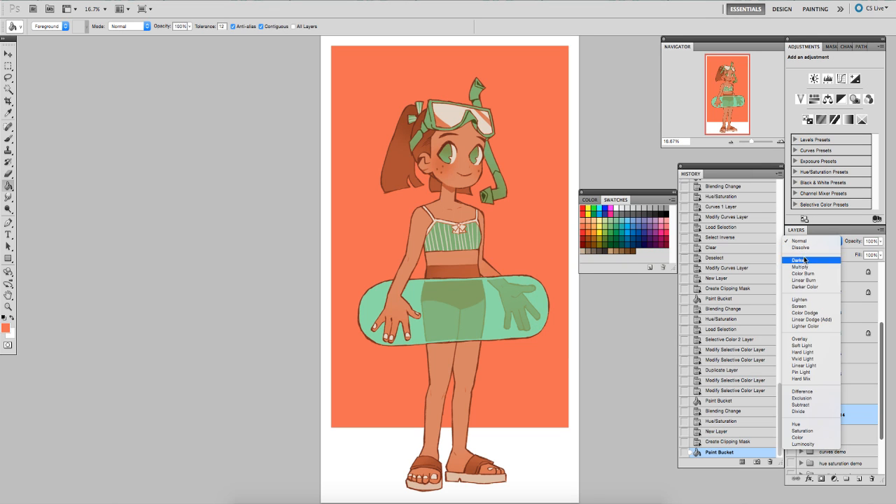
click(802, 322)
- Adjust the orange background layer with Hue/Saturation: Hue +9, Saturation +13 and Lightness +8
key(ctrl+u)
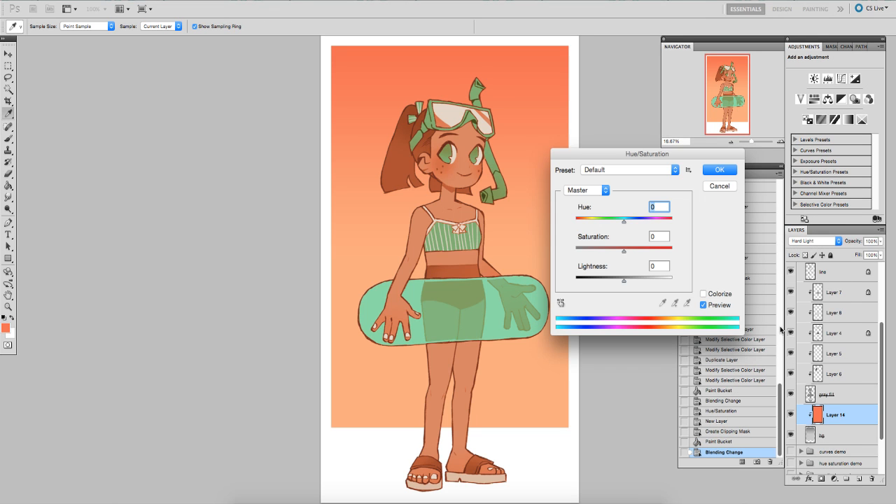
mouse_move(623, 221)
mouse_down()
mouse_move(602, 221)
mouse_move(628, 226)
mouse_up()
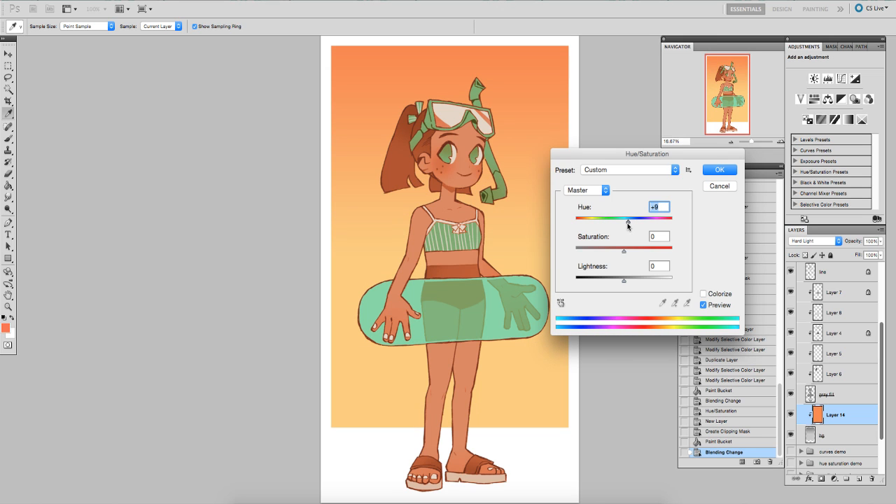
mouse_move(623, 278)
mouse_down()
mouse_move(636, 280)
mouse_move(627, 282)
mouse_up()
drag(624, 251, 631, 253)
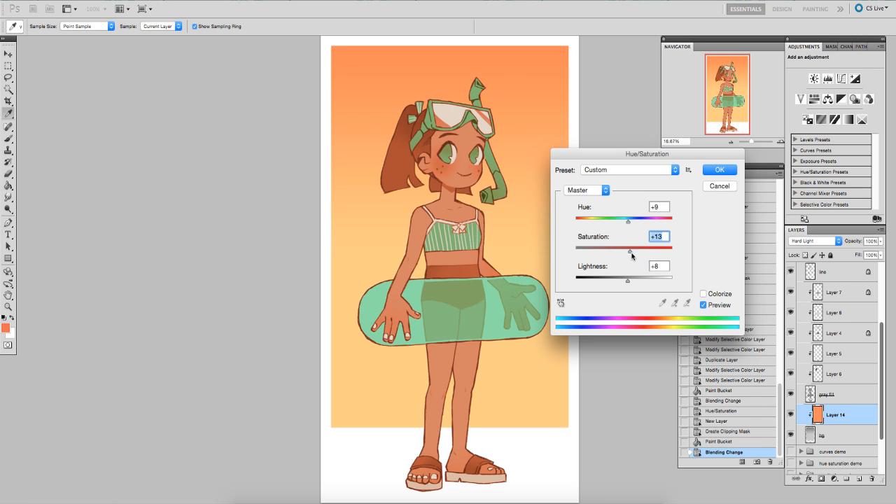
key(Return)
- In the Selective Color 2 adjustment, set the Reds to Cyan +2 and the Neutrals to Cyan -82
drag(881, 328, 880, 273)
click(850, 337)
click(840, 82)
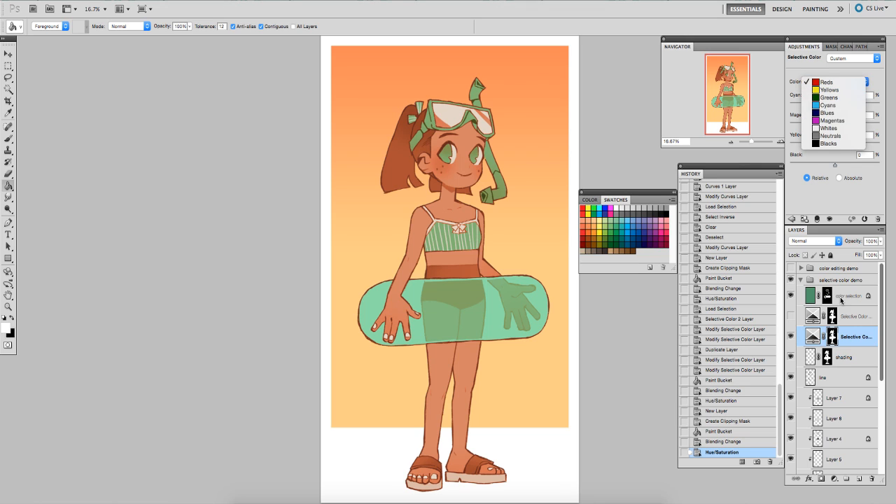
click(825, 82)
mouse_move(835, 103)
mouse_down()
mouse_move(809, 106)
mouse_move(835, 105)
mouse_up()
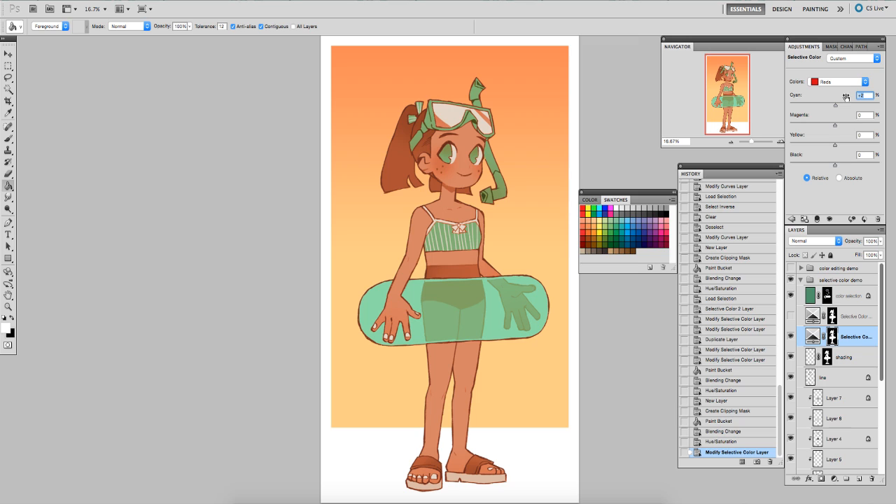
click(849, 83)
click(843, 142)
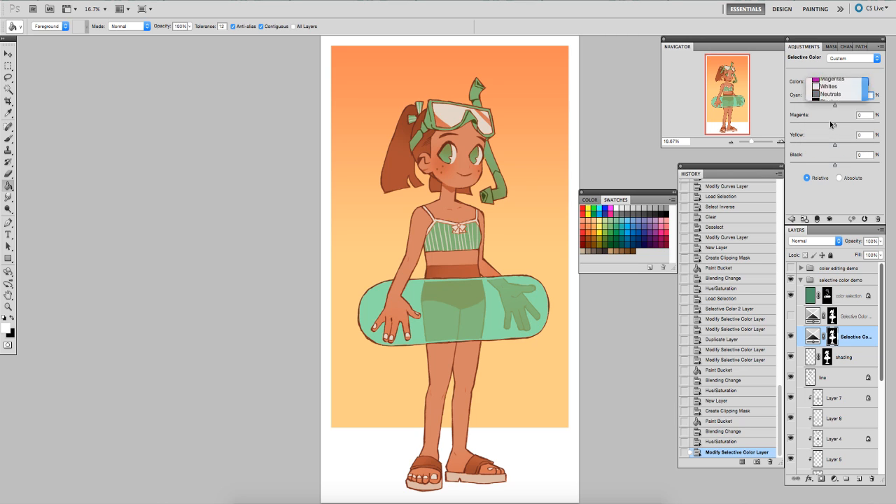
drag(802, 105, 799, 107)
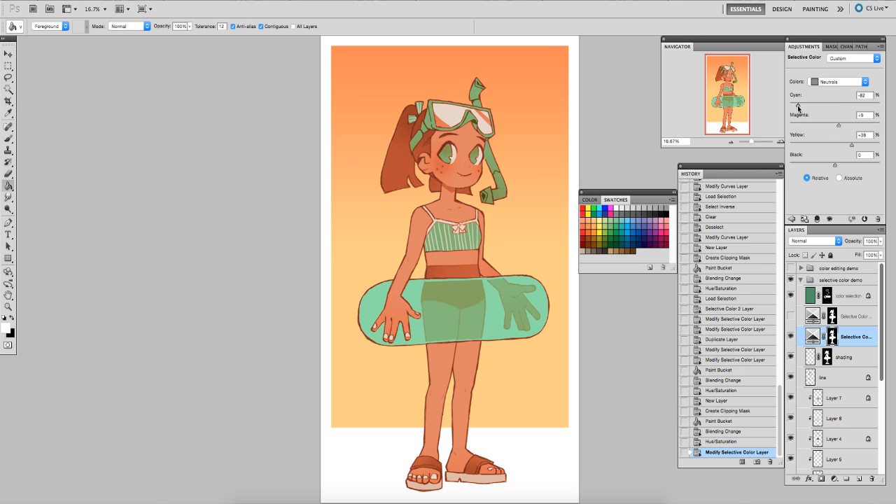
- Set the Selective Color 2 adjustment's Blacks to Cyan -29, Magenta +12 and Yellow -23
click(843, 82)
click(827, 92)
mouse_move(834, 107)
mouse_down()
mouse_move(805, 111)
mouse_move(819, 110)
mouse_up()
drag(834, 144, 839, 124)
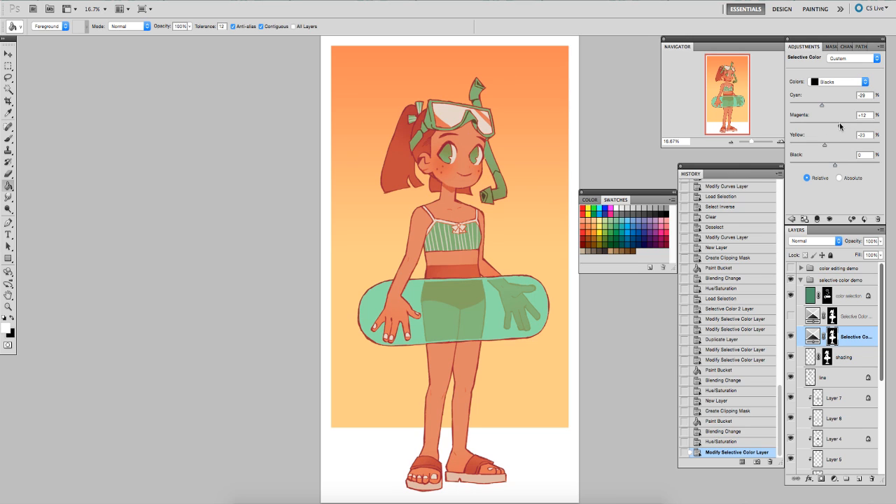
- Collapse and hide the selective color demo group, and reveal the gradient map, hue saturation, curves and selective color demos in turn
click(801, 281)
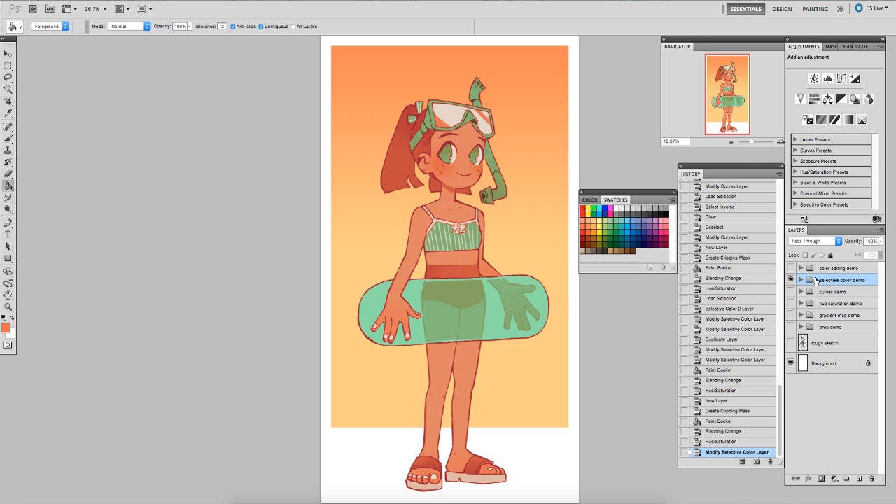
click(791, 279)
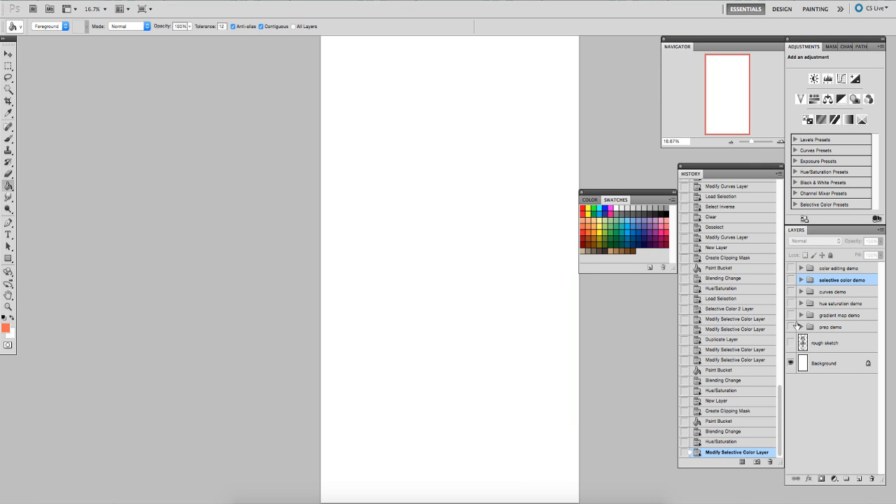
click(791, 315)
click(790, 303)
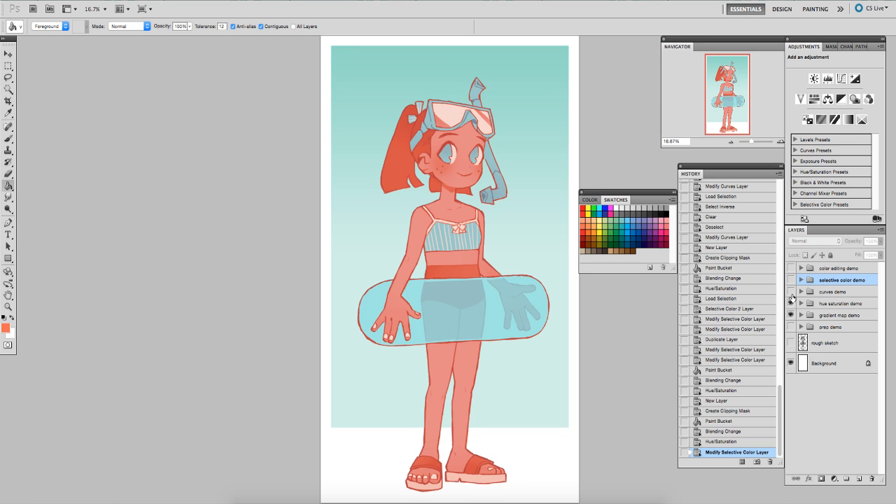
click(790, 291)
click(791, 279)
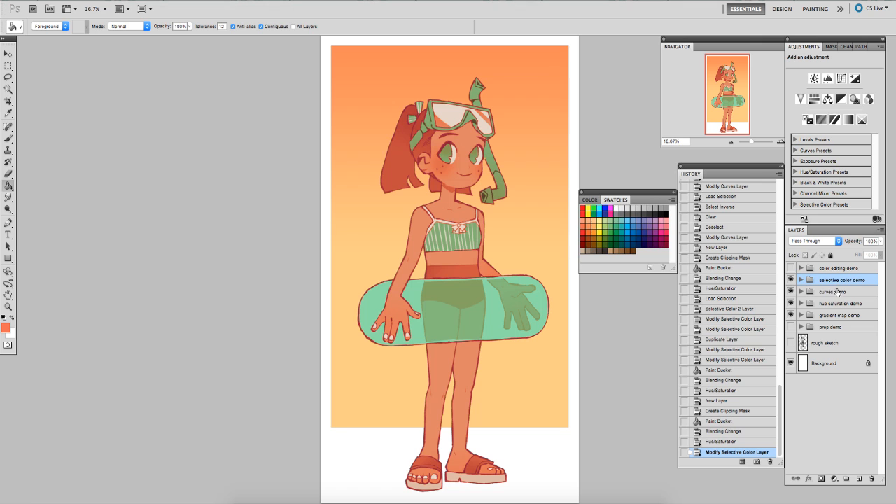
- Hide the selective color, curves, hue saturation and gradient map demo groups, then show and expand color editing demo and select its line layer
click(790, 280)
click(790, 302)
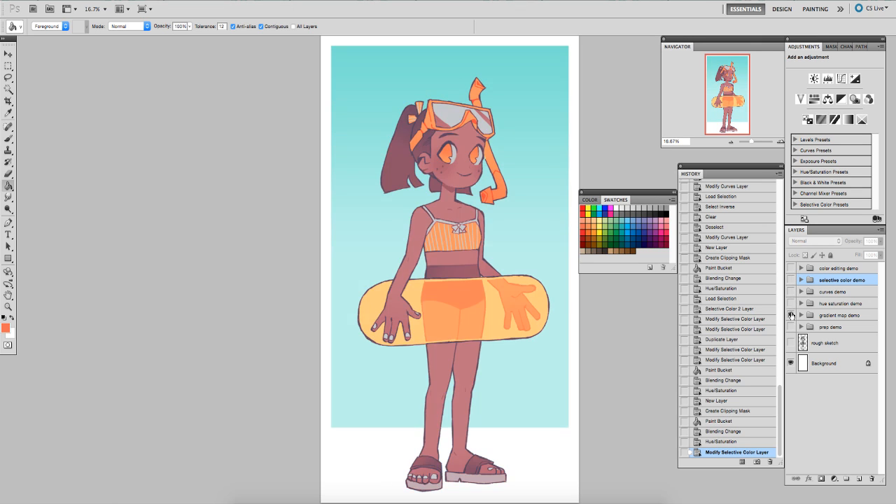
click(791, 315)
click(791, 268)
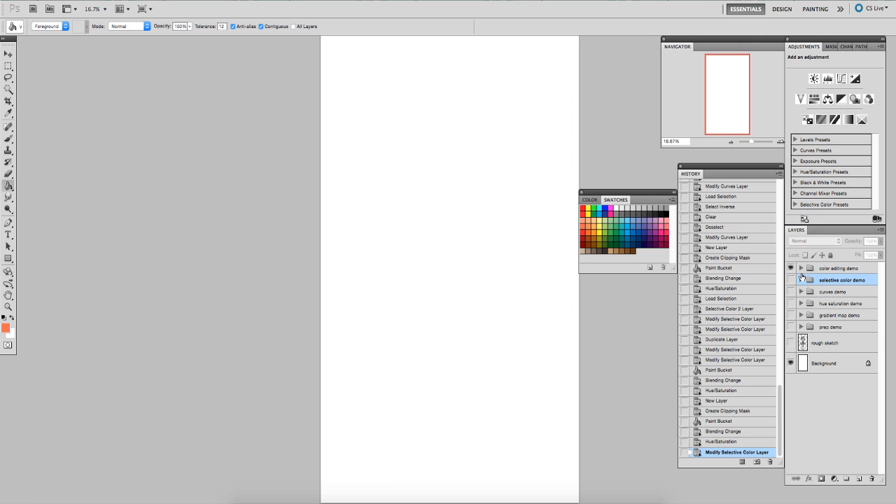
click(801, 268)
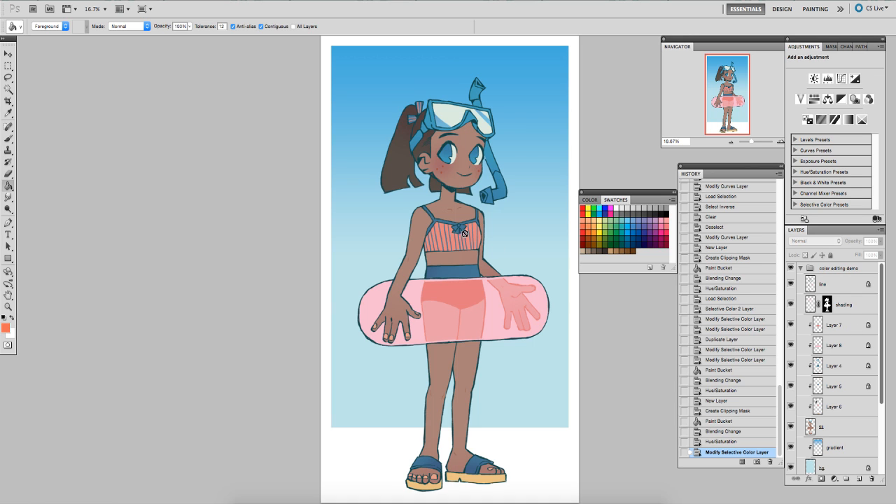
key(h)
mouse_move(455, 283)
mouse_down()
mouse_move(468, 256)
mouse_move(471, 293)
mouse_move(470, 264)
mouse_move(469, 284)
mouse_up()
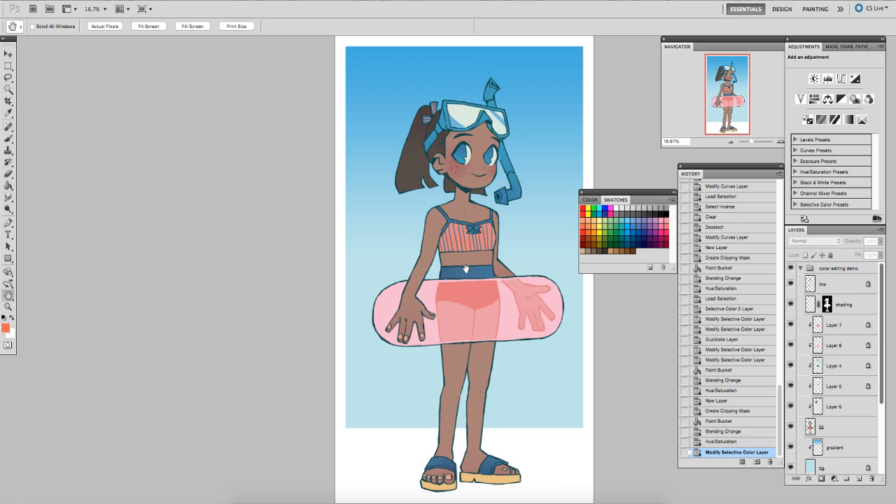
click(821, 292)
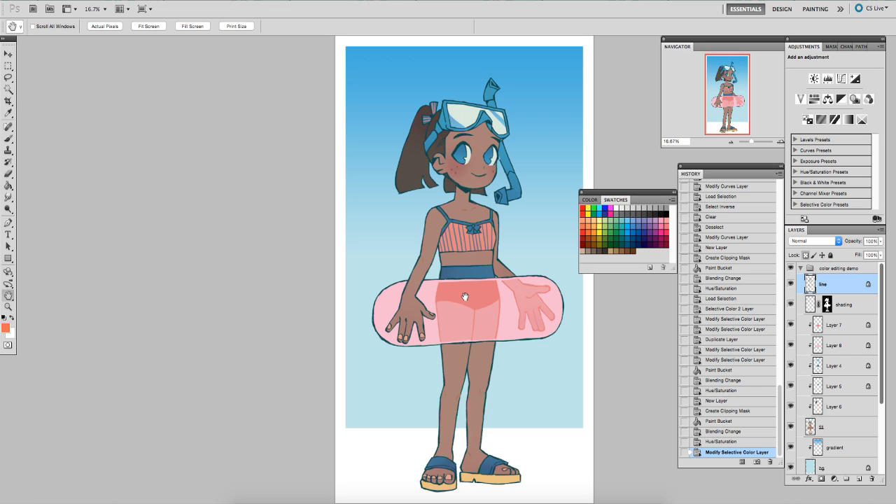
drag(447, 275, 439, 276)
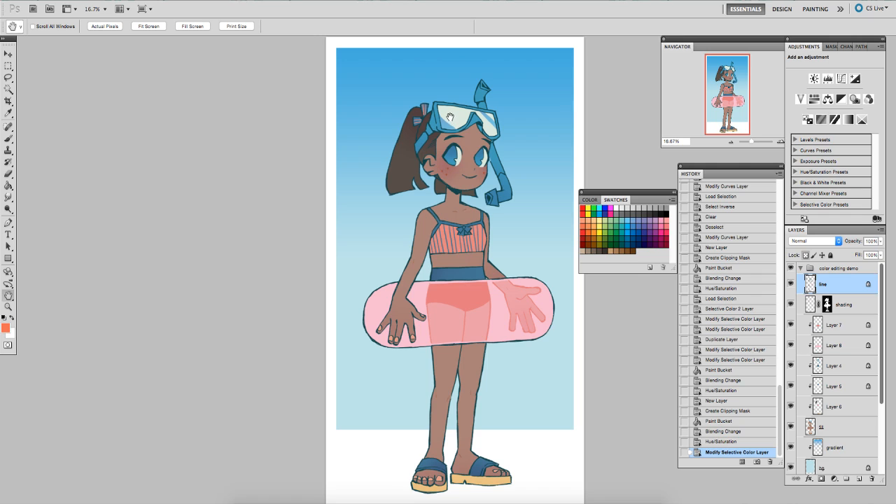
click(862, 305)
click(855, 283)
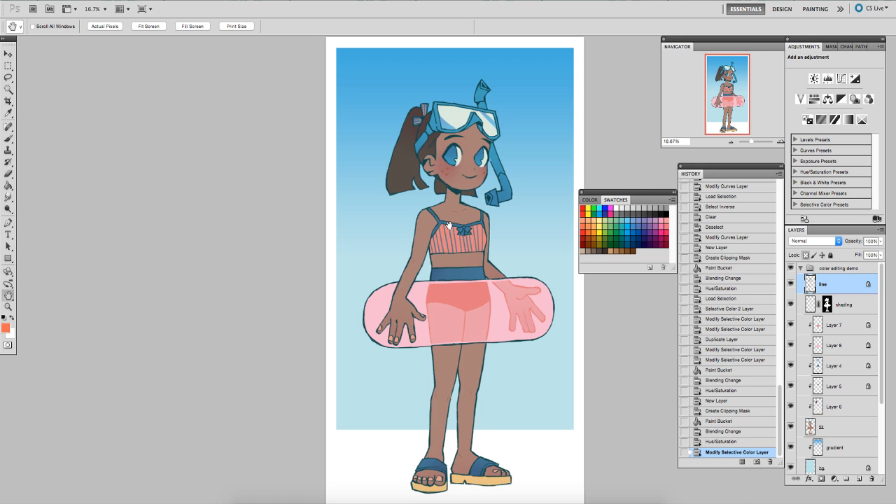
- Compare the color editing demo with the gradient map and hue saturation demos, and reopen the color editing group at its line layer
click(799, 269)
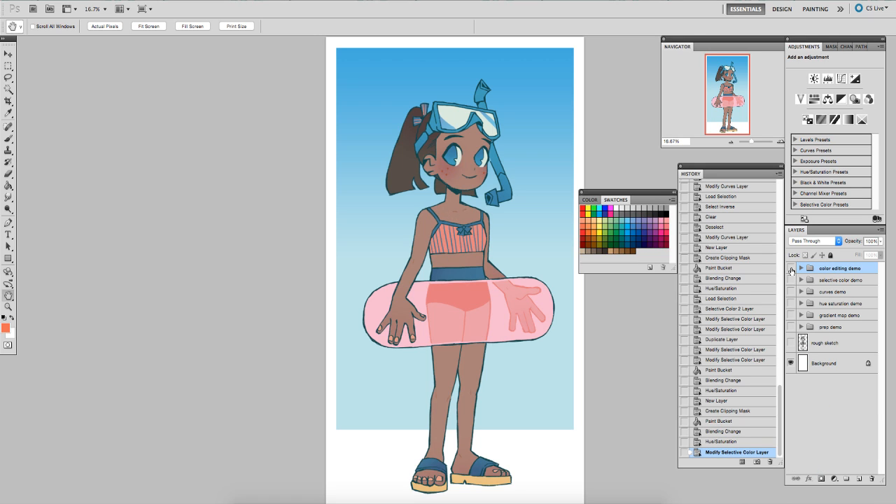
click(790, 269)
click(790, 269)
click(791, 270)
click(791, 316)
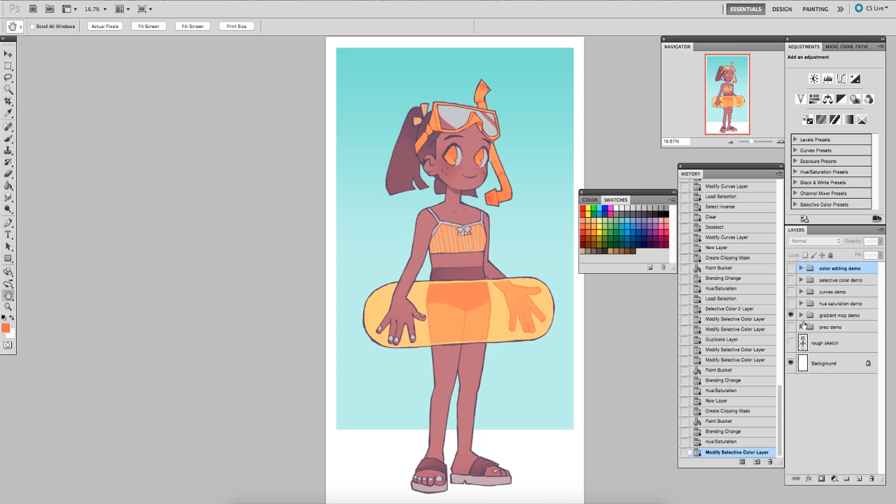
click(791, 303)
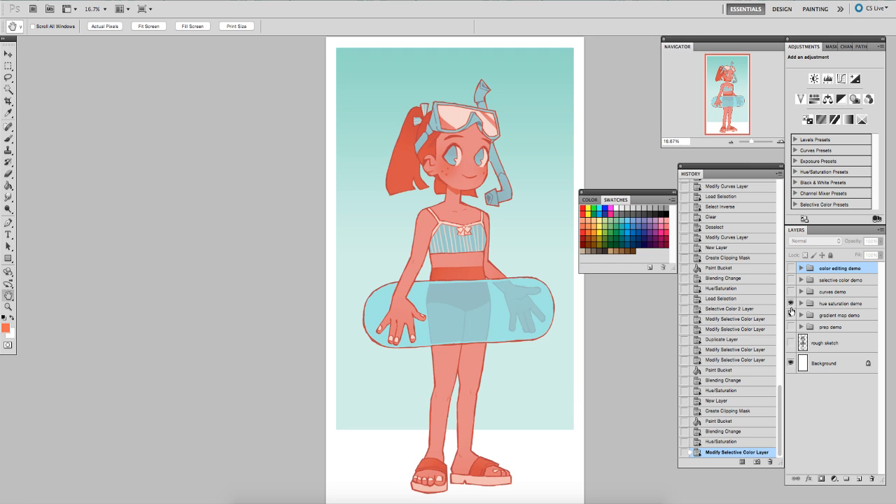
click(790, 306)
click(791, 315)
click(792, 268)
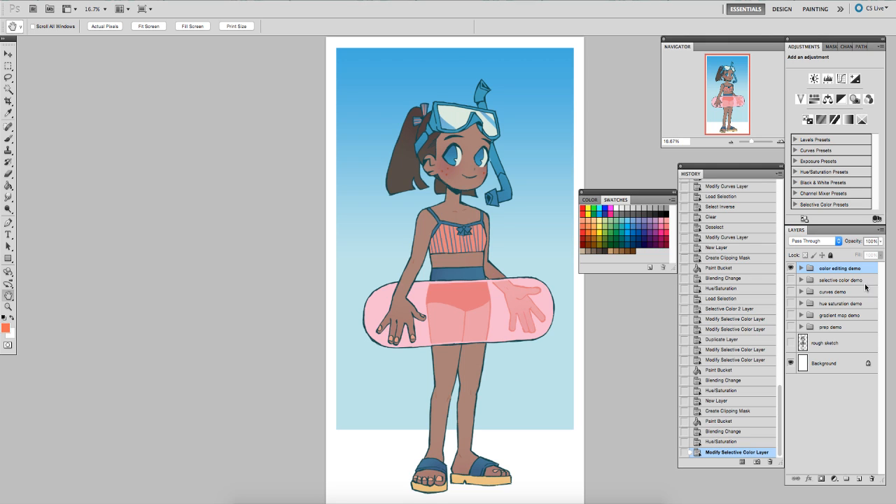
click(801, 269)
click(826, 284)
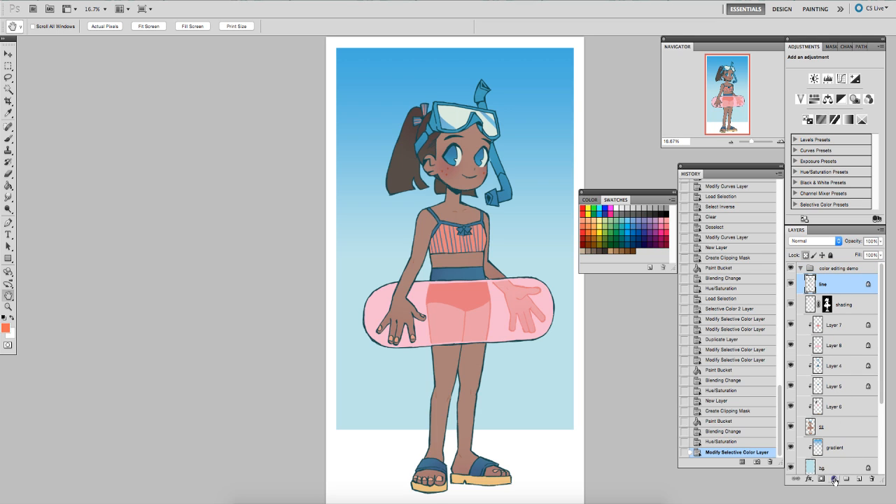
- Load the shading mask as a selection and add a Hue/Saturation adjustment limited to the character, with Colorize enabled
ctrl+click(827, 307)
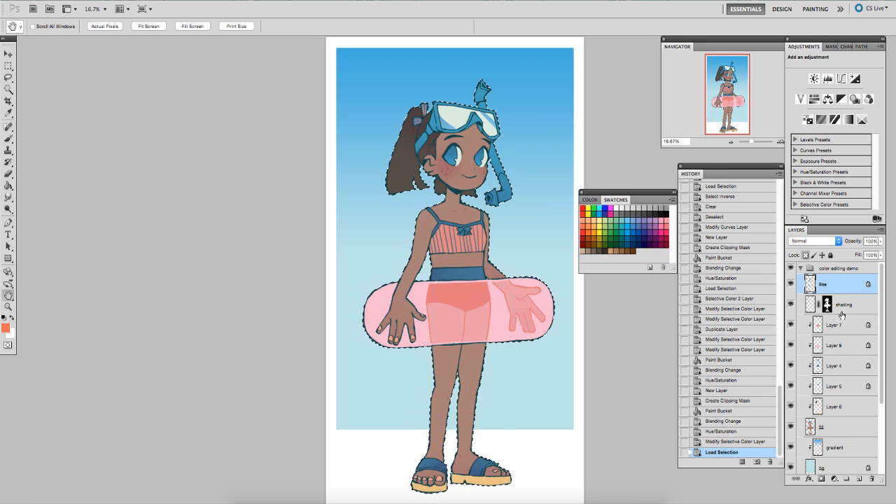
click(834, 478)
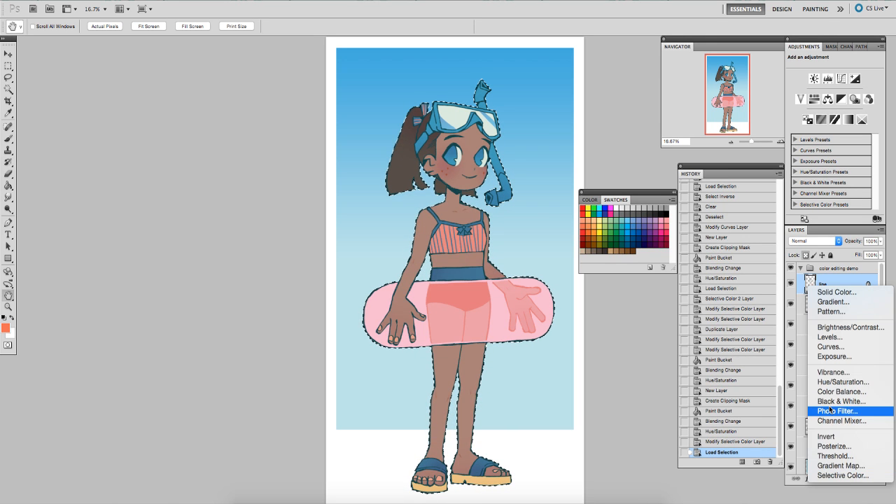
click(843, 381)
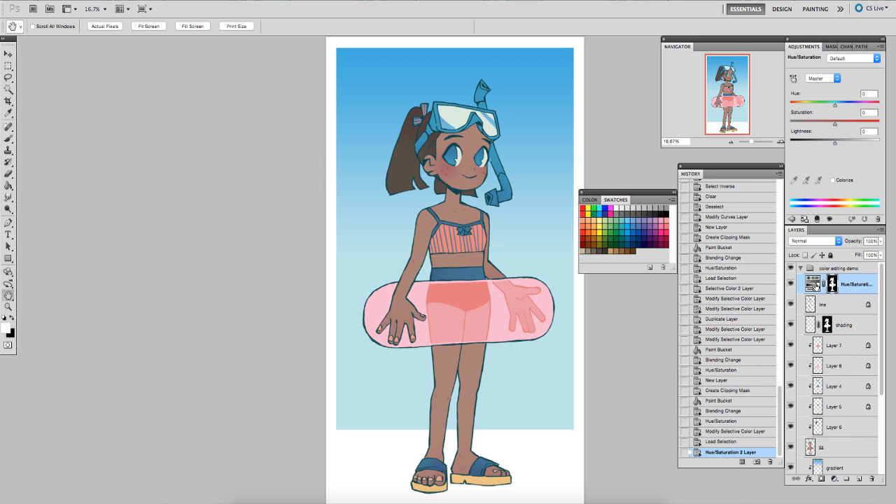
click(832, 180)
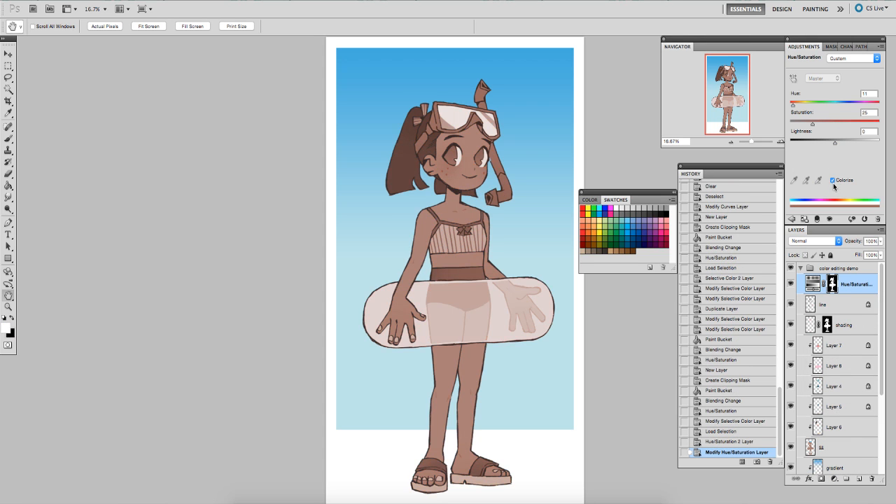
- Set the colorized Hue/Saturation adjustment to Hue 26, Saturation 47 and Lightness +12, comparing the character with and without it
click(792, 284)
click(791, 284)
click(794, 284)
click(793, 284)
drag(834, 143, 795, 106)
click(845, 282)
click(794, 285)
click(794, 284)
- Try different opacity and blend mode settings, including Hard Light, on the colorized Hue/Saturation layer
click(880, 241)
drag(880, 247, 857, 250)
click(812, 241)
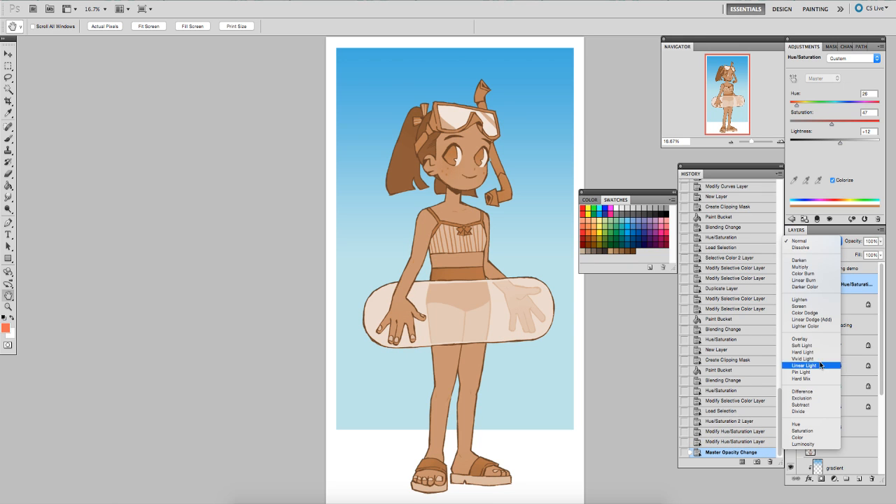
click(804, 352)
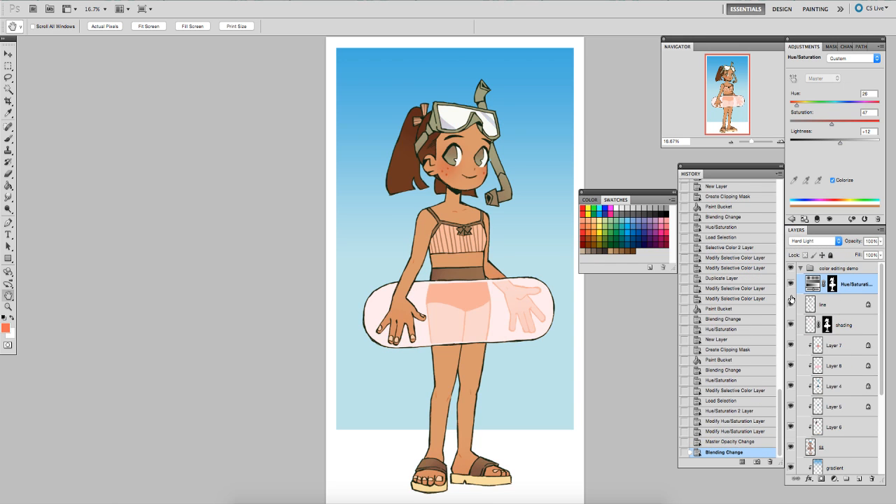
click(803, 242)
click(799, 130)
- Compare the character with and without the Hue/Saturation adjustment, and delete that adjustment layer
click(796, 284)
click(796, 284)
click(792, 286)
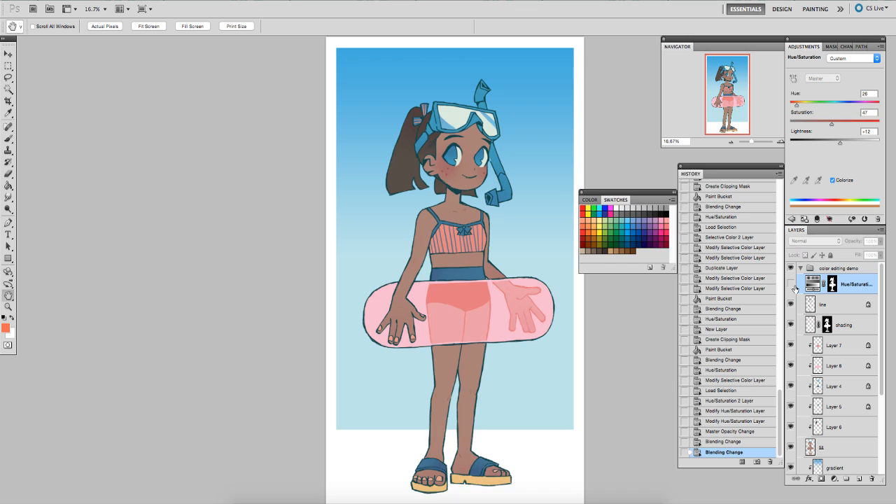
click(793, 288)
click(793, 288)
drag(468, 280, 471, 278)
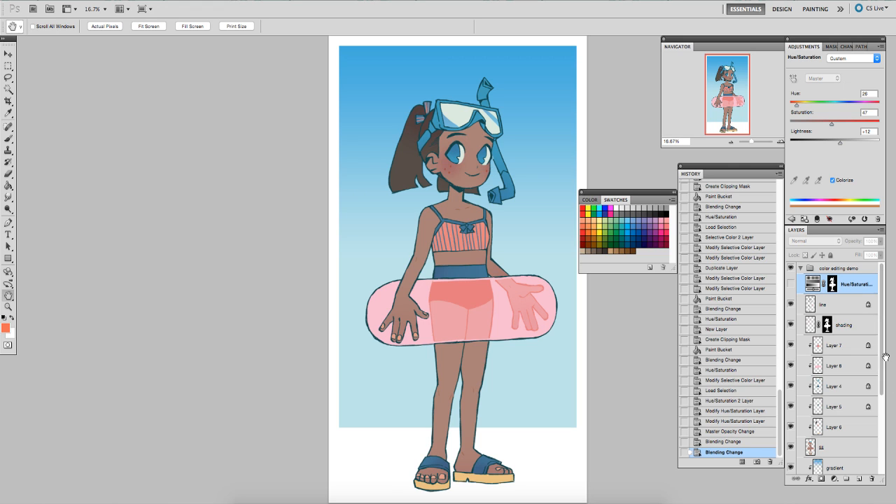
click(871, 479)
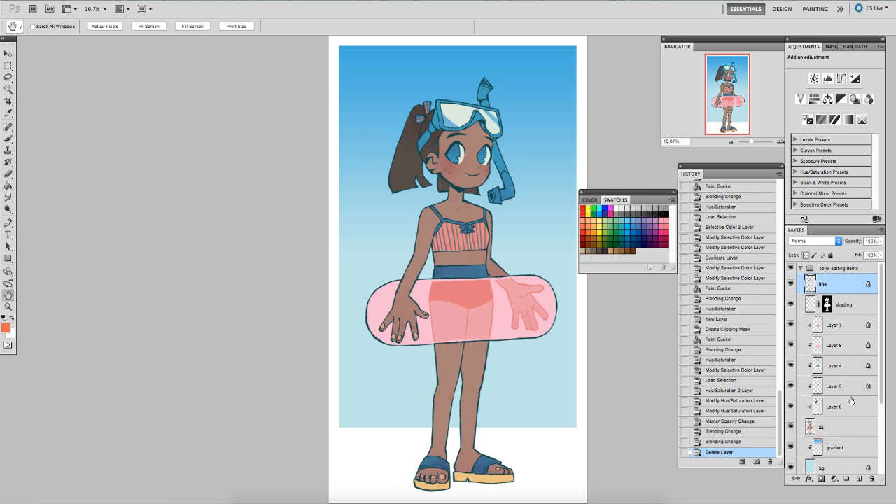
- Add a Selective Color adjustment layer above the line layer in the color editing demo group
click(834, 479)
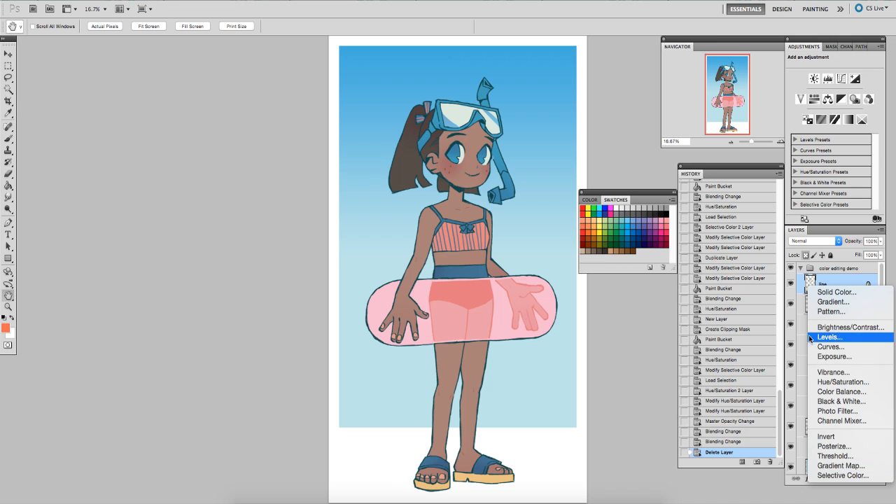
click(823, 475)
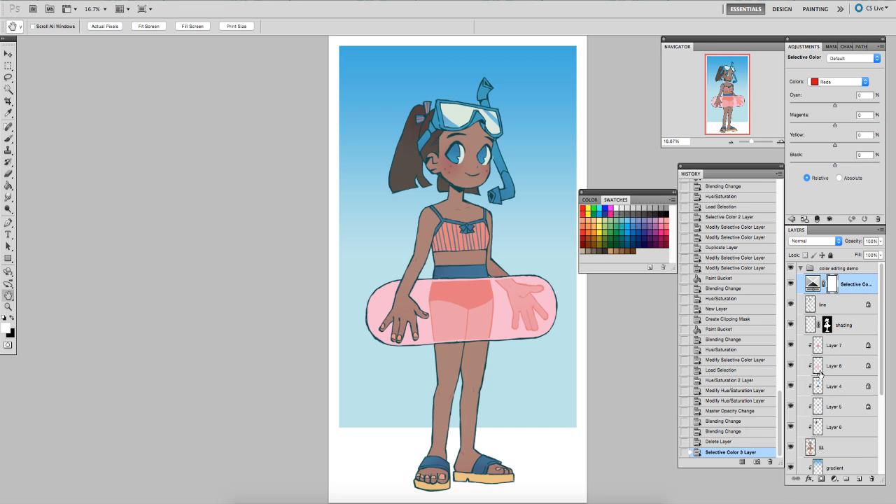
drag(453, 309, 458, 307)
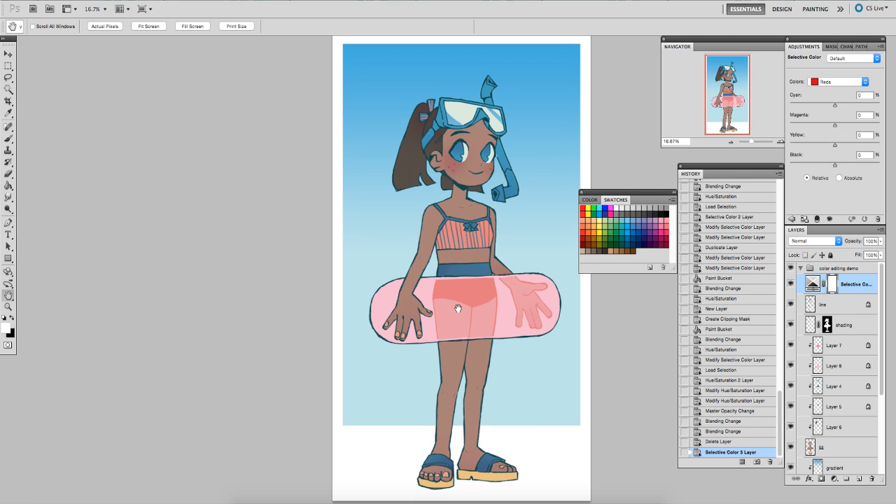
drag(458, 307, 456, 309)
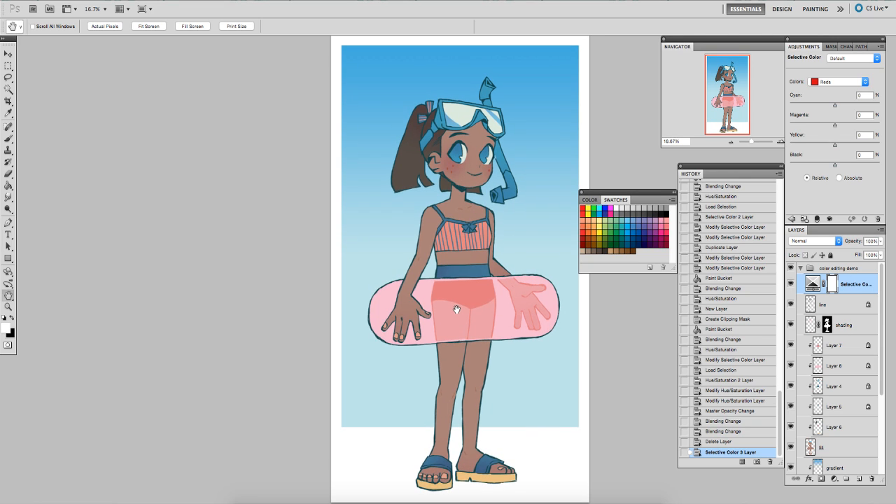
- Set the Selective Color adjustment's Neutrals to Cyan -54, Magenta +11 and Yellow +31
click(825, 86)
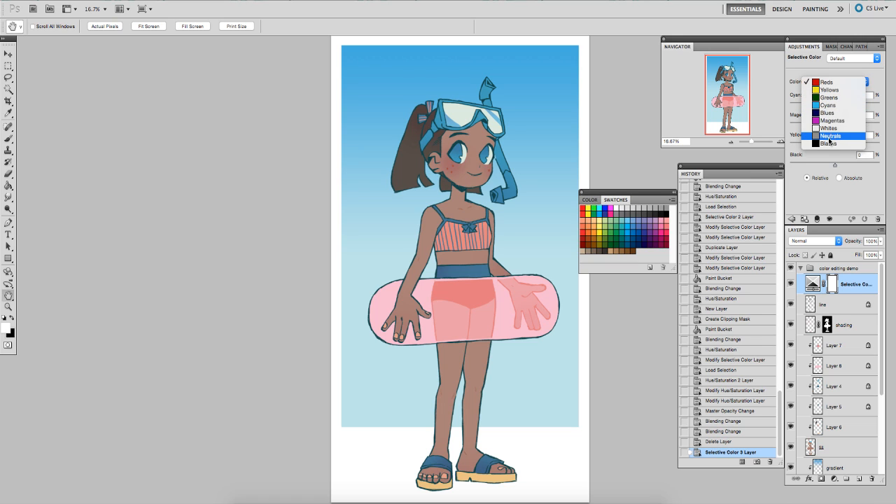
click(829, 137)
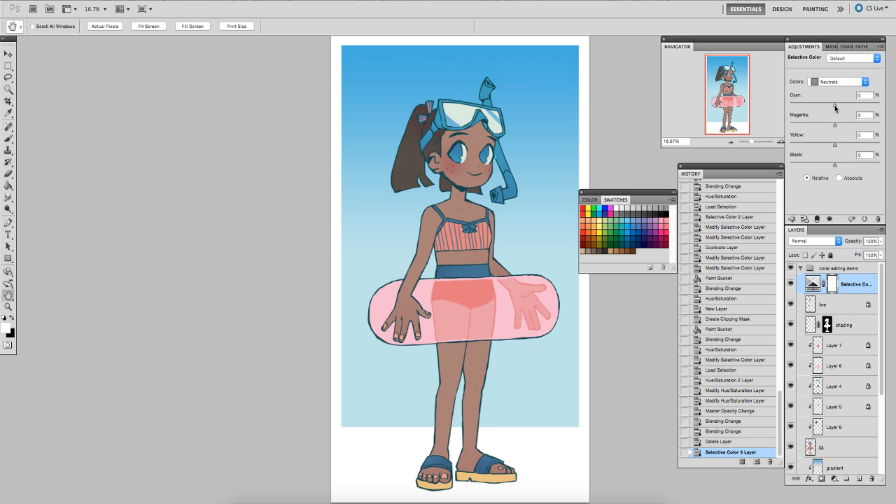
drag(834, 105, 812, 109)
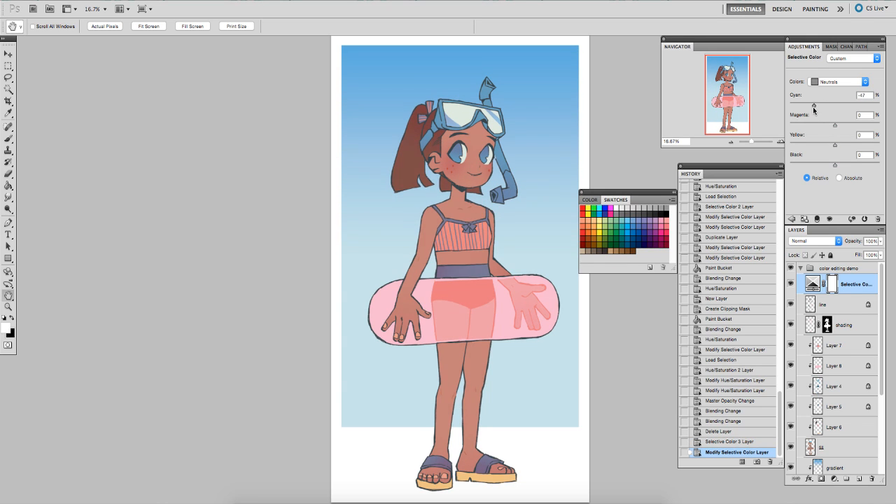
drag(809, 105, 832, 125)
drag(813, 106, 804, 105)
drag(834, 145, 810, 106)
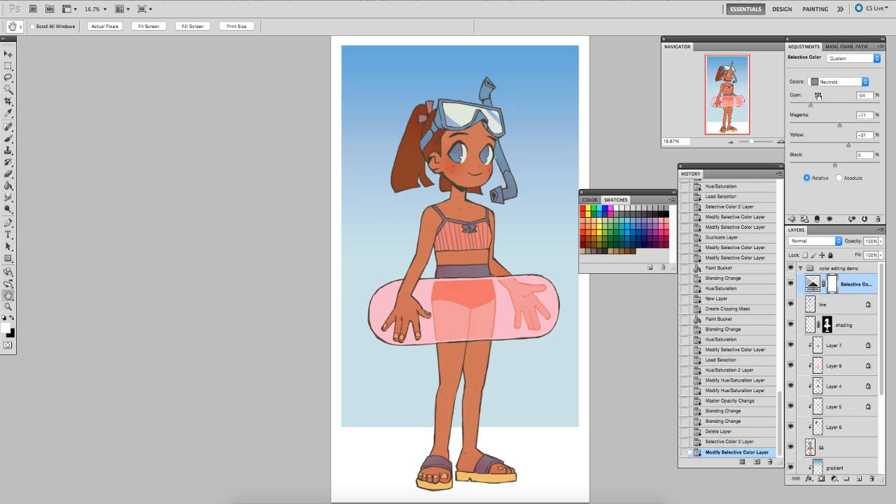
- Refine the Selective Color adjustment's Neutrals with a lower Cyan, Magenta +9 and Yellow +19
click(843, 81)
click(830, 90)
click(833, 81)
click(832, 72)
drag(842, 123, 802, 105)
- Adjust the color sliders for the Selective Color adjustment's Blacks to tint the dark lines and hair toward purple
click(836, 82)
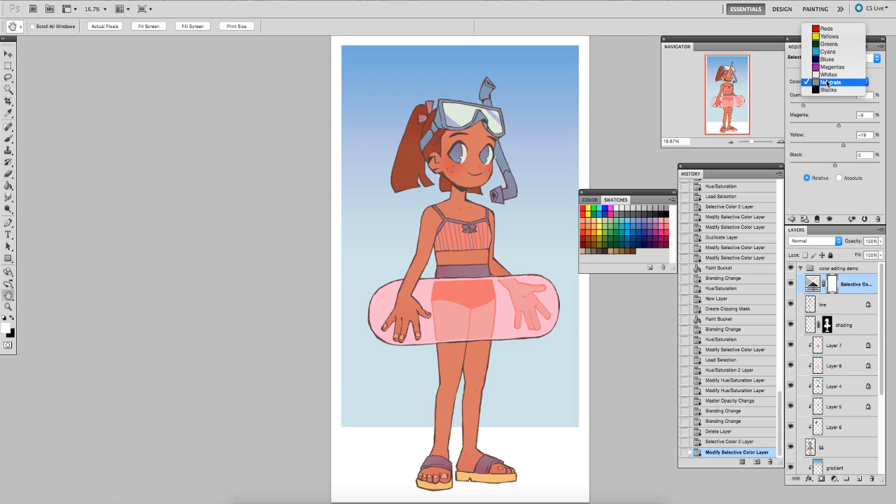
click(832, 92)
drag(834, 145, 853, 106)
drag(813, 145, 822, 128)
- Set the Selective Color adjustment's Whites to Cyan -53, Magenta +27 and Yellow +19
click(826, 85)
click(826, 64)
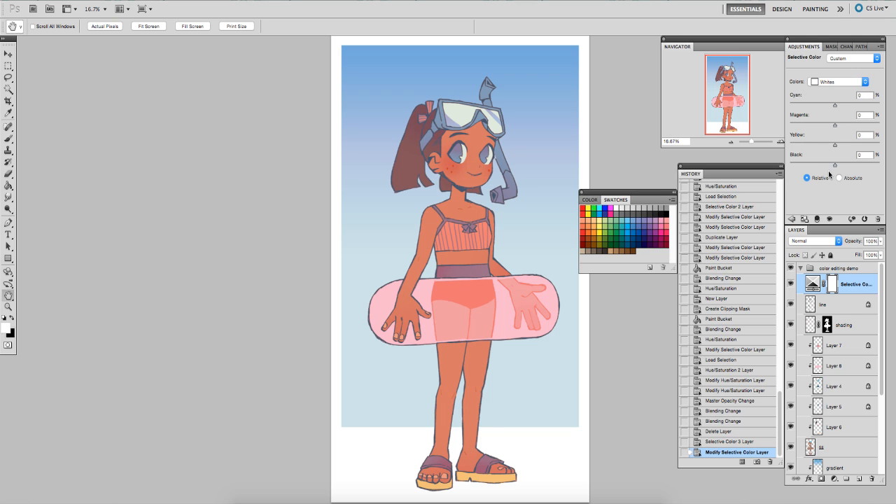
drag(816, 143, 823, 127)
drag(841, 126, 812, 106)
- Toggle the Selective Color adjustment's visibility repeatedly to compare the artwork before and after the color change
click(791, 285)
click(791, 284)
click(791, 285)
click(791, 285)
click(792, 285)
click(792, 284)
click(791, 284)
click(791, 284)
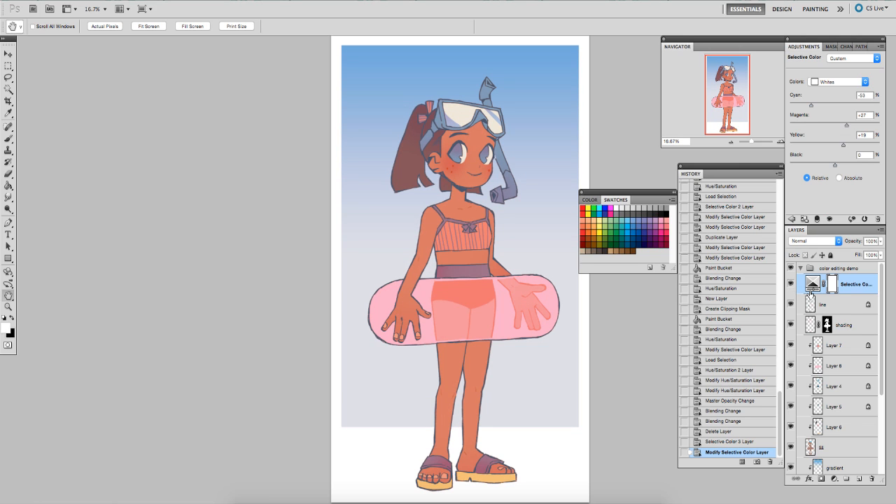
- Add a Curves adjustment layer above the Selective Color layer and place highlight and shadow points on its Blue channel curve
click(834, 475)
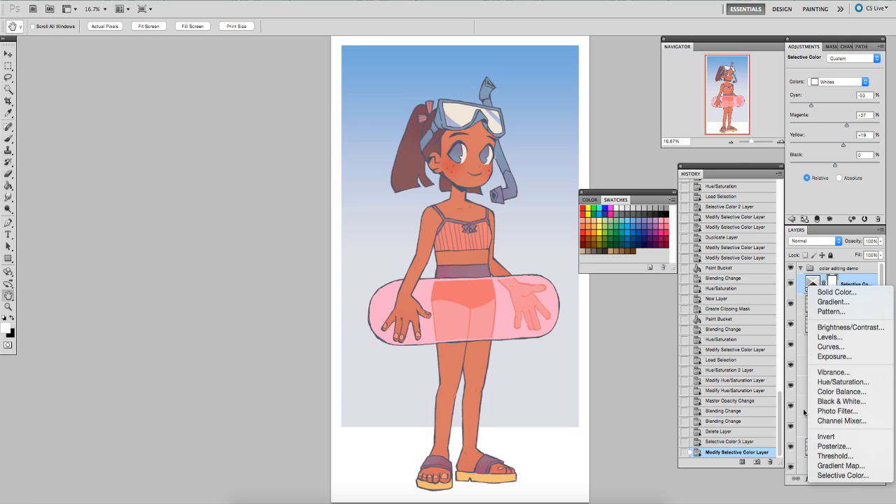
click(831, 346)
click(827, 81)
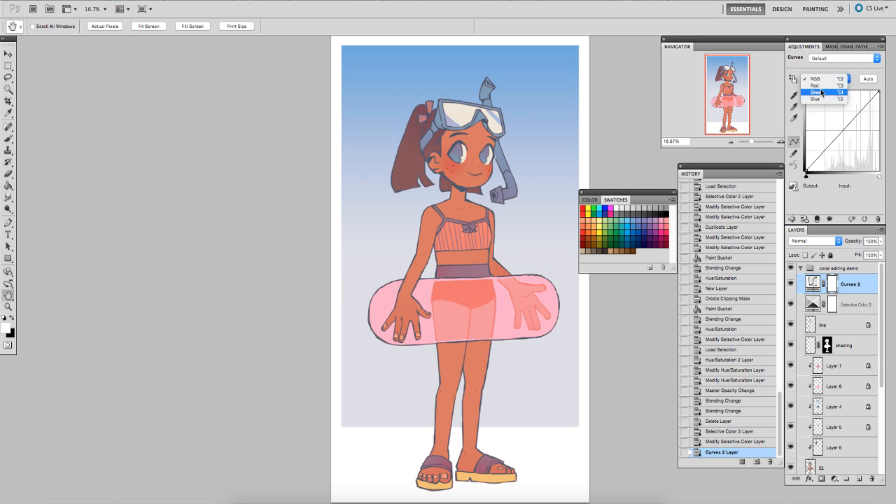
click(819, 99)
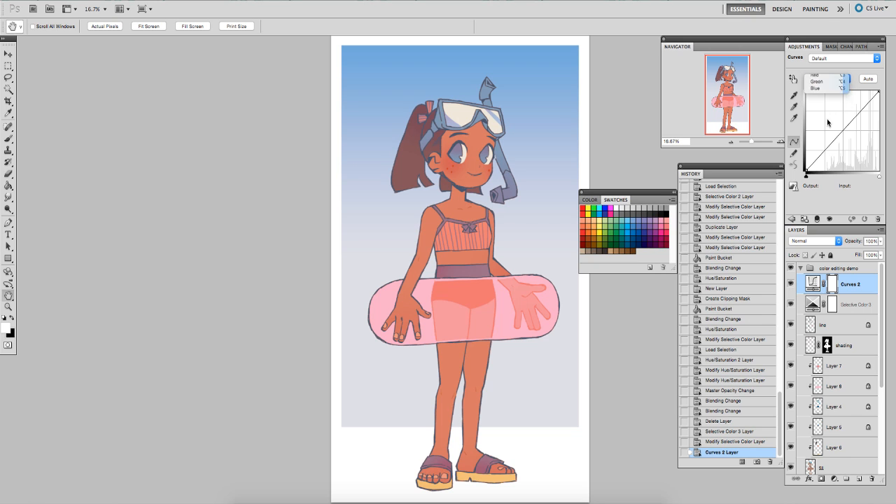
drag(857, 112, 834, 142)
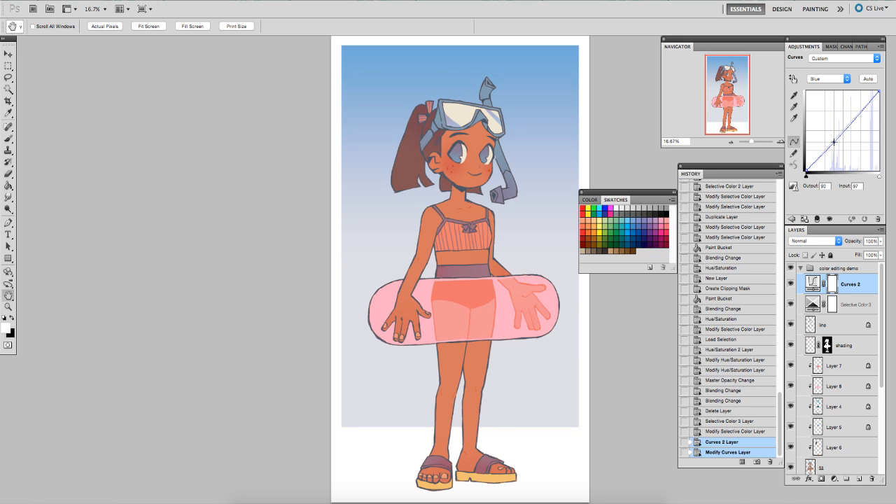
- Bend the Blue curve by lowering its highlights and lifting its shadows to Output 71 at Input 59
drag(857, 115, 862, 112)
drag(834, 142, 821, 147)
mouse_move(861, 114)
mouse_down()
mouse_move(862, 123)
mouse_move(858, 116)
mouse_up()
drag(823, 147, 822, 147)
drag(858, 117, 860, 116)
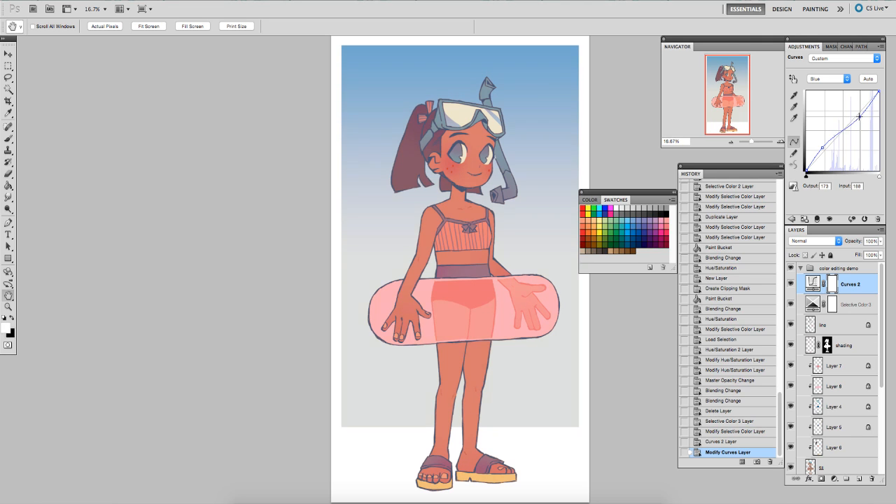
click(822, 145)
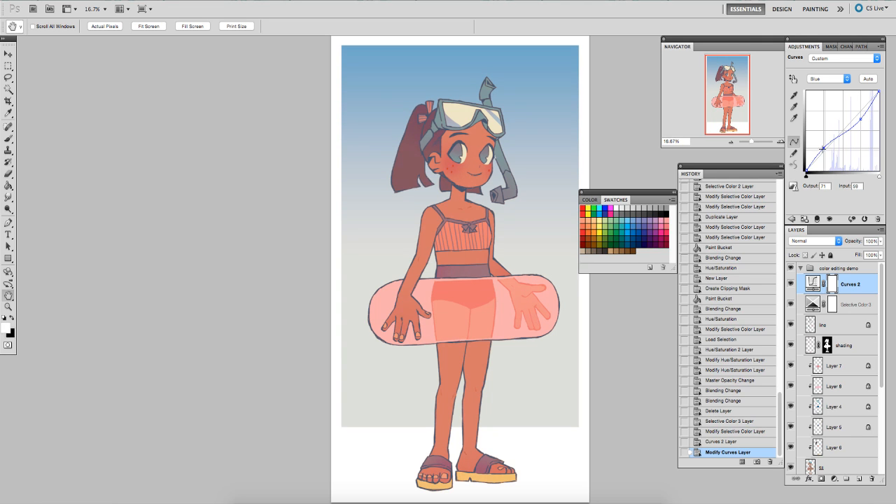
- Try darkening the shadows on the Curves adjustment's Red channel with two points, and remove both points
click(832, 79)
click(816, 67)
mouse_move(829, 146)
mouse_down()
mouse_move(829, 155)
mouse_move(840, 137)
mouse_up()
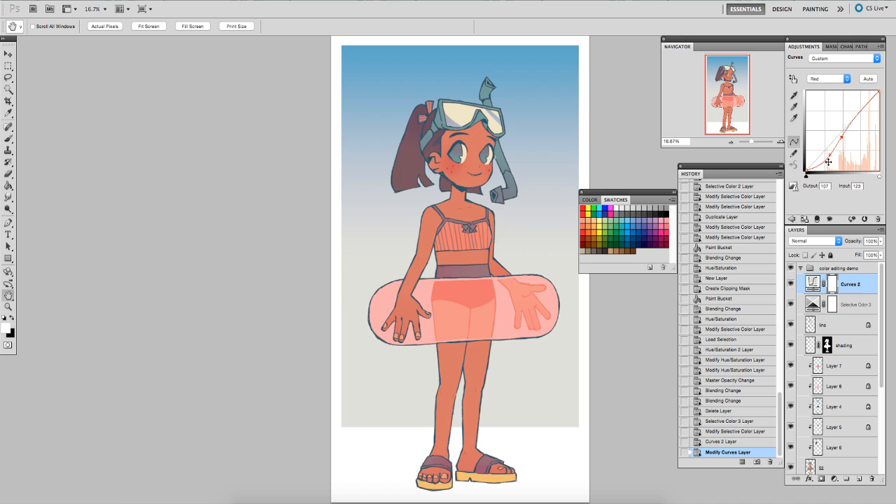
drag(830, 156, 790, 189)
drag(841, 137, 792, 168)
- Raise the Blue curve's shadow point to Output 114 at Input 87 to tint the darker areas
click(827, 78)
click(826, 97)
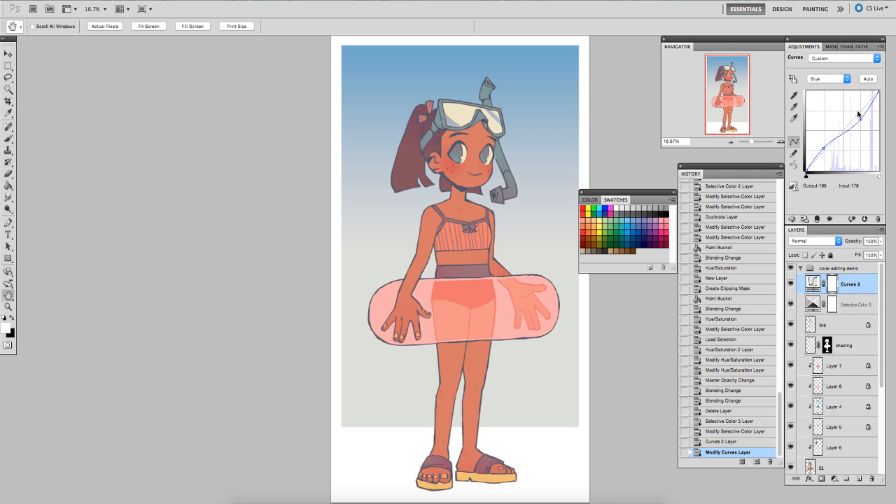
drag(823, 147, 832, 133)
- Brighten the artwork with two points on the Curves adjustment's RGB channel, placing the lower one at Output 155, Input 150
click(828, 78)
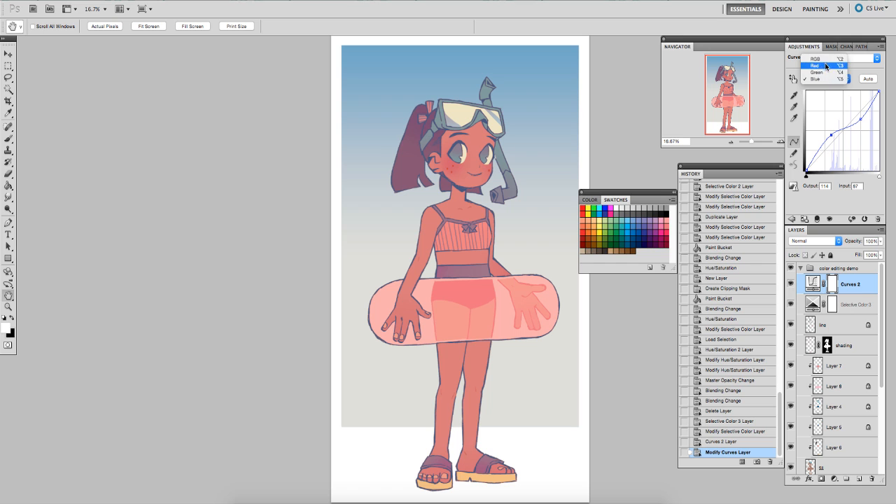
click(826, 59)
drag(857, 112, 848, 121)
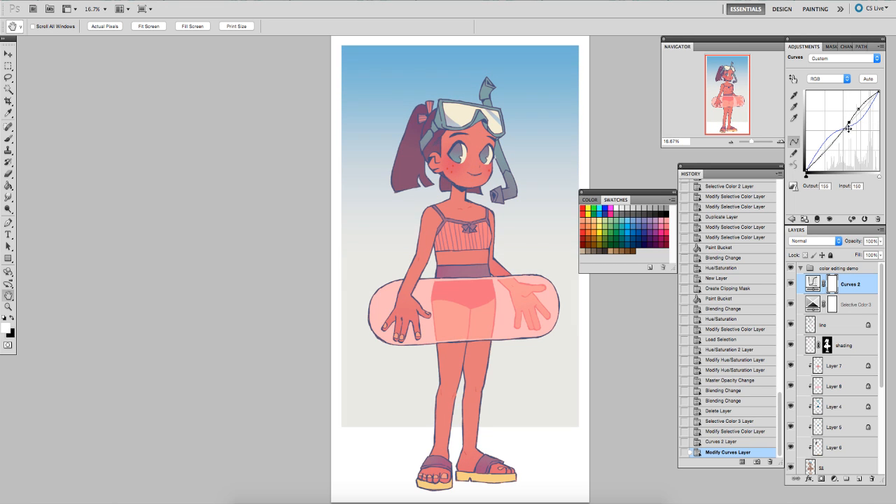
- Toggle the Curves and Selective Color adjustment layers' visibility to compare the illustration with and without the color edits
click(790, 283)
click(791, 304)
click(791, 304)
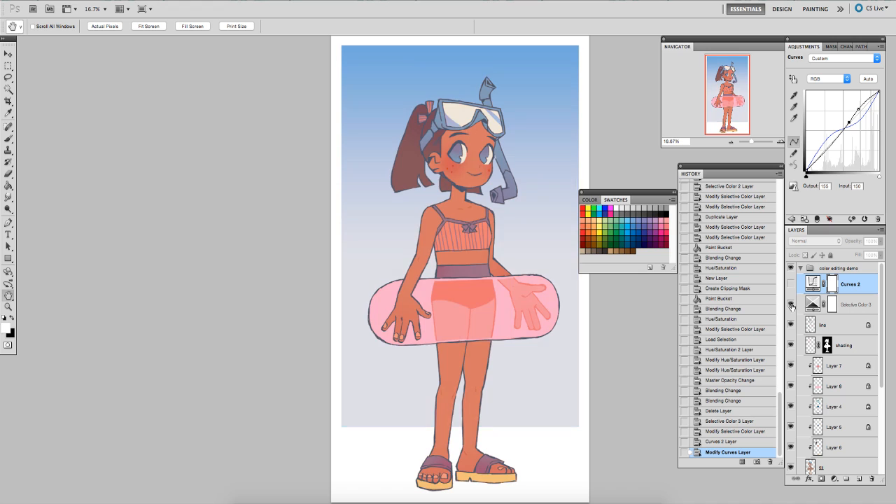
click(791, 284)
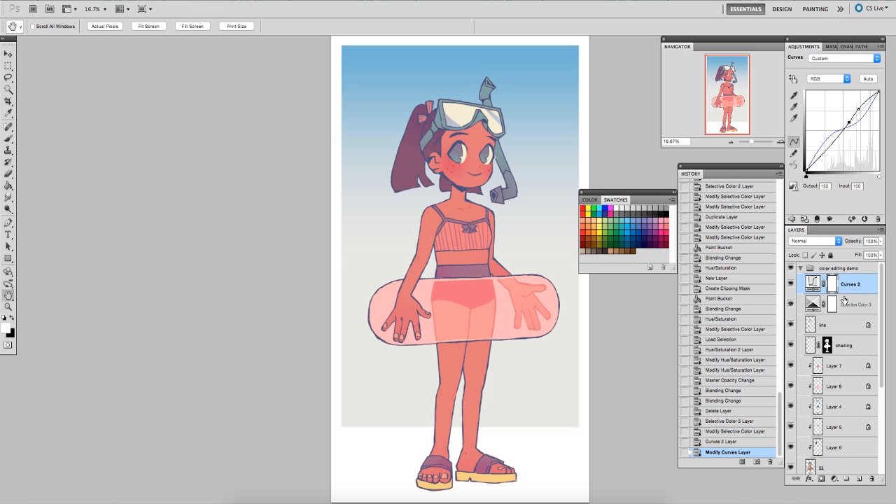
- Collapse and hide the color editing demo group, and show the gradient map and hue saturation demo groups to compare the colorings
click(801, 268)
click(790, 268)
click(790, 279)
click(790, 279)
click(790, 327)
click(790, 327)
click(791, 315)
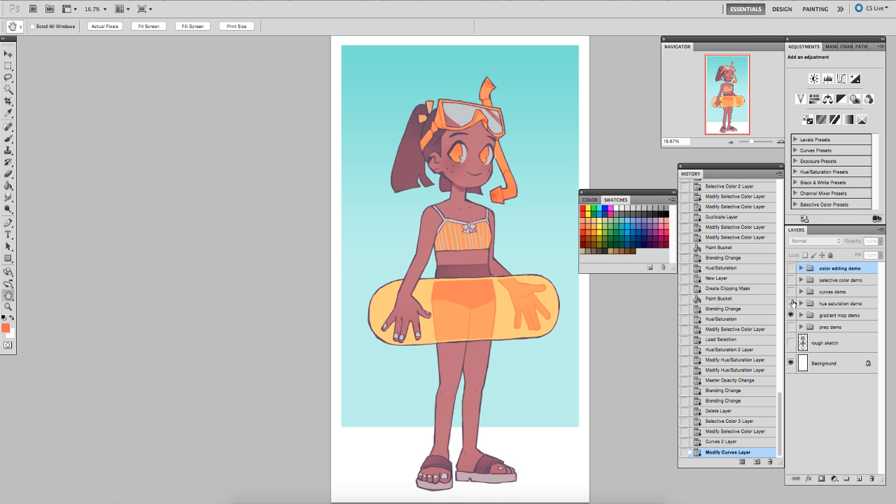
click(790, 303)
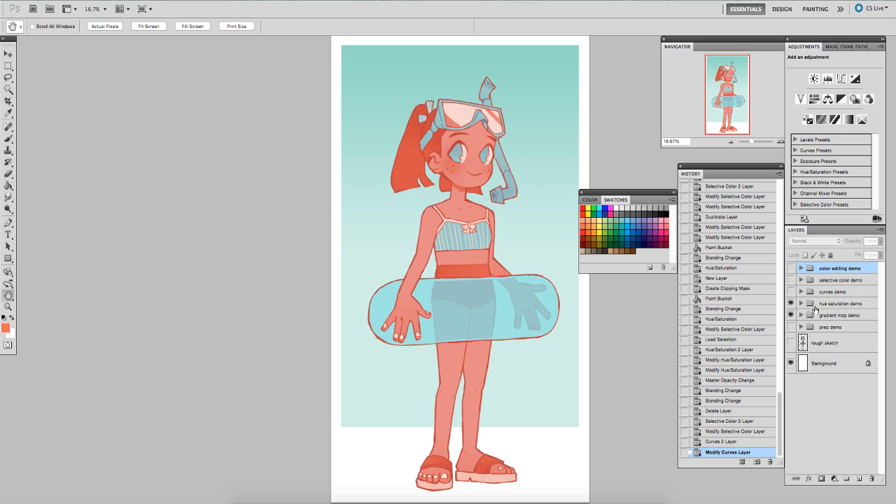
scroll(818, 305, right, 2)
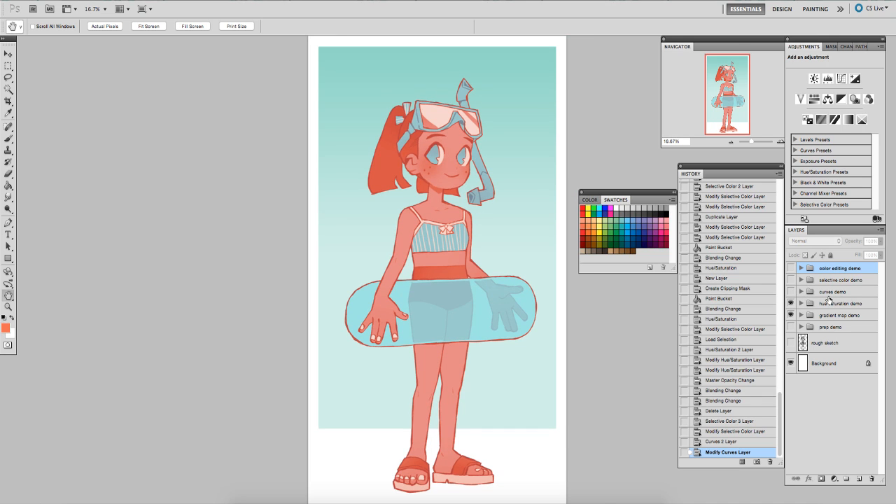